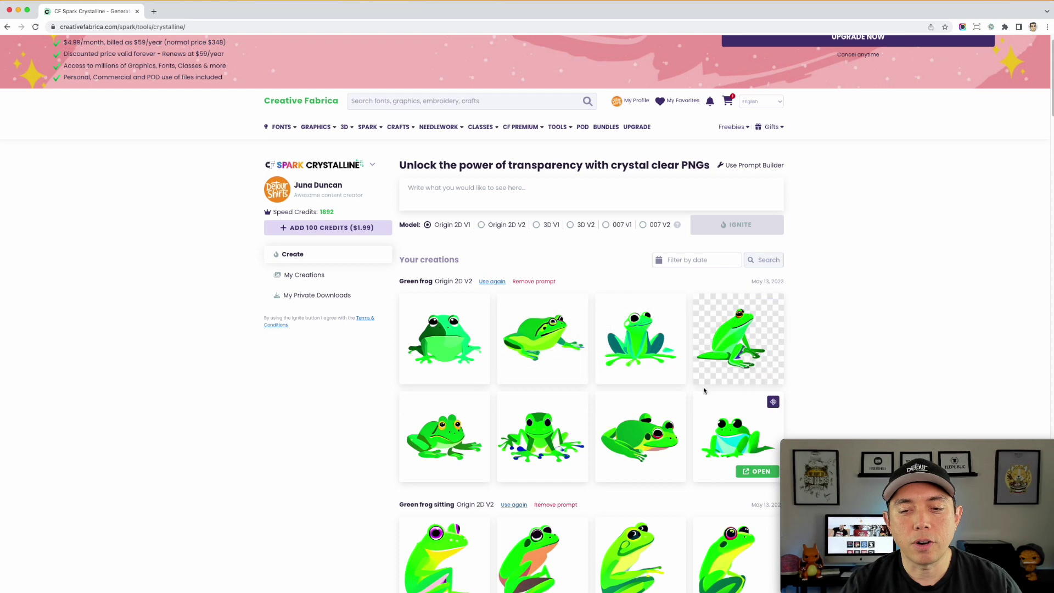
Look through the Origin 2D V2 creations, from the green frogs down to the red-and-white-topped mushrooms
{"action": "scroll", "coordinate": [704, 390], "scroll_direction": "down", "scroll_amount": 10}
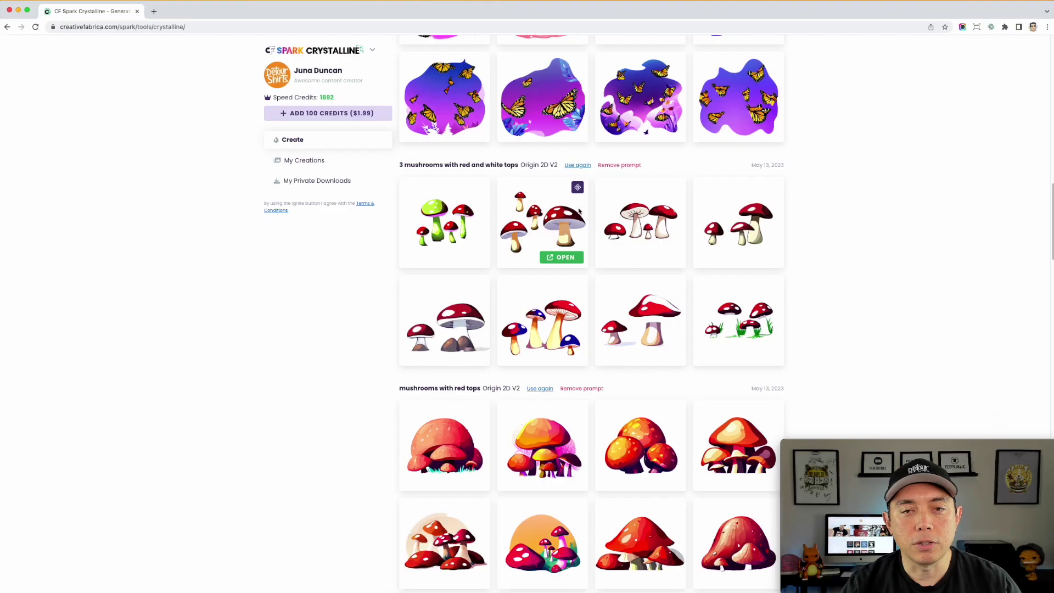
{"action": "scroll", "coordinate": [567, 248], "scroll_direction": "up", "scroll_amount": 10}
{"action": "scroll", "coordinate": [566, 247], "scroll_direction": "up", "scroll_amount": 3}
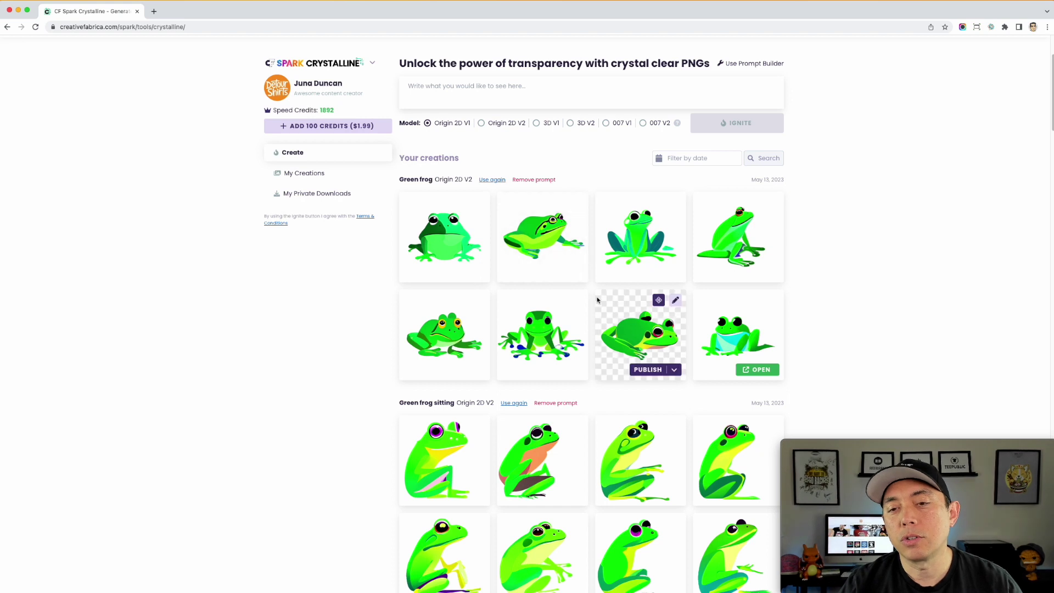
{"action": "scroll", "coordinate": [591, 252], "scroll_direction": "down", "scroll_amount": 11}
{"action": "scroll", "coordinate": [597, 299], "scroll_direction": "down", "scroll_amount": 3}
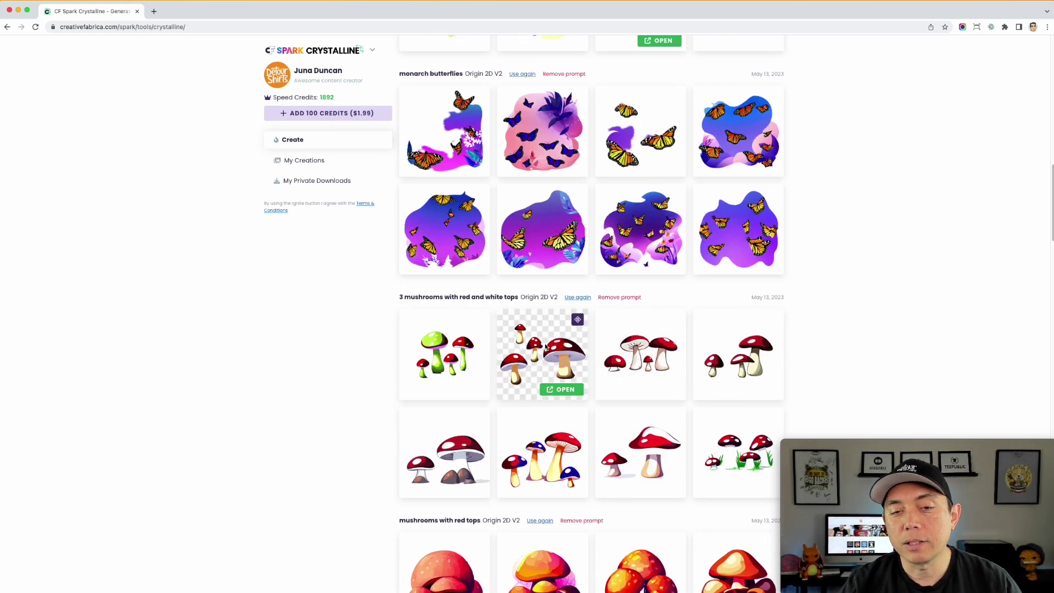
{"action": "scroll", "coordinate": [566, 340], "scroll_direction": "down", "scroll_amount": 2}
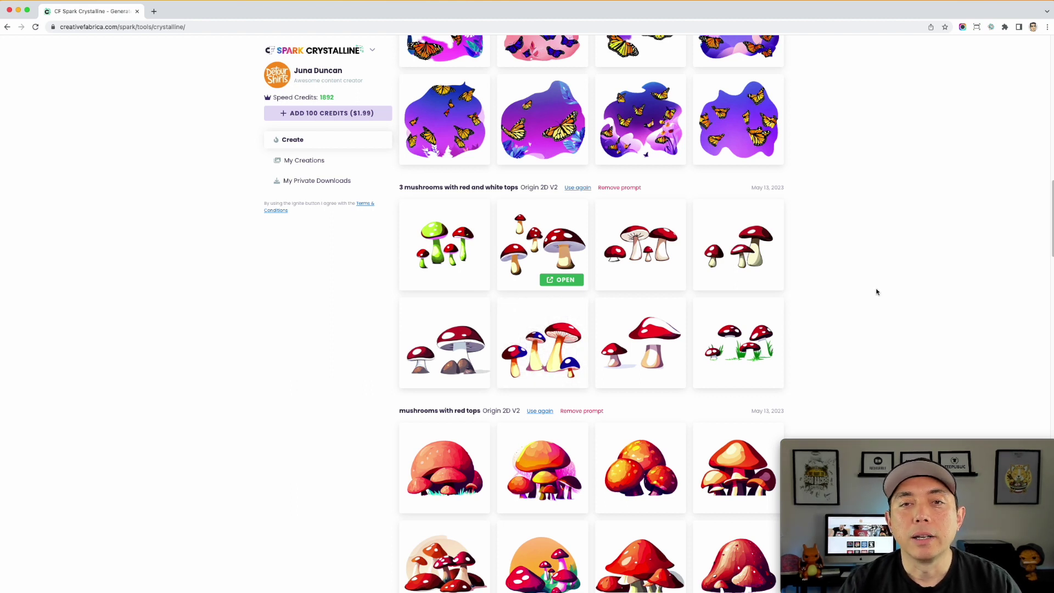
{"action": "scroll", "coordinate": [877, 291], "scroll_direction": "up", "scroll_amount": 1}
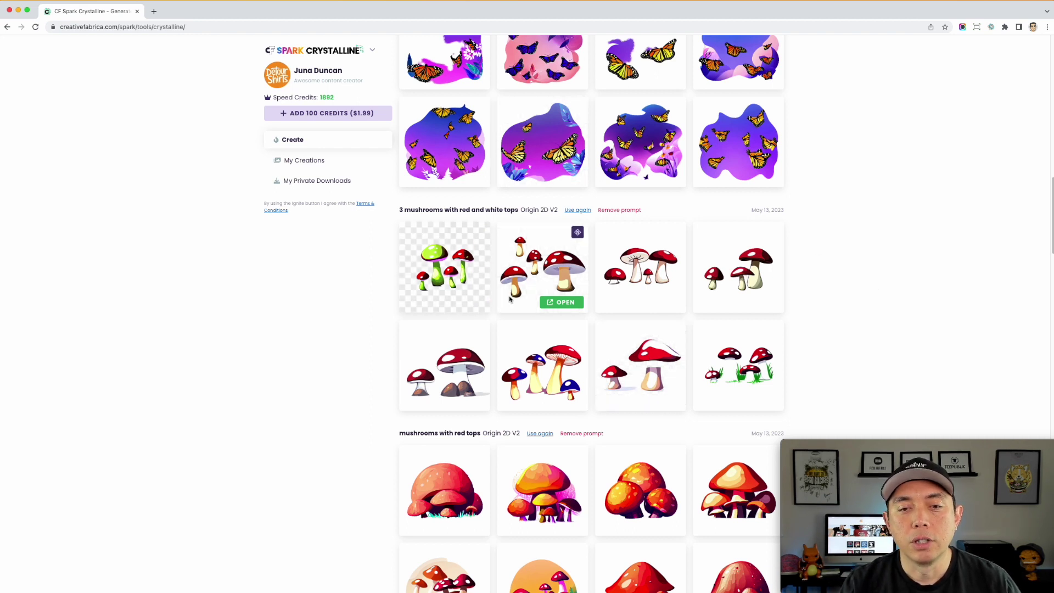
{"action": "scroll", "coordinate": [643, 330], "scroll_direction": "down", "scroll_amount": 5}
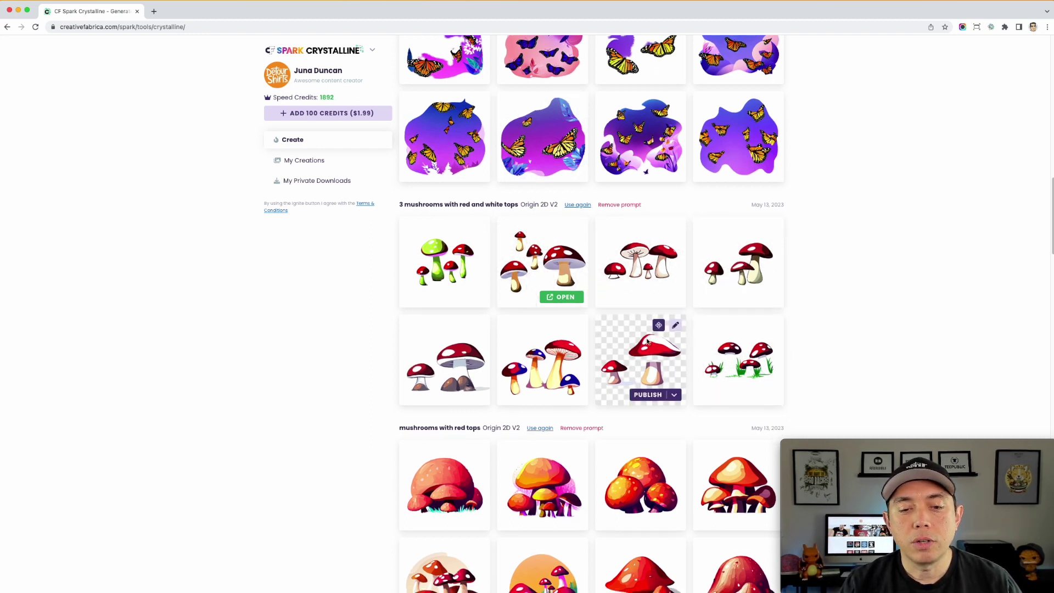
{"action": "scroll", "coordinate": [647, 342], "scroll_direction": "up", "scroll_amount": 5}
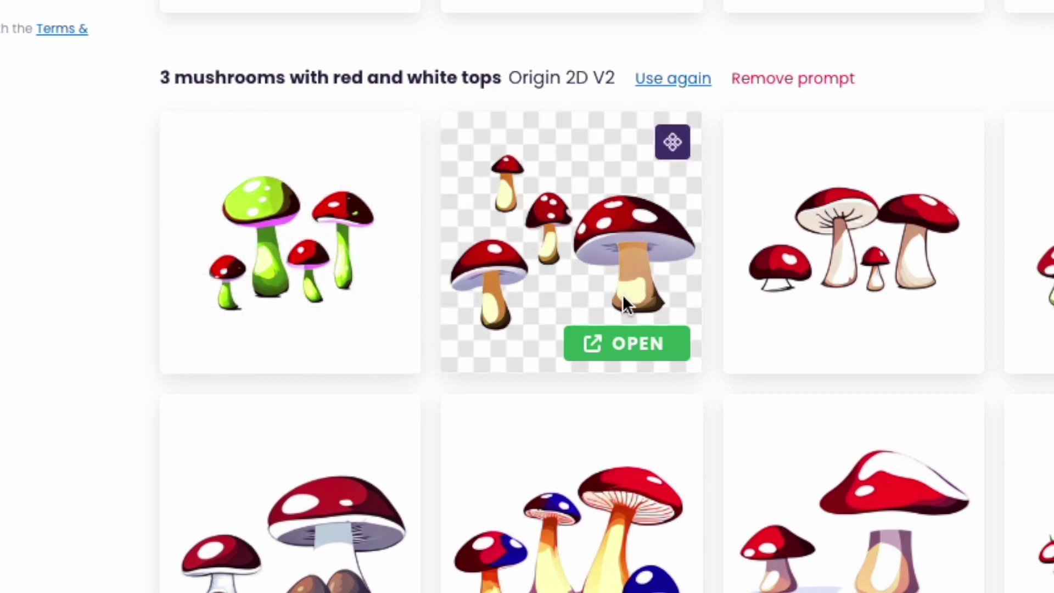
Open the published image of four separate mushrooms with red and white tops, review its product page, and close it
{"action": "left_click", "coordinate": [653, 357]}
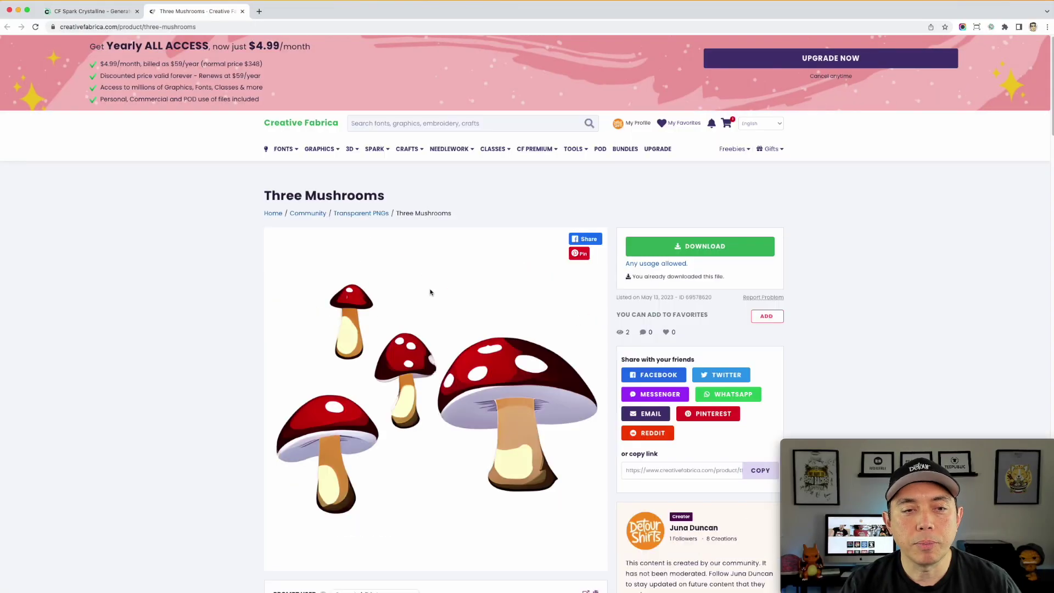
{"action": "scroll", "coordinate": [448, 334], "scroll_direction": "down", "scroll_amount": 3}
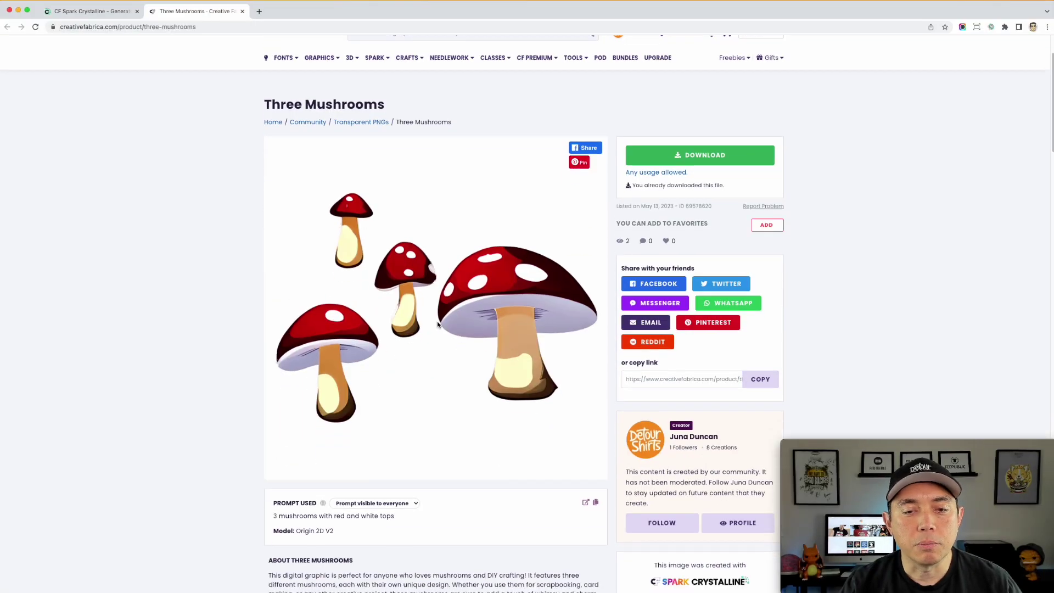
{"action": "scroll", "coordinate": [437, 322], "scroll_direction": "down", "scroll_amount": 1}
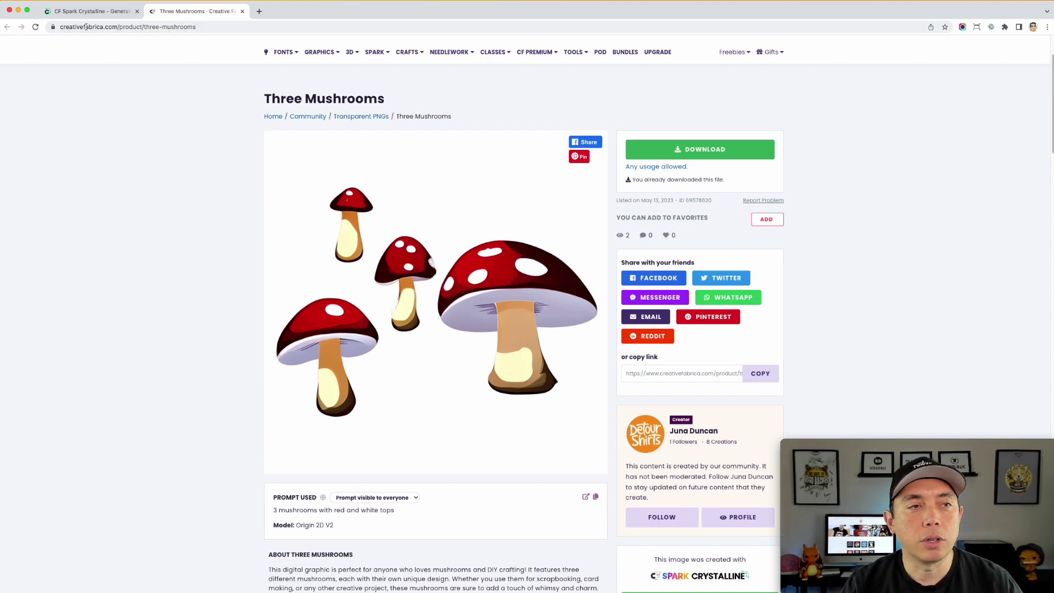
{"action": "left_click", "coordinate": [243, 12]}
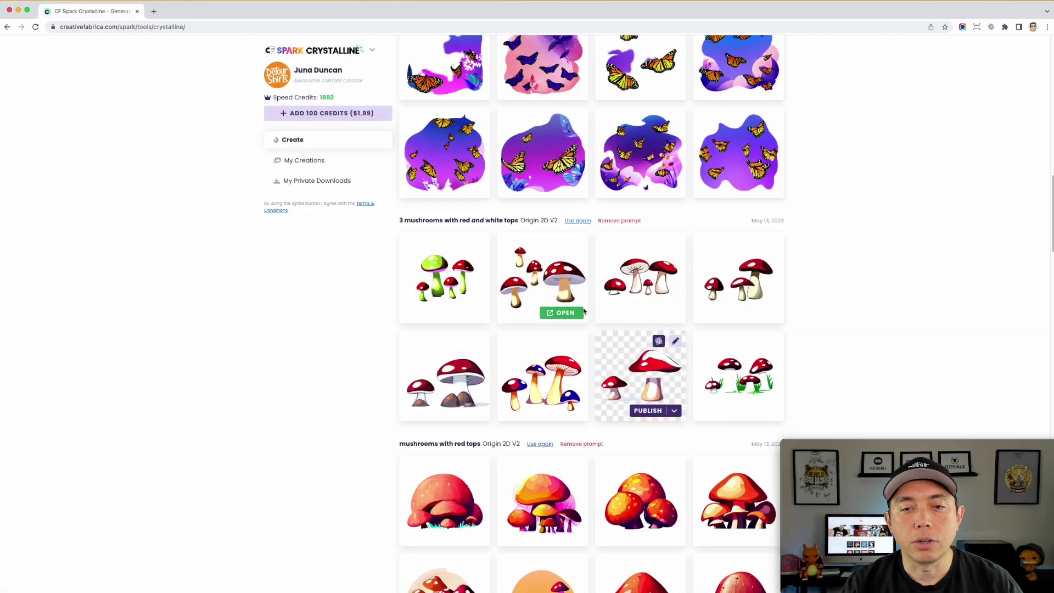
Review the monarch and colorful butterfly creations, the green frogs, and the account's remaining speed credits
{"action": "scroll", "coordinate": [624, 376], "scroll_direction": "up", "scroll_amount": 3}
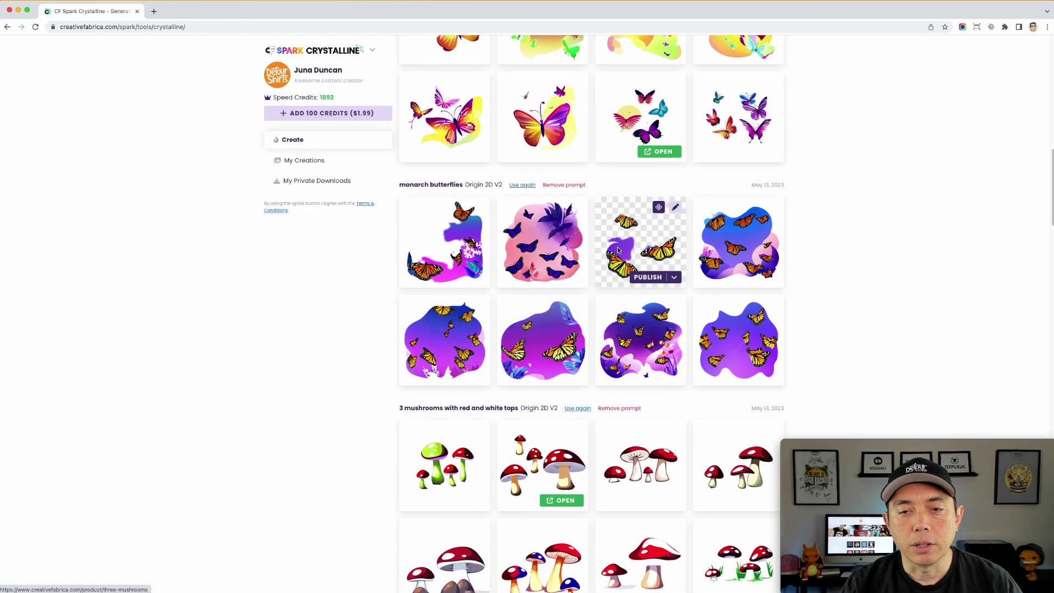
{"action": "scroll", "coordinate": [609, 348], "scroll_direction": "up", "scroll_amount": 2}
{"action": "scroll", "coordinate": [611, 348], "scroll_direction": "up", "scroll_amount": 1}
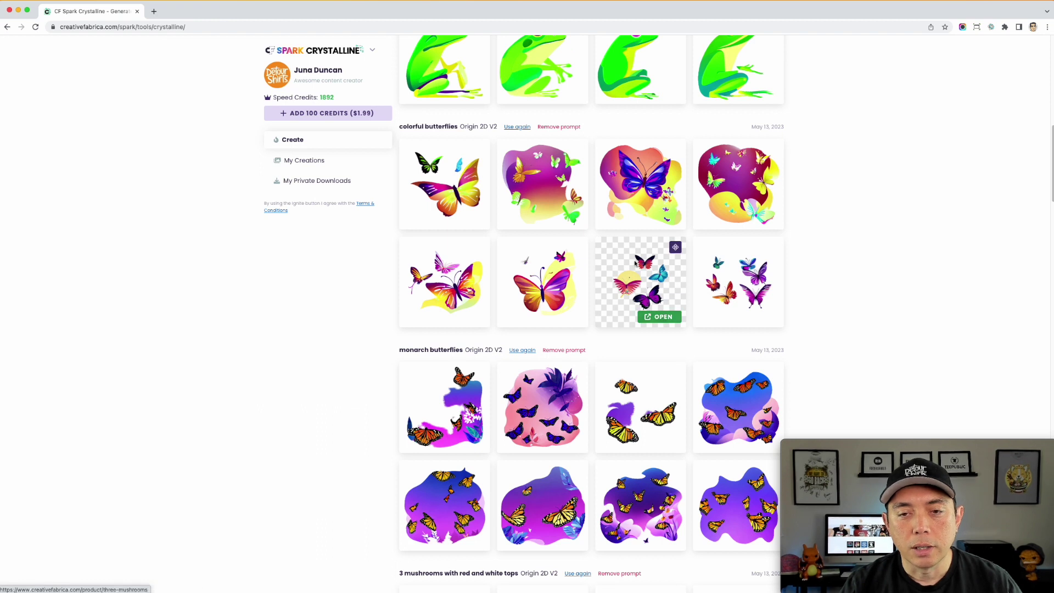
{"action": "scroll", "coordinate": [632, 340], "scroll_direction": "up", "scroll_amount": 4}
{"action": "scroll", "coordinate": [624, 354], "scroll_direction": "up", "scroll_amount": 4}
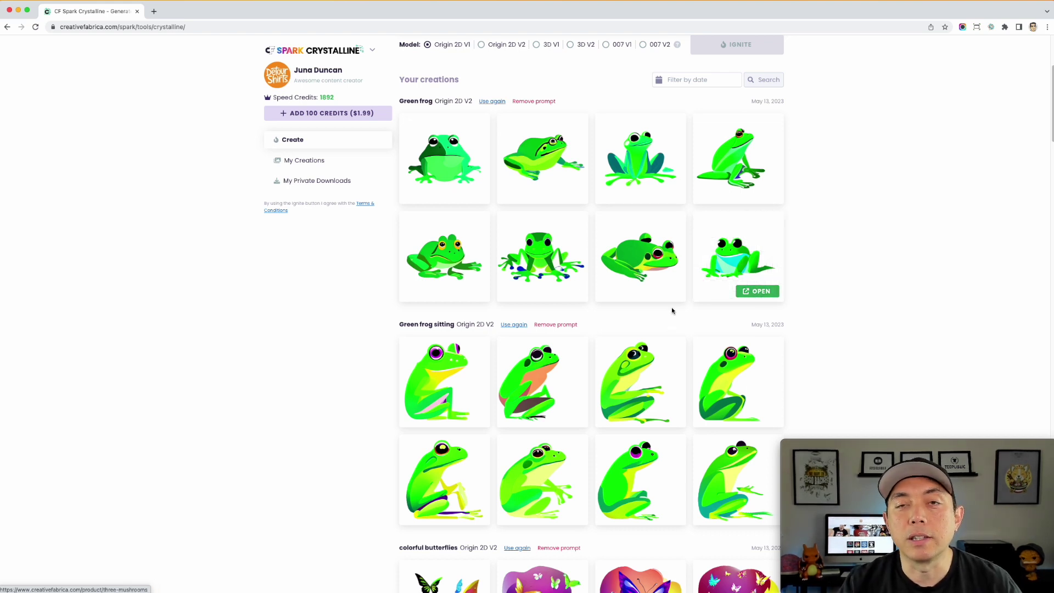
{"action": "scroll", "coordinate": [456, 241], "scroll_direction": "up", "scroll_amount": 1}
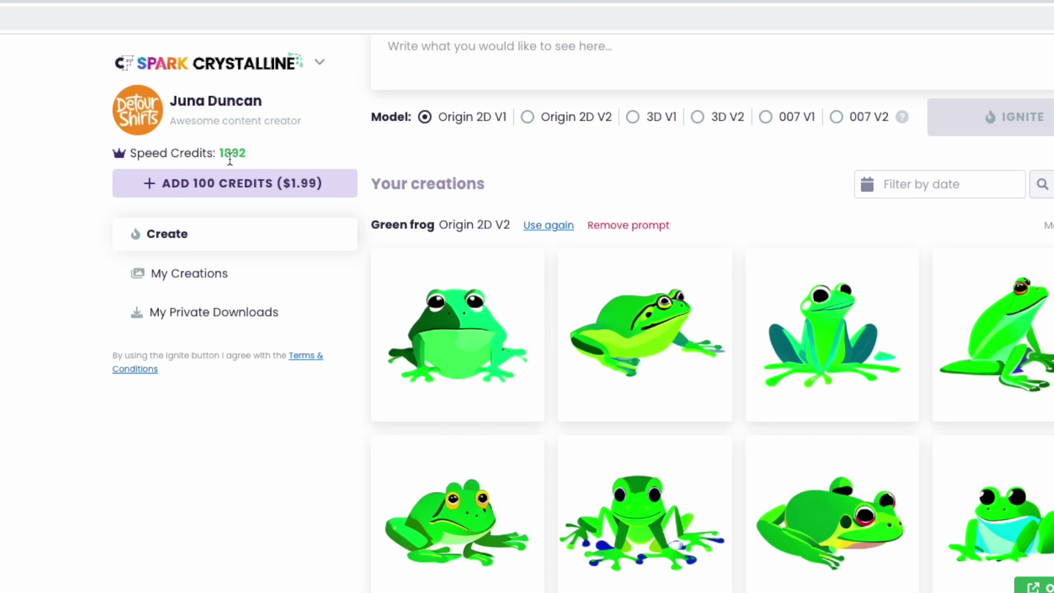
{"action": "scroll", "coordinate": [965, 482], "scroll_direction": "up", "scroll_amount": 5}
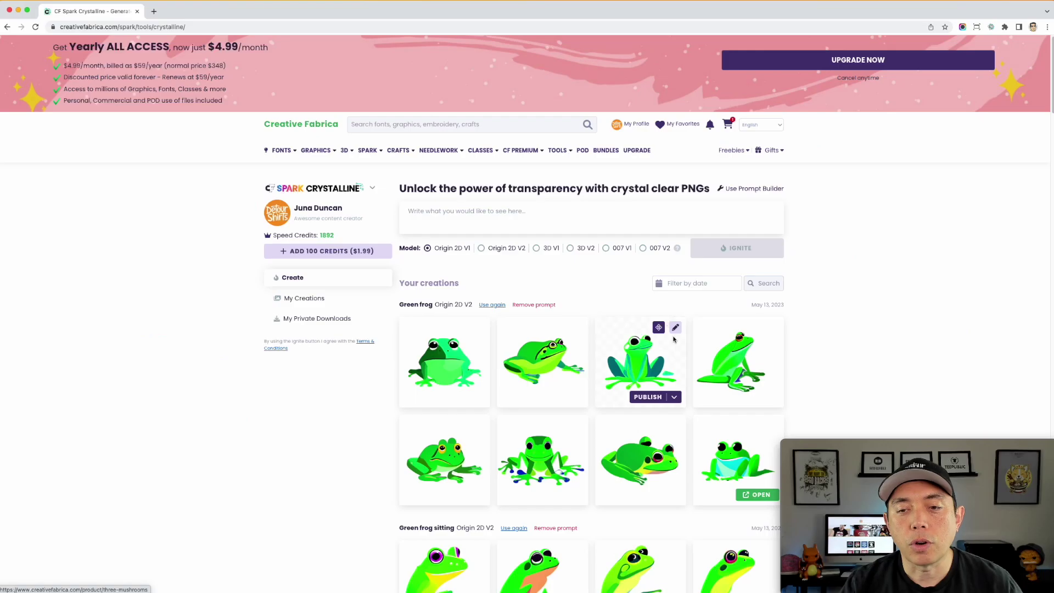
Compare the creations by prompt and model, from the Origin 2D V2 green frogs down to the 3D V2 mushrooms
{"action": "scroll", "coordinate": [642, 384], "scroll_direction": "down", "scroll_amount": 3}
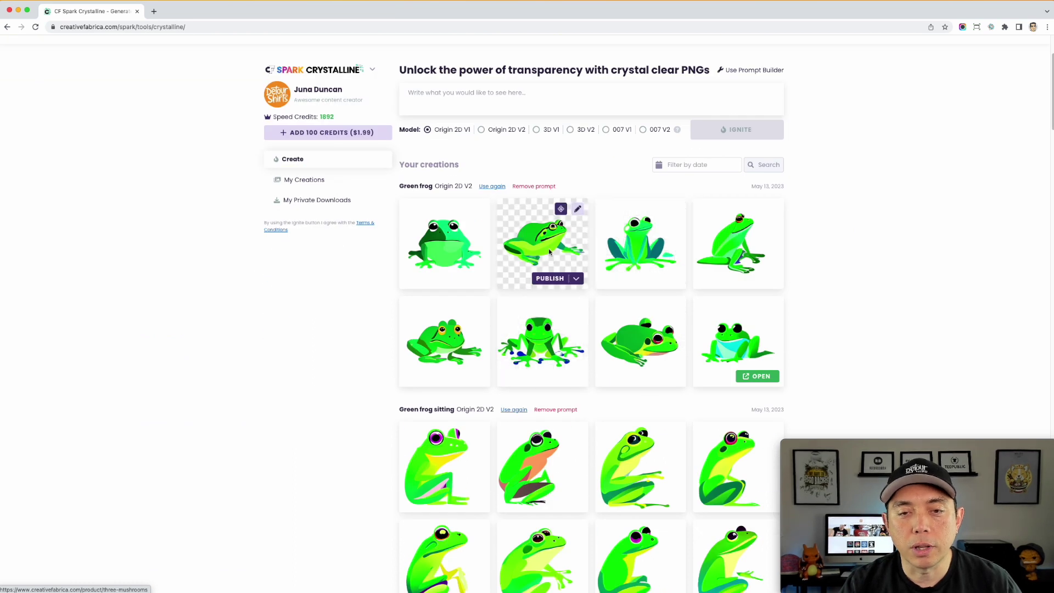
{"action": "scroll", "coordinate": [550, 393], "scroll_direction": "down", "scroll_amount": 1}
{"action": "scroll", "coordinate": [550, 393], "scroll_direction": "down", "scroll_amount": 2}
{"action": "scroll", "coordinate": [549, 390], "scroll_direction": "up", "scroll_amount": 4}
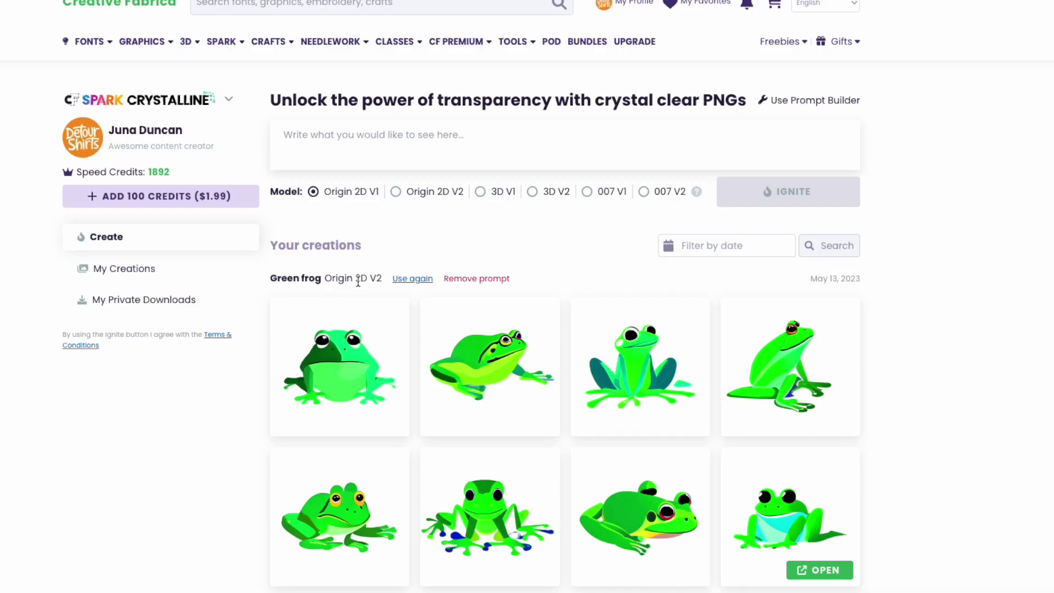
{"action": "scroll", "coordinate": [752, 492], "scroll_direction": "down", "scroll_amount": 10}
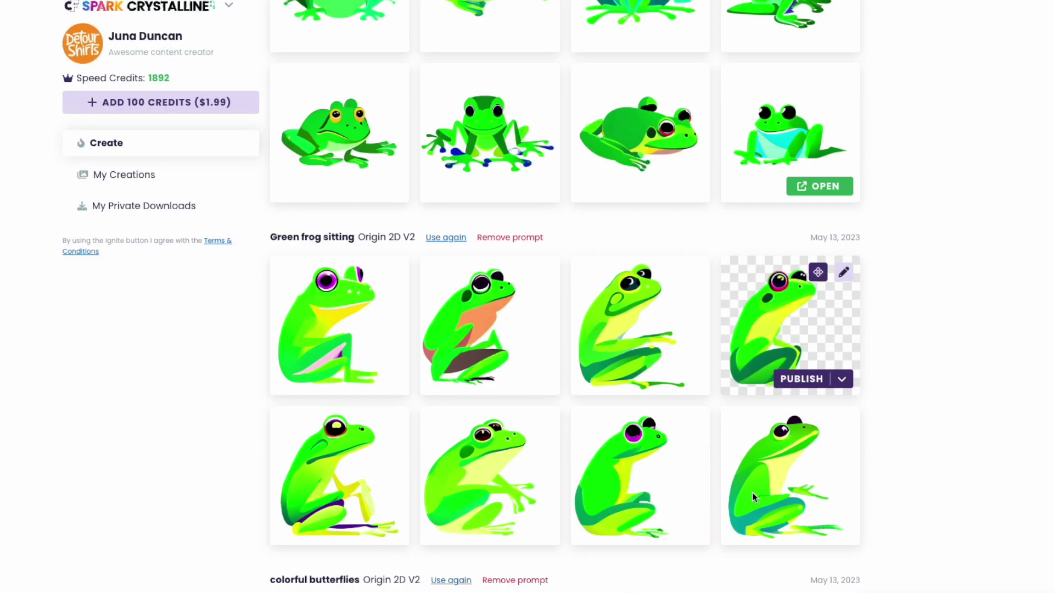
{"action": "scroll", "coordinate": [754, 497], "scroll_direction": "down", "scroll_amount": 2}
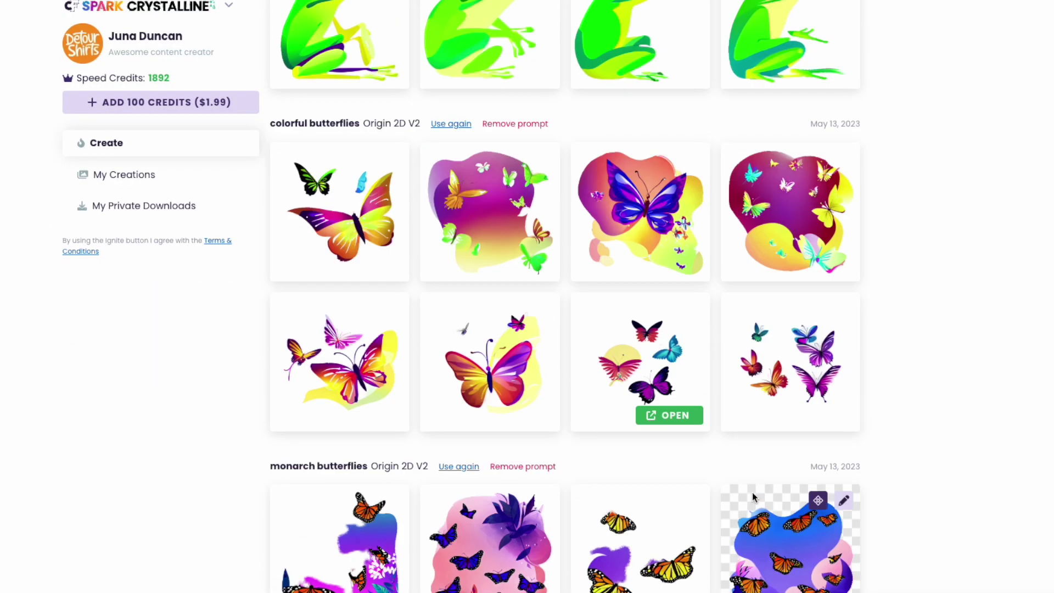
{"action": "scroll", "coordinate": [723, 406], "scroll_direction": "down", "scroll_amount": 8}
{"action": "scroll", "coordinate": [724, 406], "scroll_direction": "down", "scroll_amount": 20}
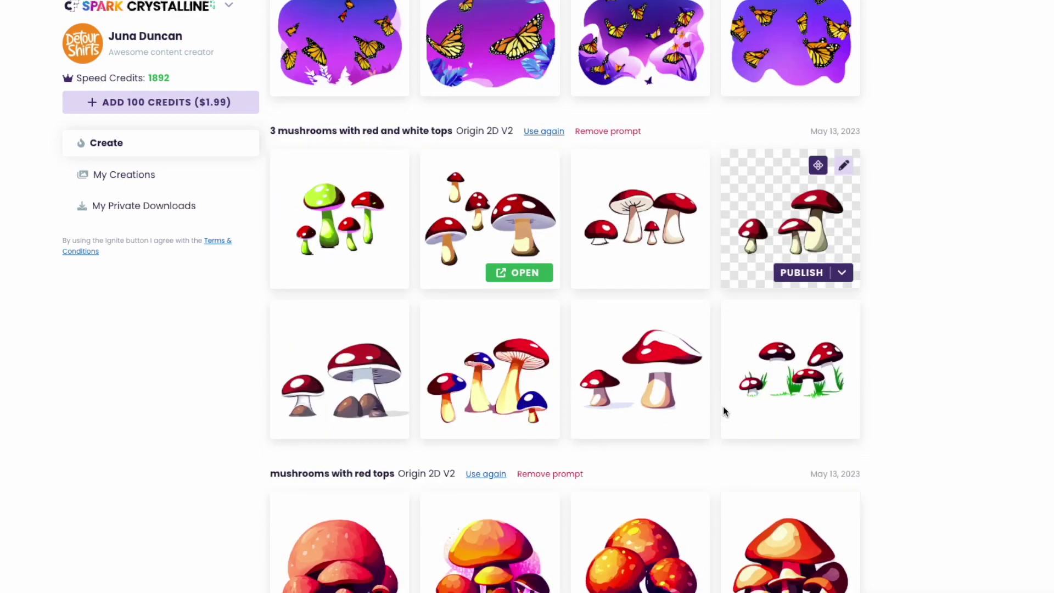
{"action": "scroll", "coordinate": [723, 406], "scroll_direction": "down", "scroll_amount": 18}
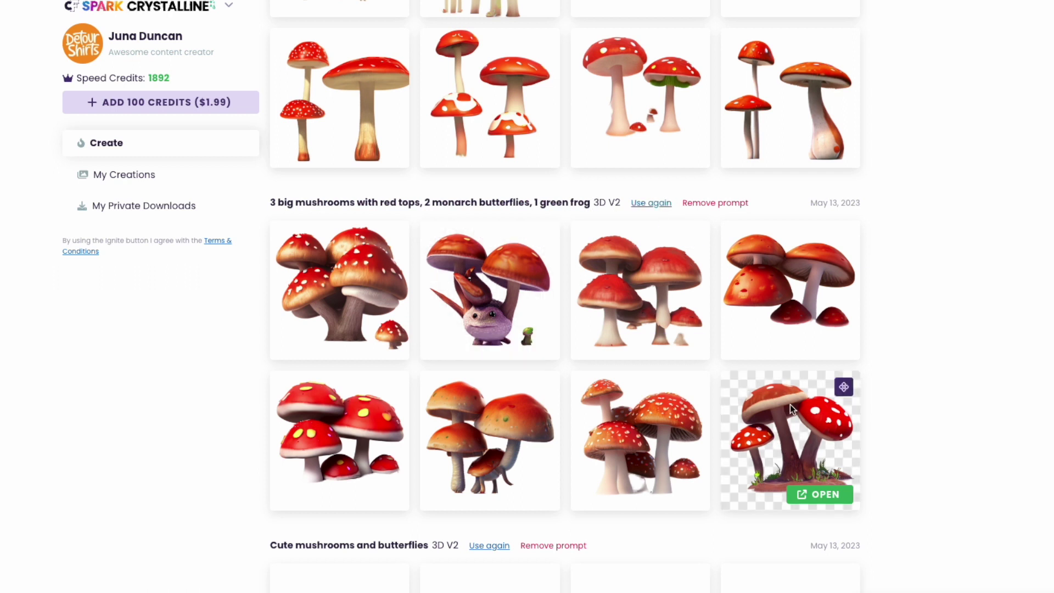
Examine the 3D V2 mushroom, monarch butterfly and orange butterfly creations, and return to the prompt area above the creations
{"action": "scroll", "coordinate": [793, 457], "scroll_direction": "up", "scroll_amount": 18}
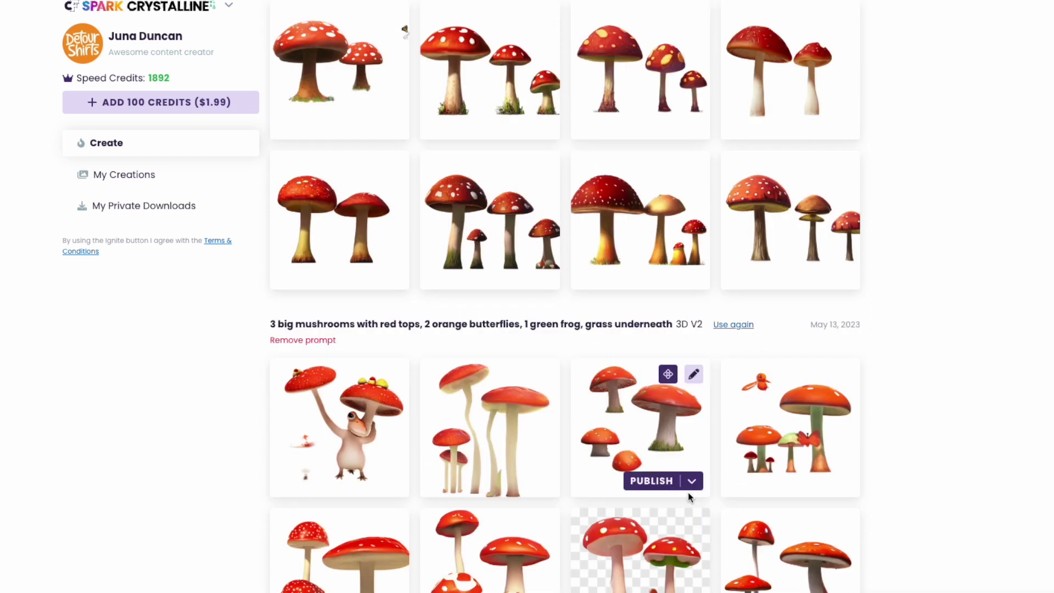
{"action": "scroll", "coordinate": [739, 422], "scroll_direction": "up", "scroll_amount": 5}
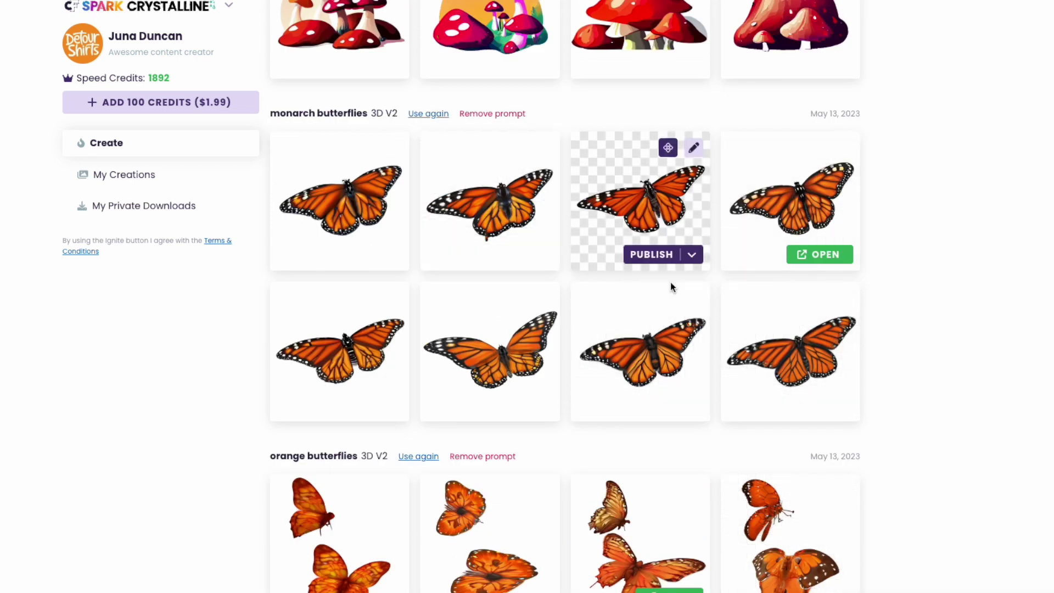
{"action": "scroll", "coordinate": [714, 434], "scroll_direction": "down", "scroll_amount": 2}
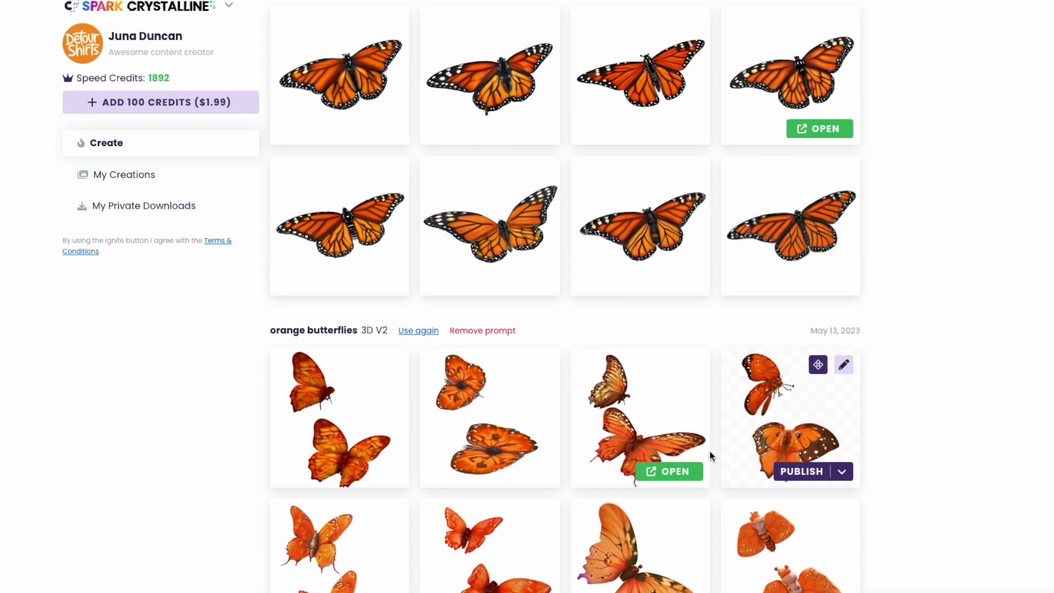
{"action": "scroll", "coordinate": [708, 494], "scroll_direction": "down", "scroll_amount": 10}
{"action": "scroll", "coordinate": [702, 536], "scroll_direction": "down", "scroll_amount": 5}
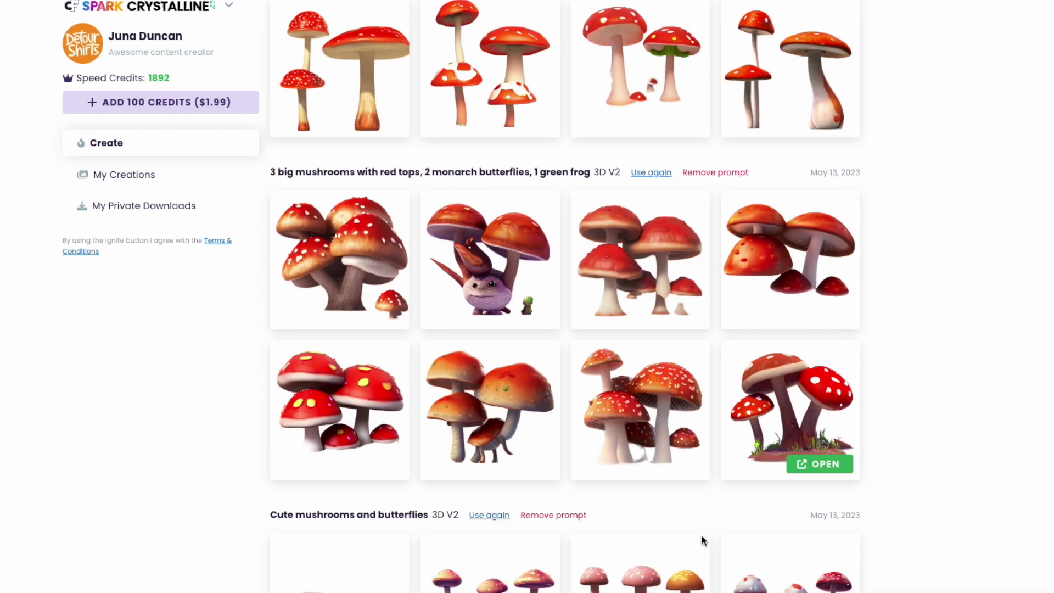
{"action": "scroll", "coordinate": [702, 535], "scroll_direction": "up", "scroll_amount": 15}
{"action": "scroll", "coordinate": [681, 399], "scroll_direction": "up", "scroll_amount": 4}
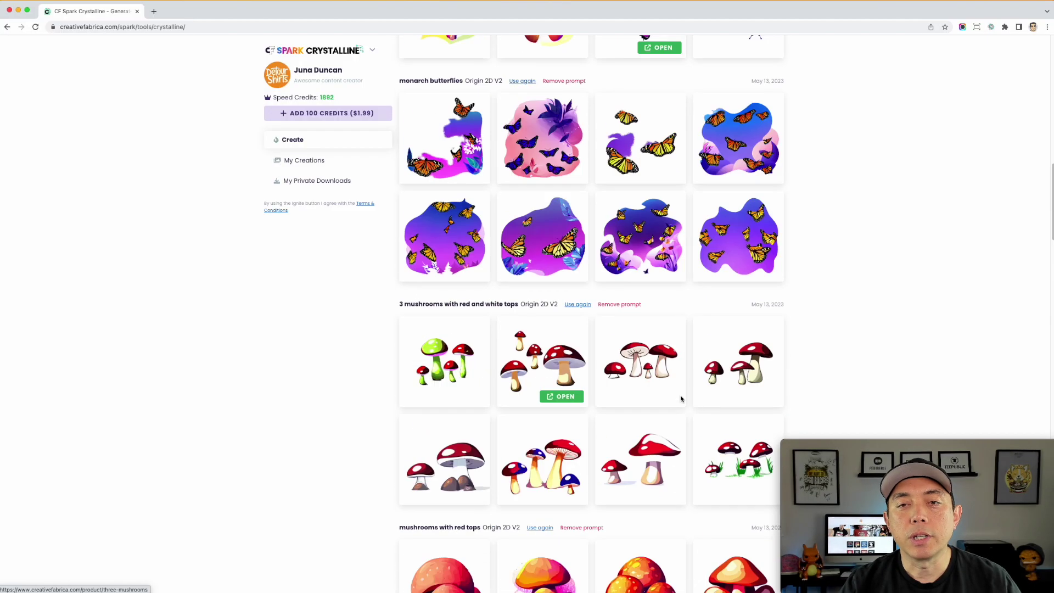
{"action": "scroll", "coordinate": [544, 379], "scroll_direction": "up", "scroll_amount": 8}
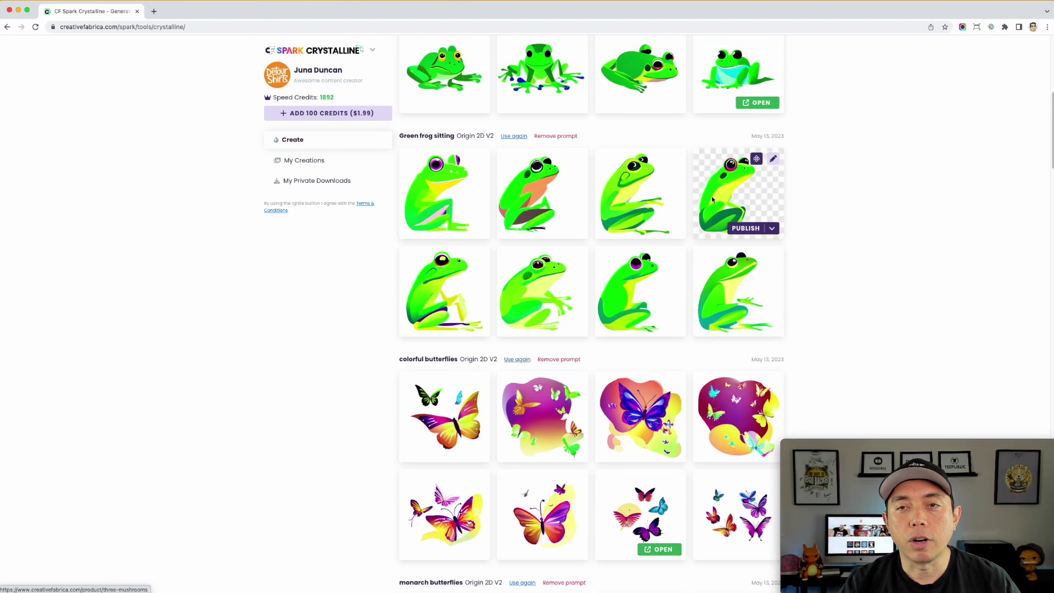
{"action": "scroll", "coordinate": [713, 192], "scroll_direction": "up", "scroll_amount": 6}
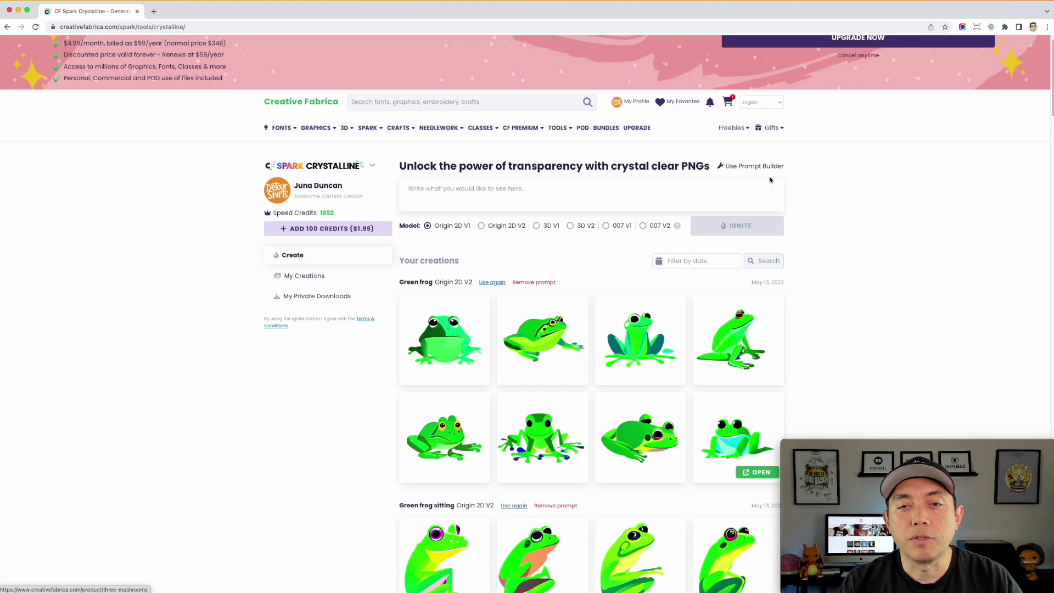
{"action": "scroll", "coordinate": [946, 253], "scroll_direction": "up", "scroll_amount": 1}
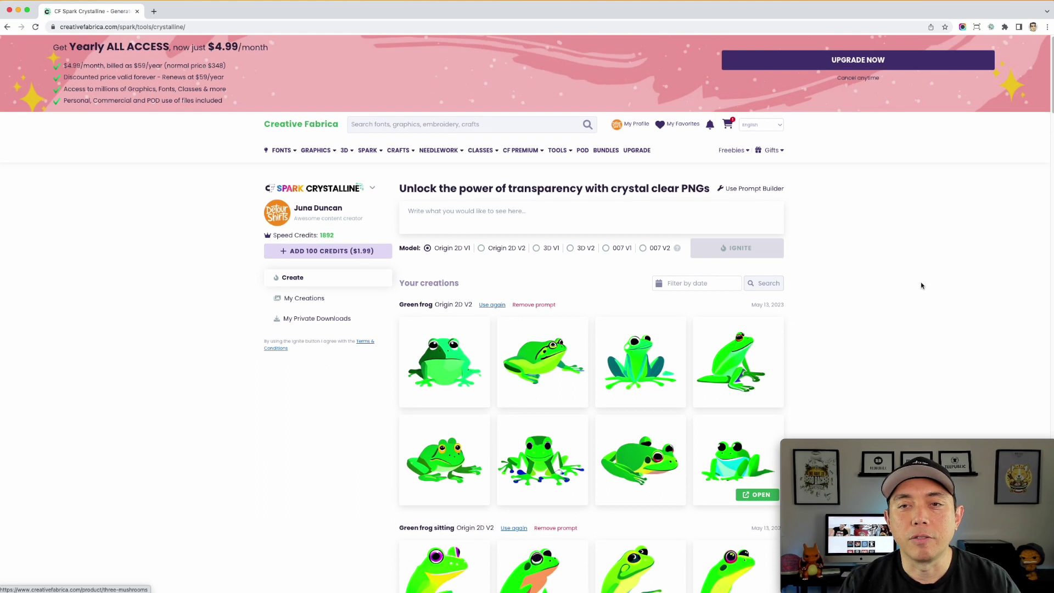
Open the page with all freebies and look through the most popular ones
{"action": "mouse_move", "coordinate": [538, 153]}
{"action": "mouse_move", "coordinate": [733, 151]}
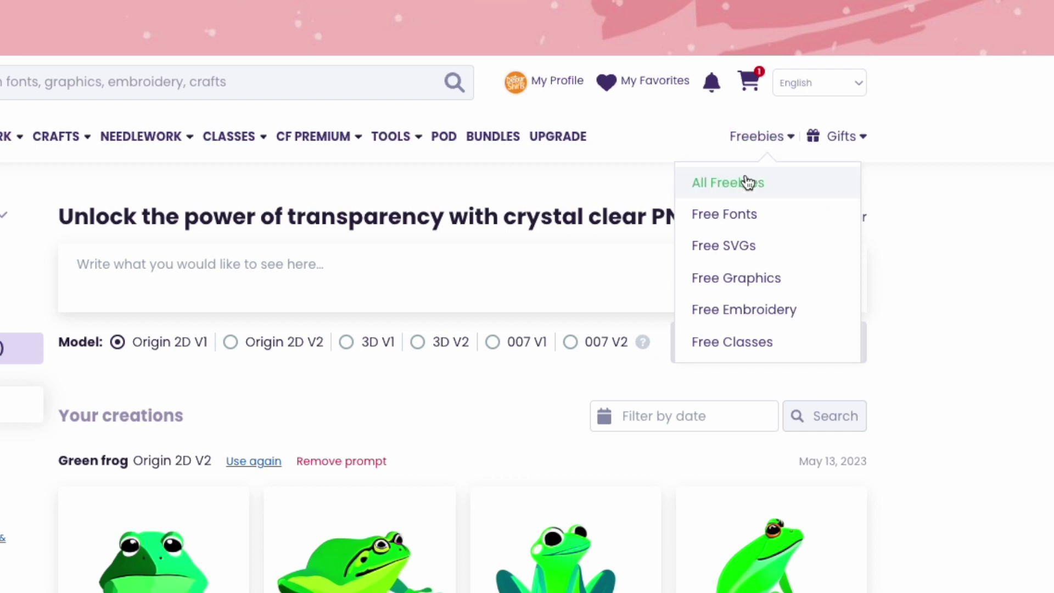
{"action": "left_click", "coordinate": [741, 191]}
{"action": "scroll", "coordinate": [845, 301], "scroll_direction": "down", "scroll_amount": 10}
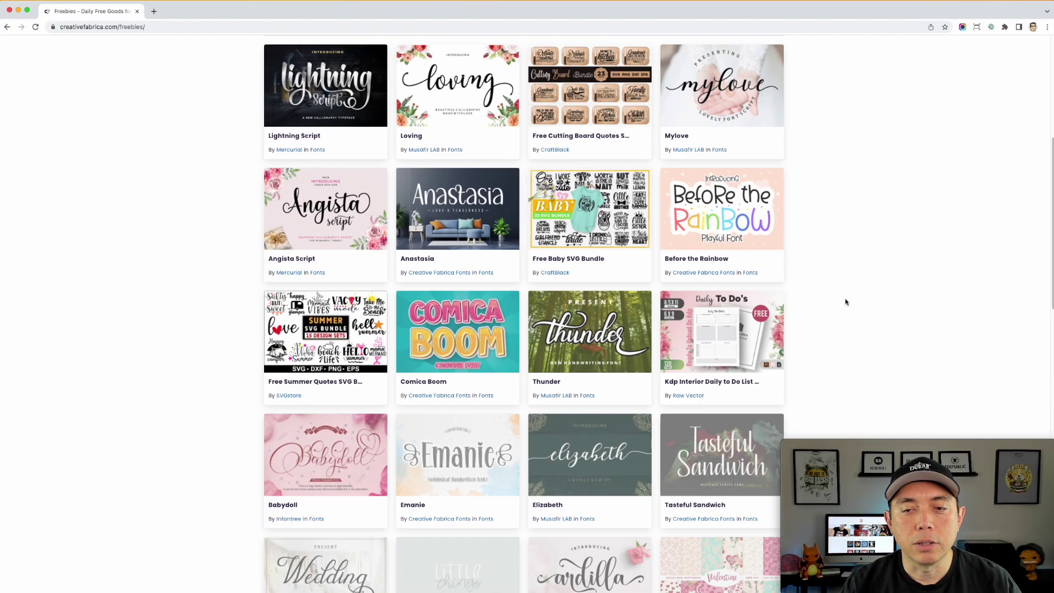
{"action": "scroll", "coordinate": [846, 301], "scroll_direction": "up", "scroll_amount": 5}
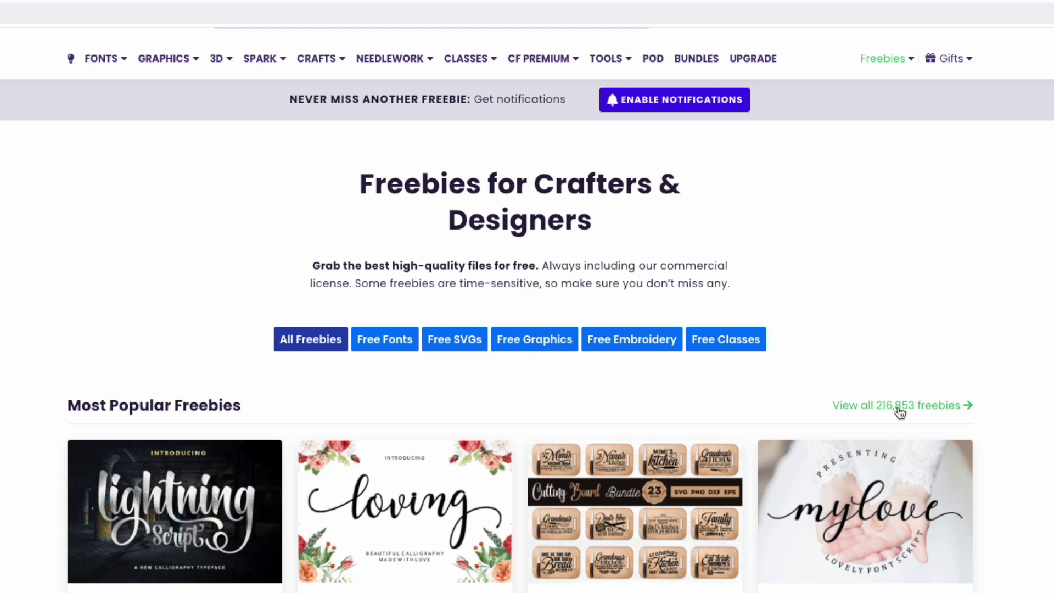
{"action": "scroll", "coordinate": [897, 471], "scroll_direction": "down", "scroll_amount": 1}
{"action": "scroll", "coordinate": [878, 489], "scroll_direction": "down", "scroll_amount": 4}
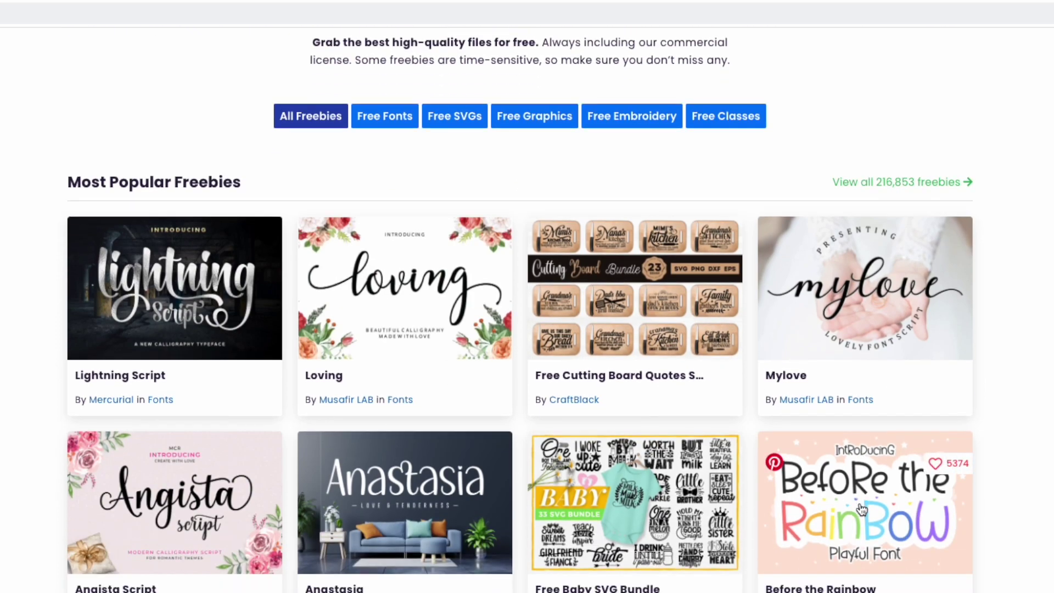
Open the Free Fonts category, look through its first page of fonts and go to page 3 of the results
{"action": "scroll", "coordinate": [859, 506], "scroll_direction": "up", "scroll_amount": 7}
{"action": "left_click", "coordinate": [384, 508]}
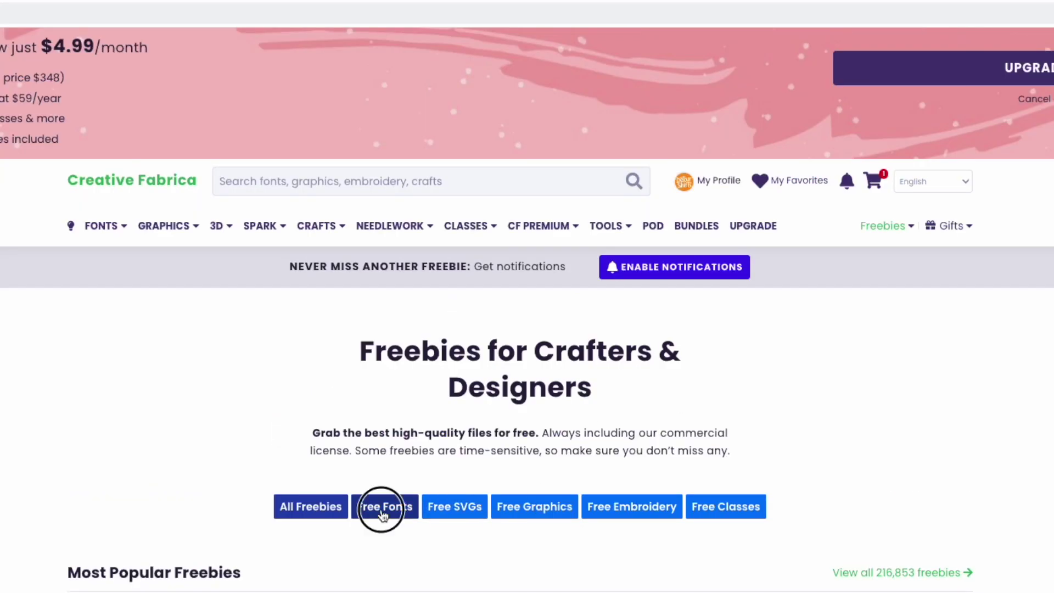
{"action": "scroll", "coordinate": [820, 510], "scroll_direction": "down", "scroll_amount": 10}
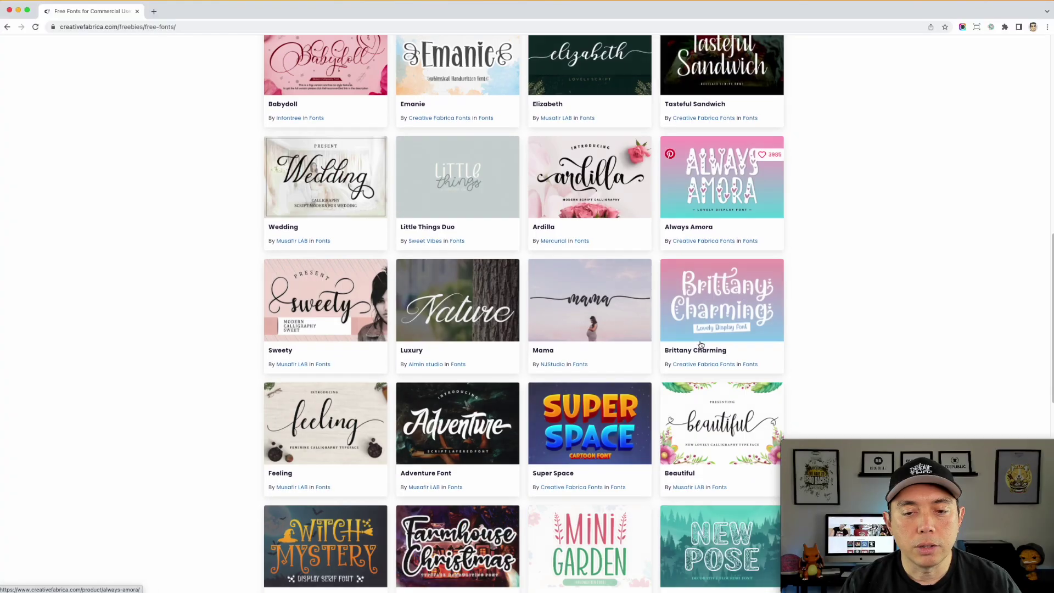
{"action": "scroll", "coordinate": [700, 345], "scroll_direction": "down", "scroll_amount": 8}
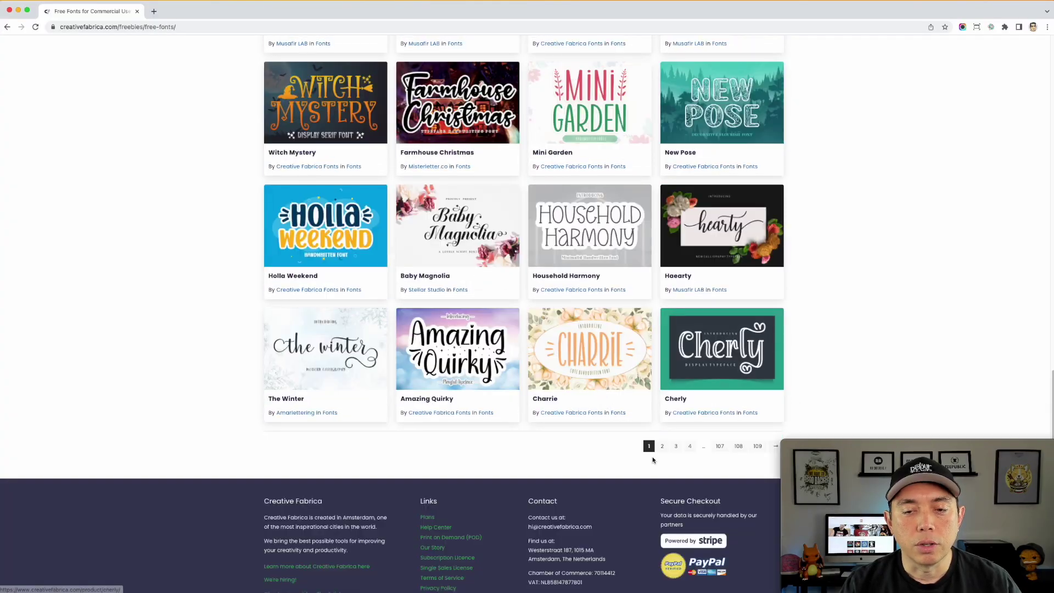
{"action": "left_click", "coordinate": [676, 445]}
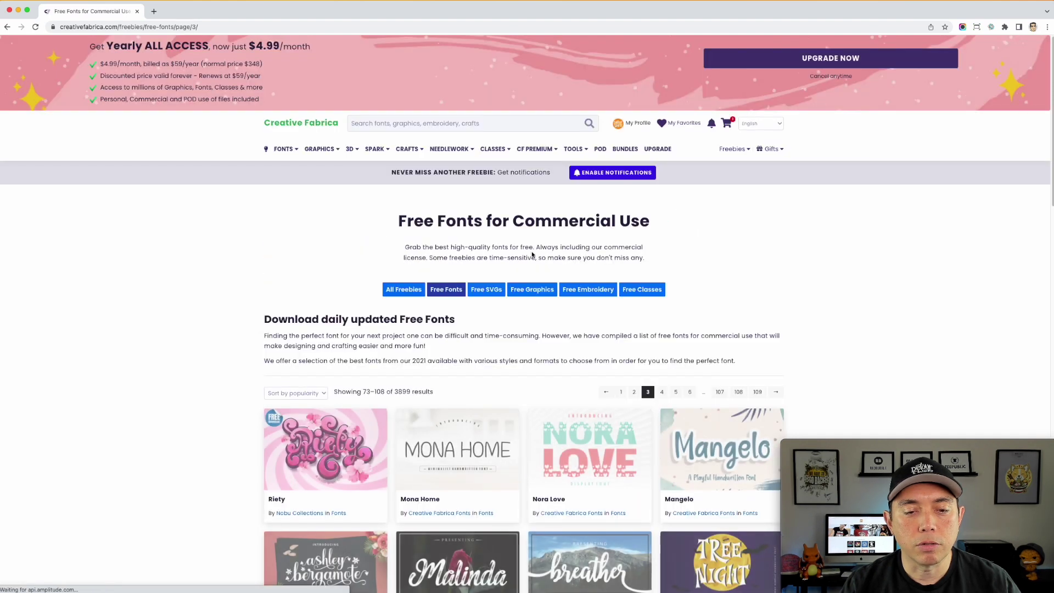
Find the Sugar Peachy font on this results page and open its product page
{"action": "scroll", "coordinate": [525, 266], "scroll_direction": "down", "scroll_amount": 6}
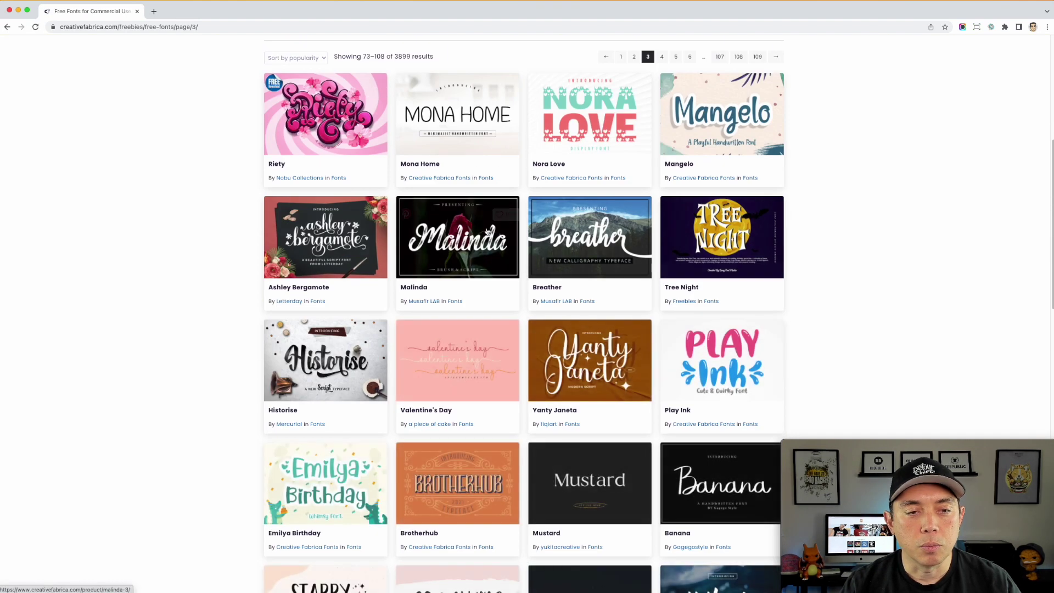
{"action": "scroll", "coordinate": [439, 258], "scroll_direction": "down", "scroll_amount": 7}
{"action": "scroll", "coordinate": [522, 269], "scroll_direction": "down", "scroll_amount": 6}
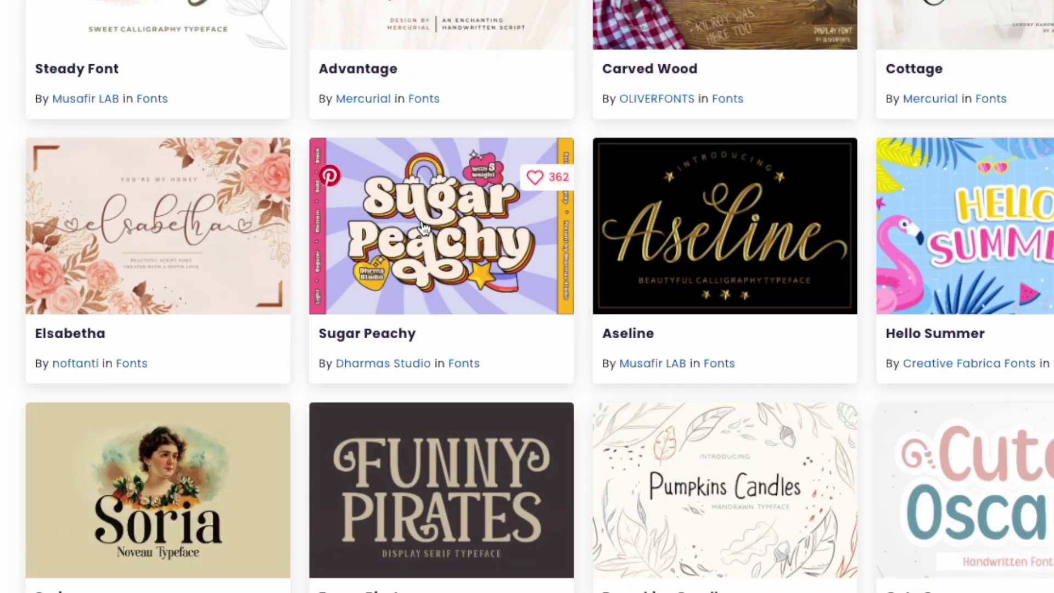
{"action": "left_click", "coordinate": [450, 213]}
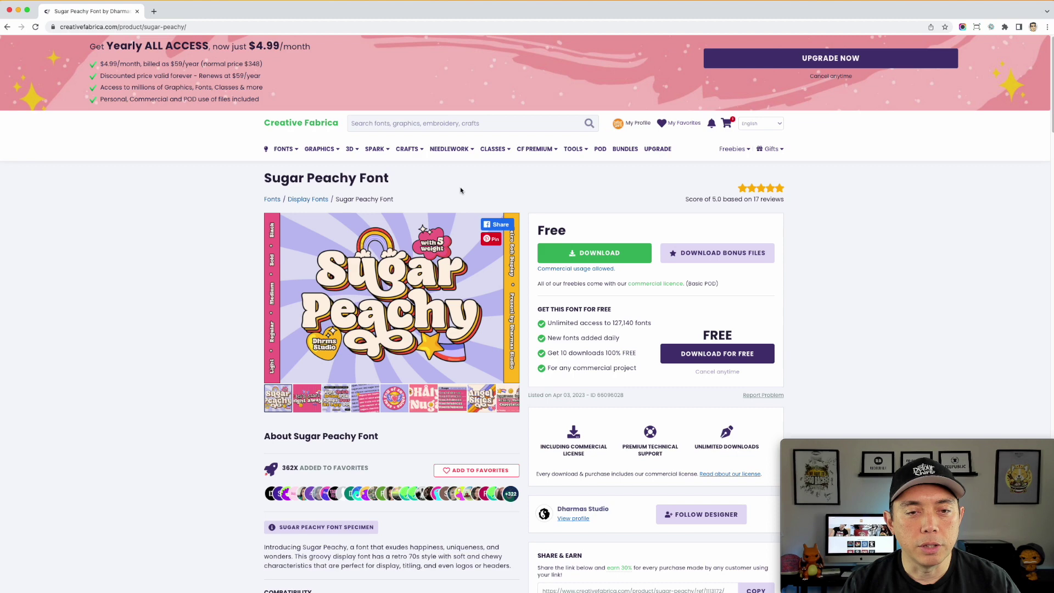
{"action": "scroll", "coordinate": [461, 190], "scroll_direction": "down", "scroll_amount": 1}
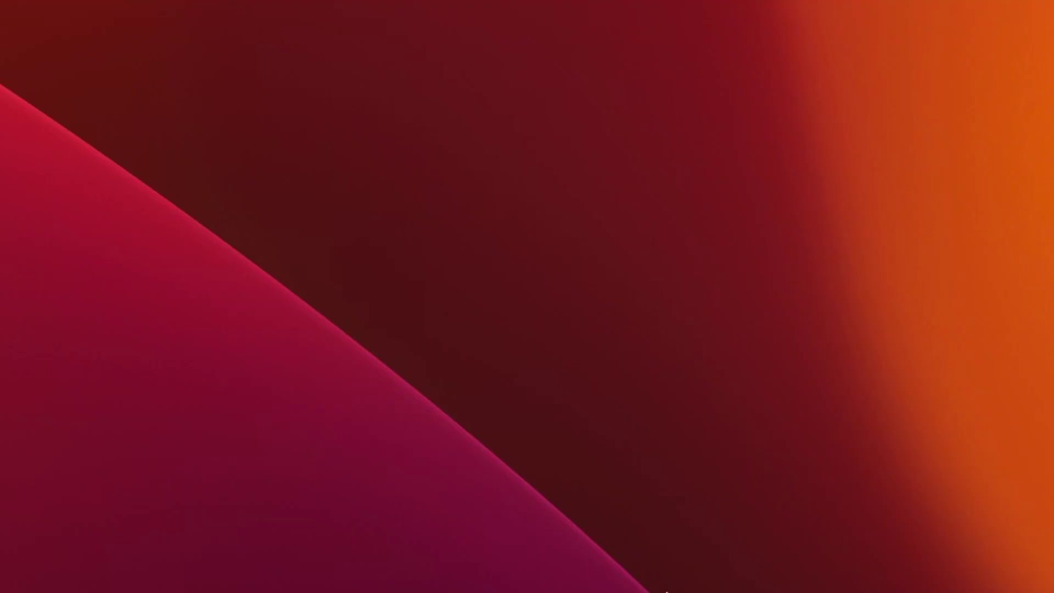
In Font Book, start adding fonts to the current user and open the Sugar-Peachy-66096028 folder in Downloads
{"action": "mouse_move", "coordinate": [666, 591]}
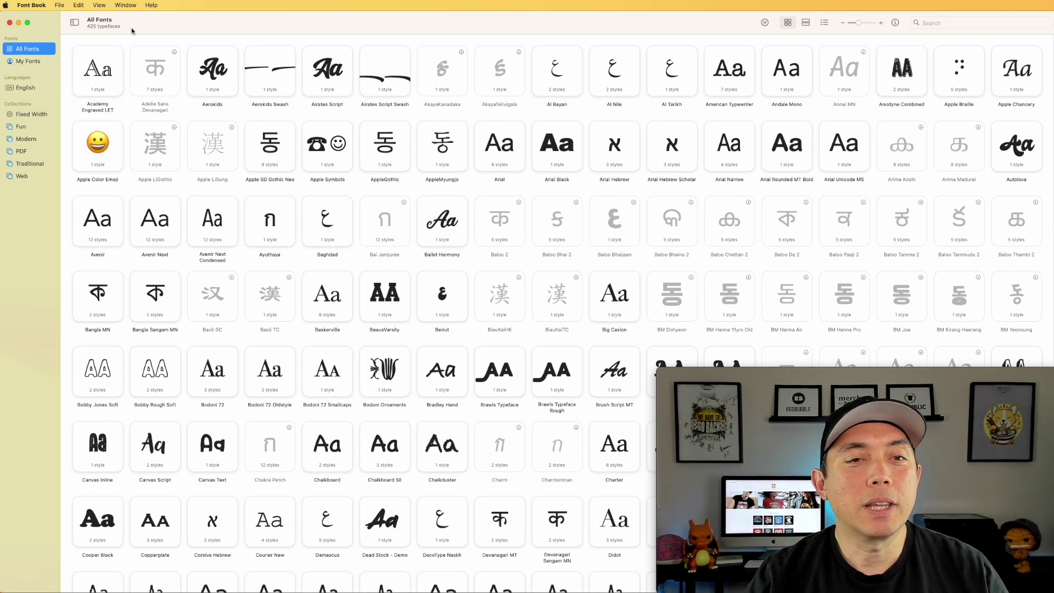
{"action": "left_click", "coordinate": [59, 5]}
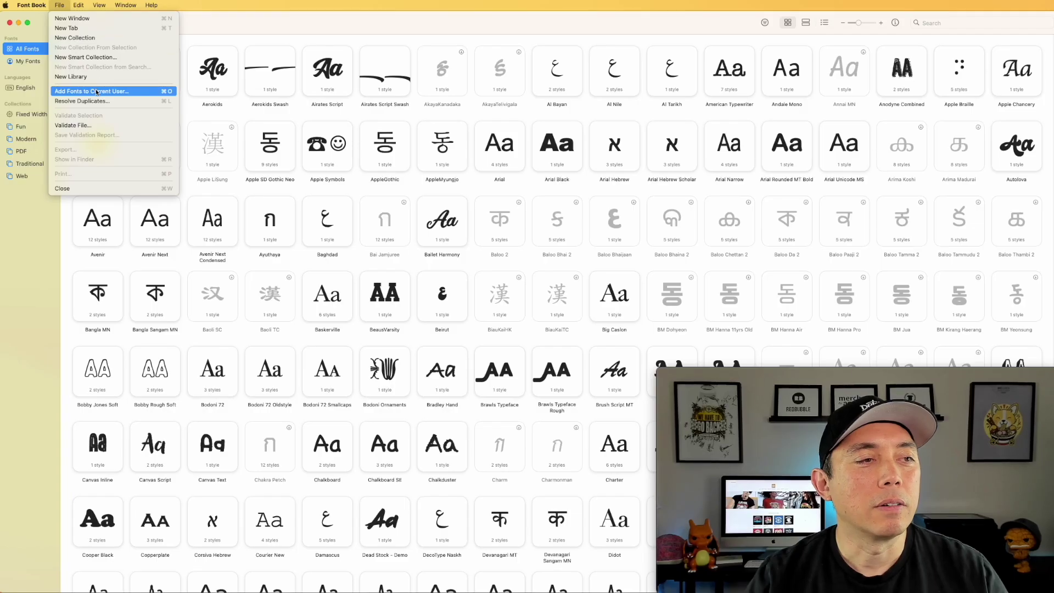
{"action": "left_click", "coordinate": [200, 181]}
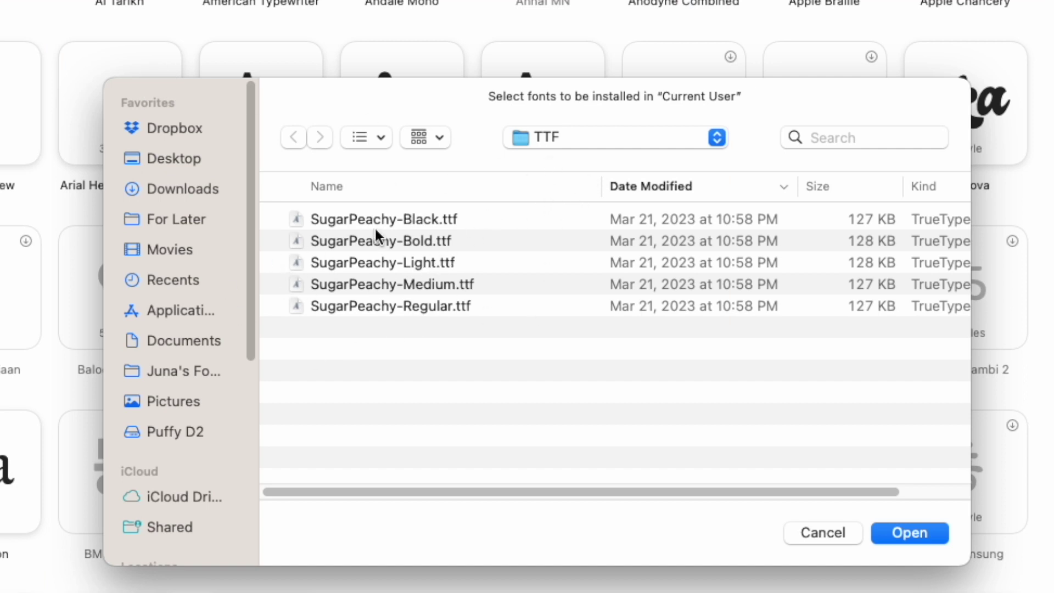
{"action": "left_click", "coordinate": [597, 139]}
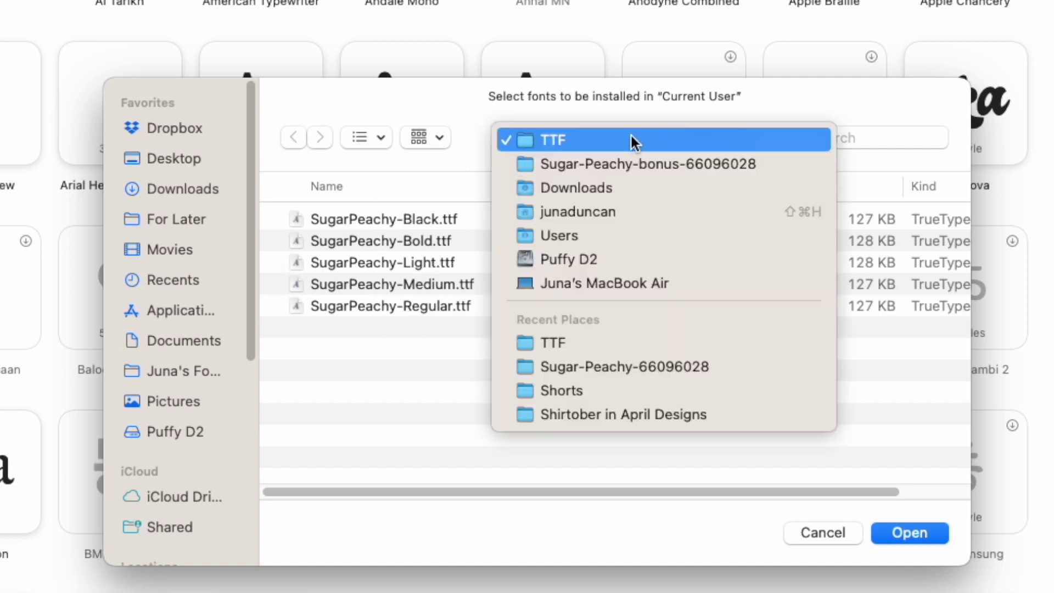
{"action": "left_click", "coordinate": [591, 184]}
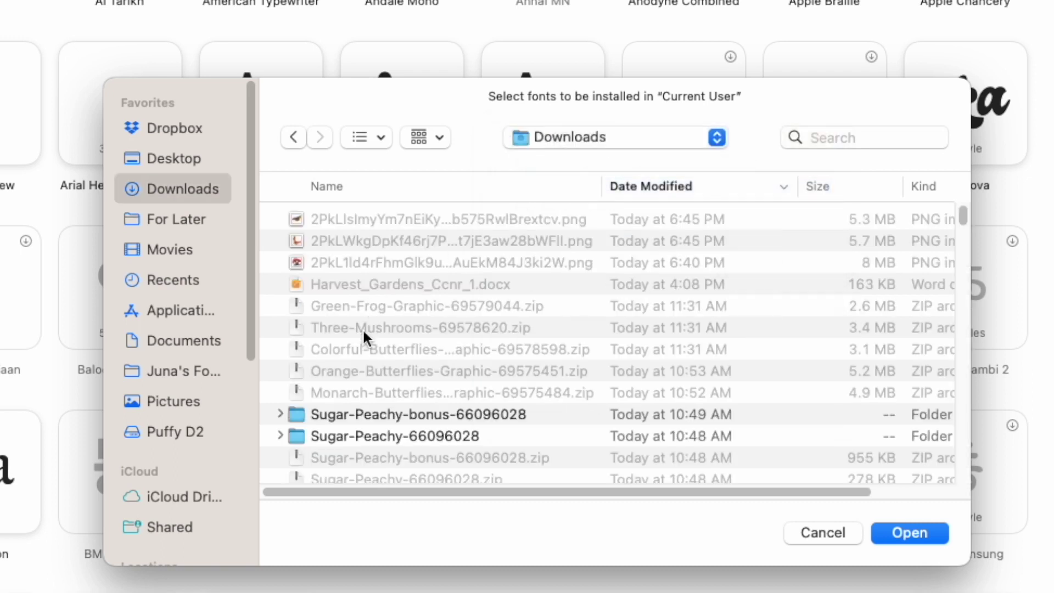
{"action": "scroll", "coordinate": [429, 385], "scroll_direction": "down", "scroll_amount": 2}
{"action": "double_click", "coordinate": [380, 385]}
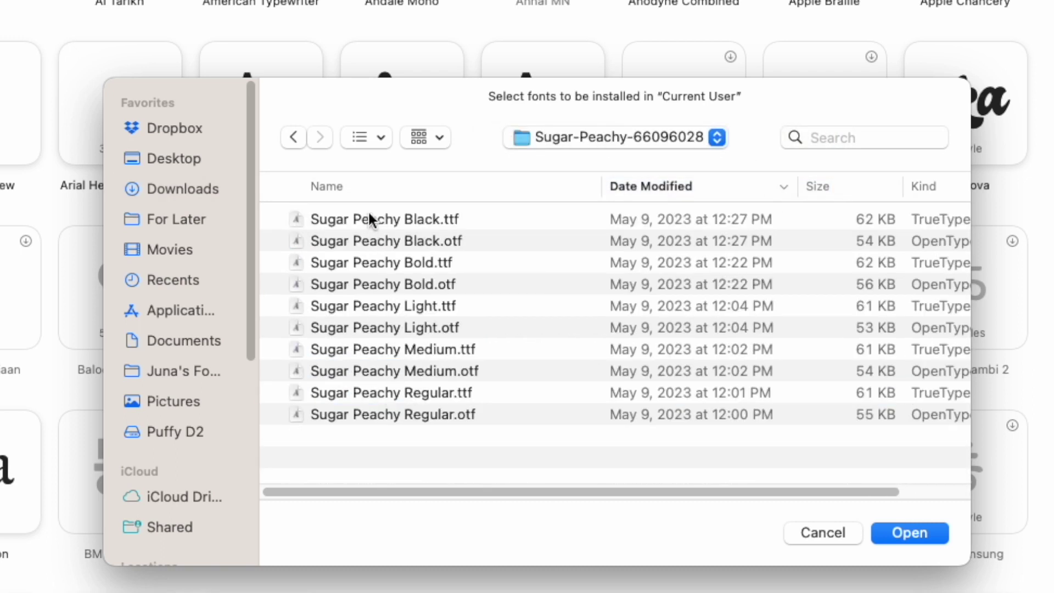
Install all Sugar Peachy font files in the folder, from Sugar Peachy Black.ttf through Sugar Peachy Regular.otf
{"action": "left_click", "coordinate": [340, 219]}
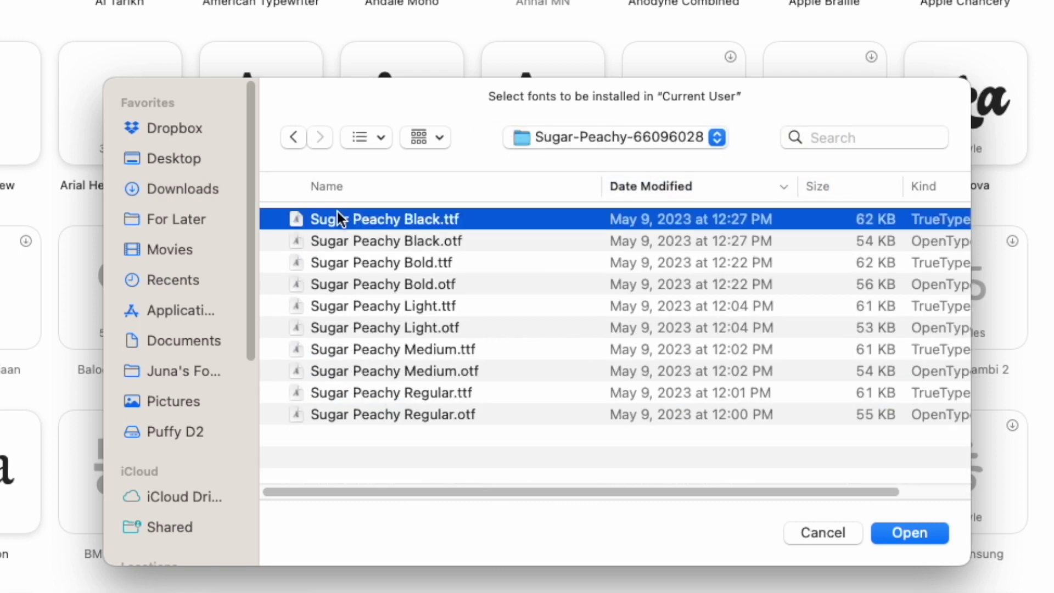
{"action": "left_click", "coordinate": [383, 414], "text": "shift"}
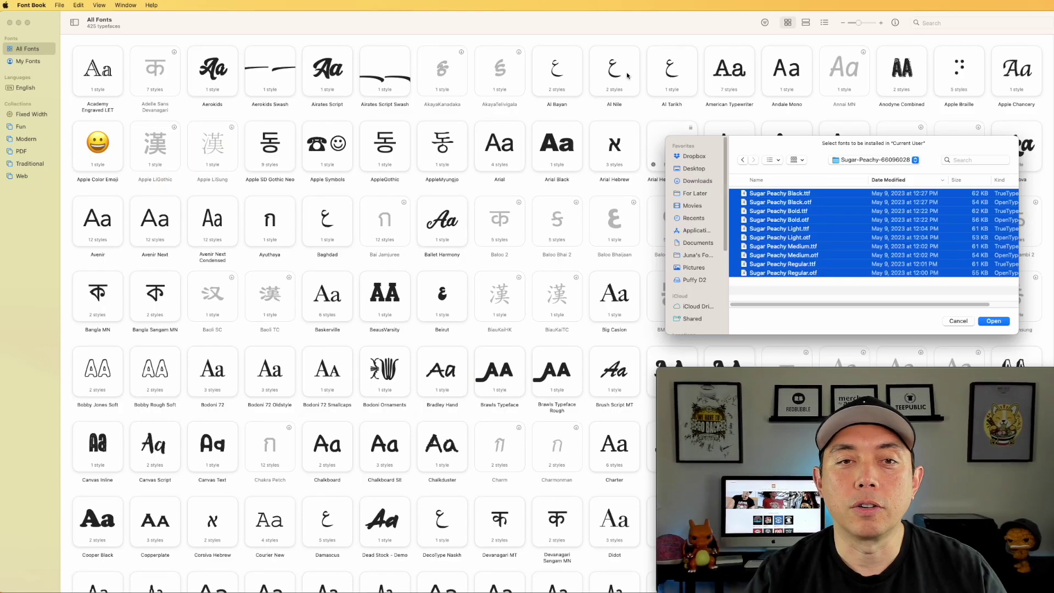
{"action": "key", "text": "Return"}
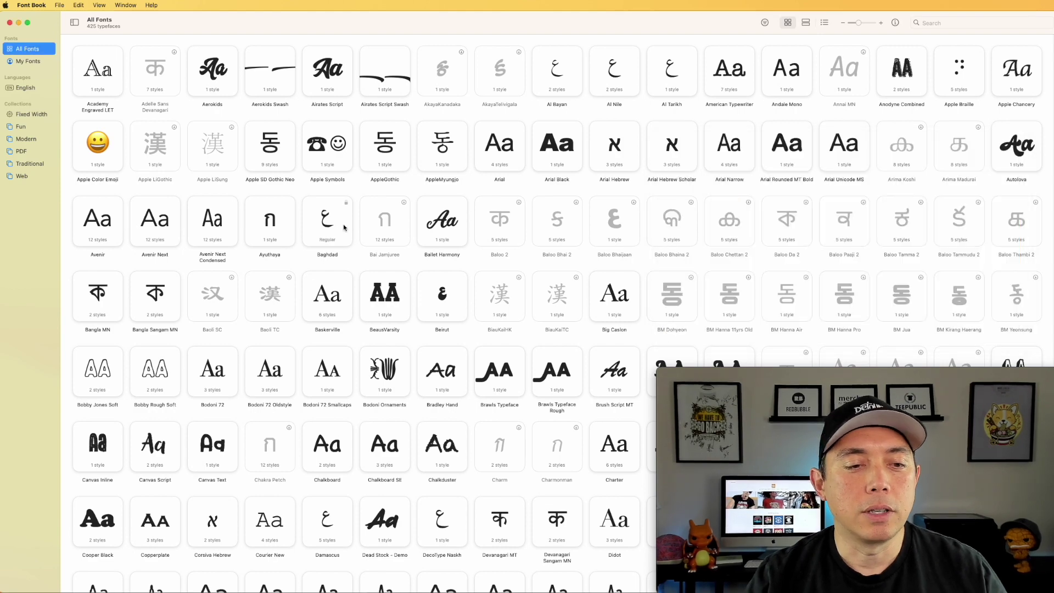
Find Sugar Peachy among all installed fonts, examine its character preview and return to the font list
{"action": "scroll", "coordinate": [343, 227], "scroll_direction": "down", "scroll_amount": 20}
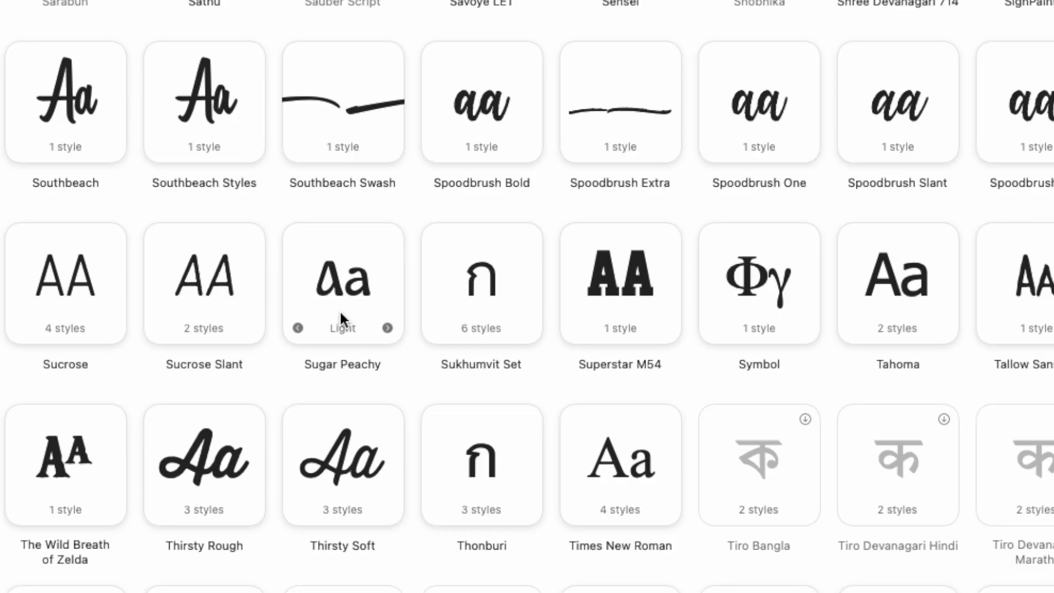
{"action": "left_click", "coordinate": [339, 314]}
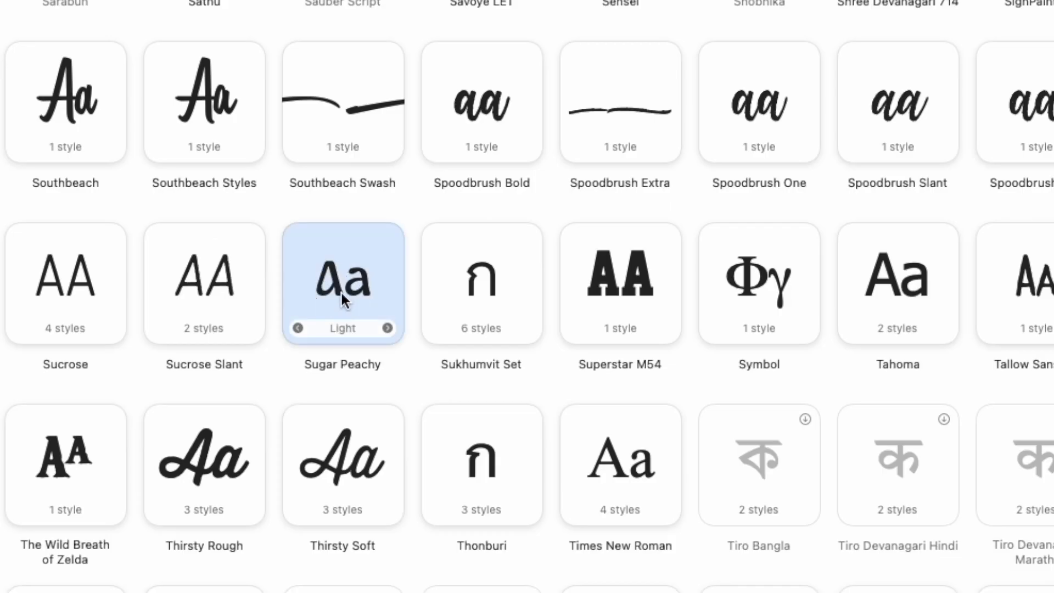
{"action": "double_click", "coordinate": [341, 292]}
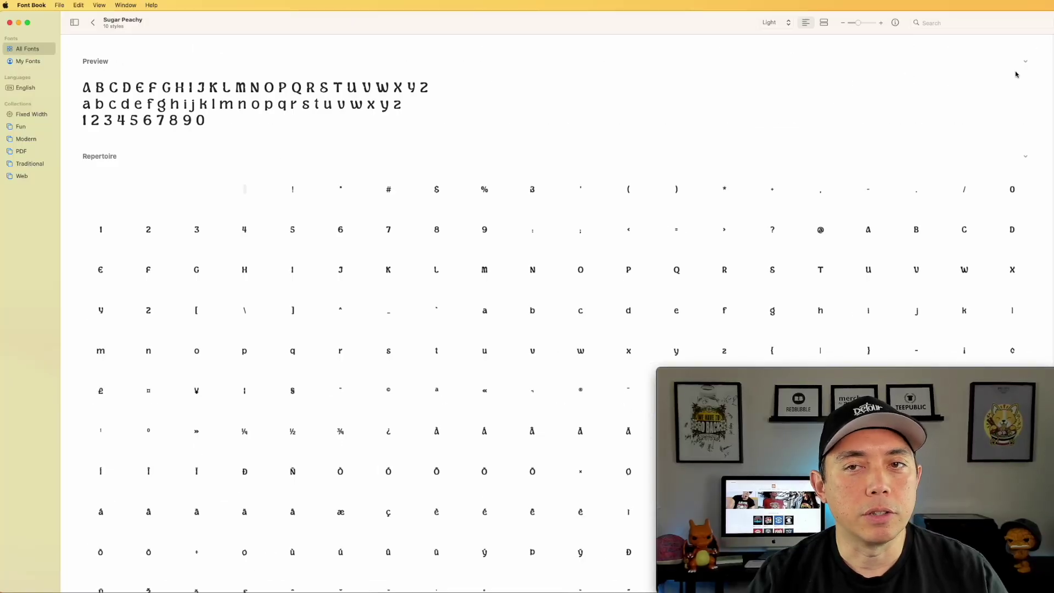
{"action": "left_click", "coordinate": [1024, 61]}
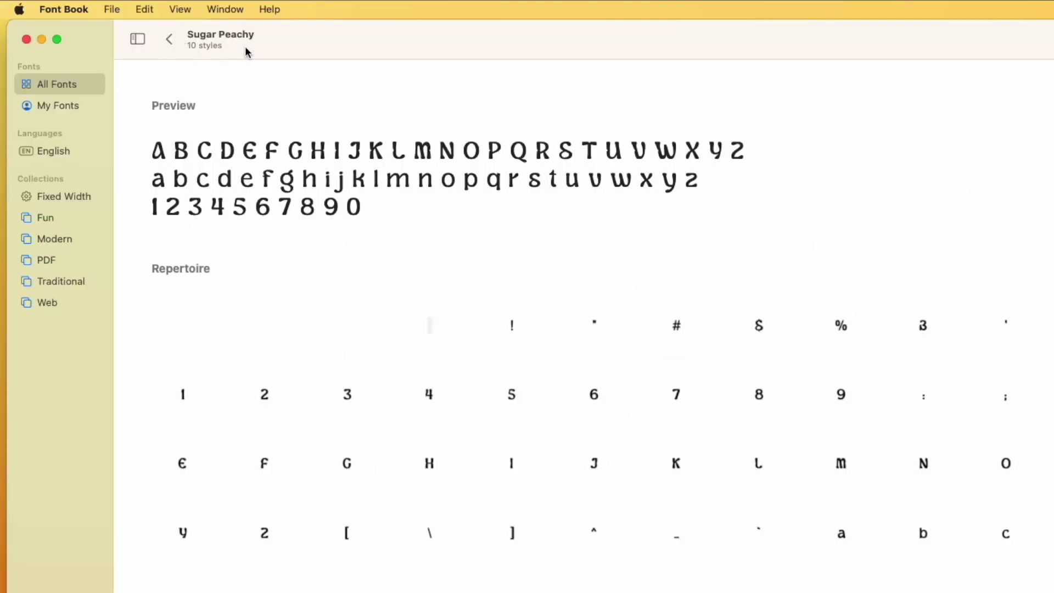
{"action": "left_click", "coordinate": [169, 39]}
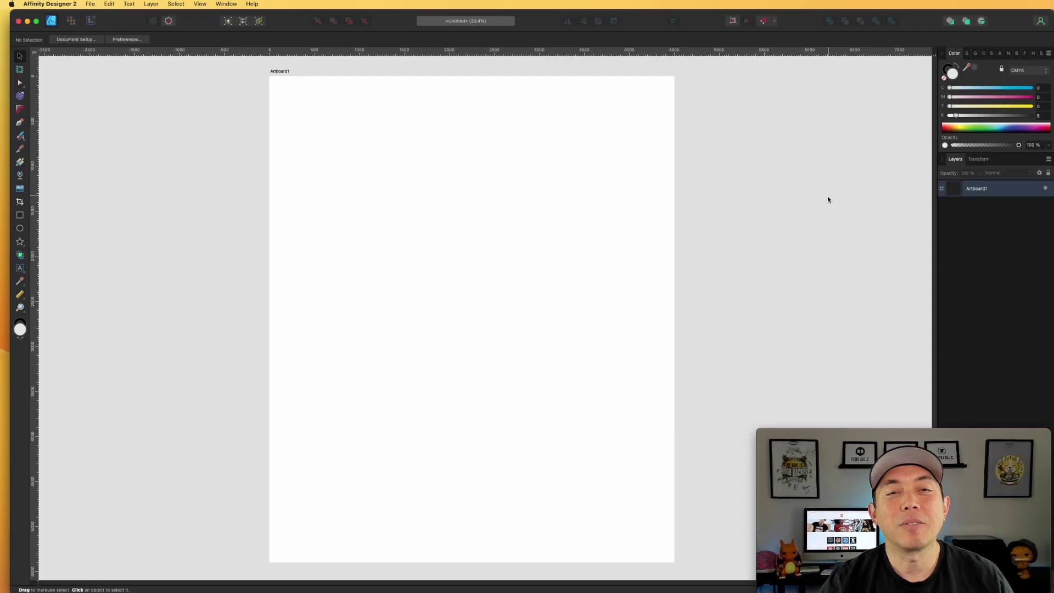
In Affinity Designer 2, check the artboard's width and height in its transform settings, then deselect it
{"action": "left_click", "coordinate": [282, 71]}
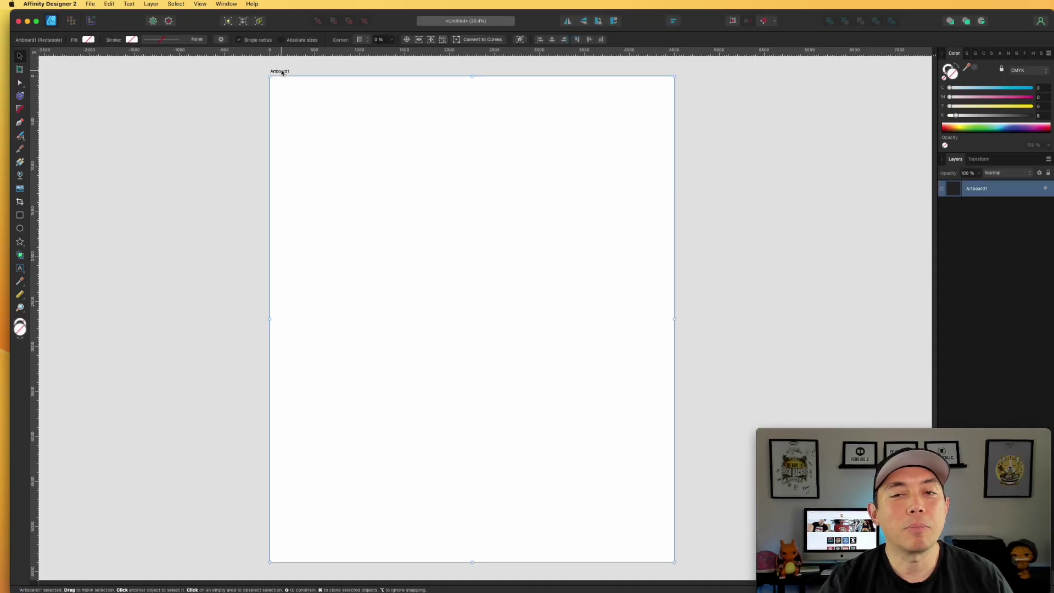
{"action": "left_click", "coordinate": [987, 160]}
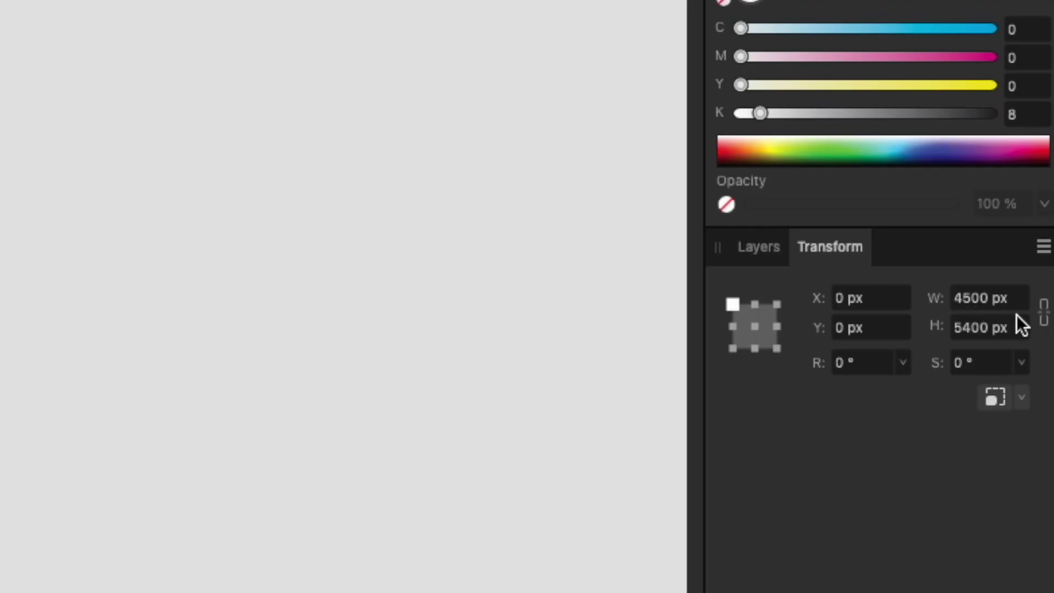
{"action": "left_click", "coordinate": [349, 267]}
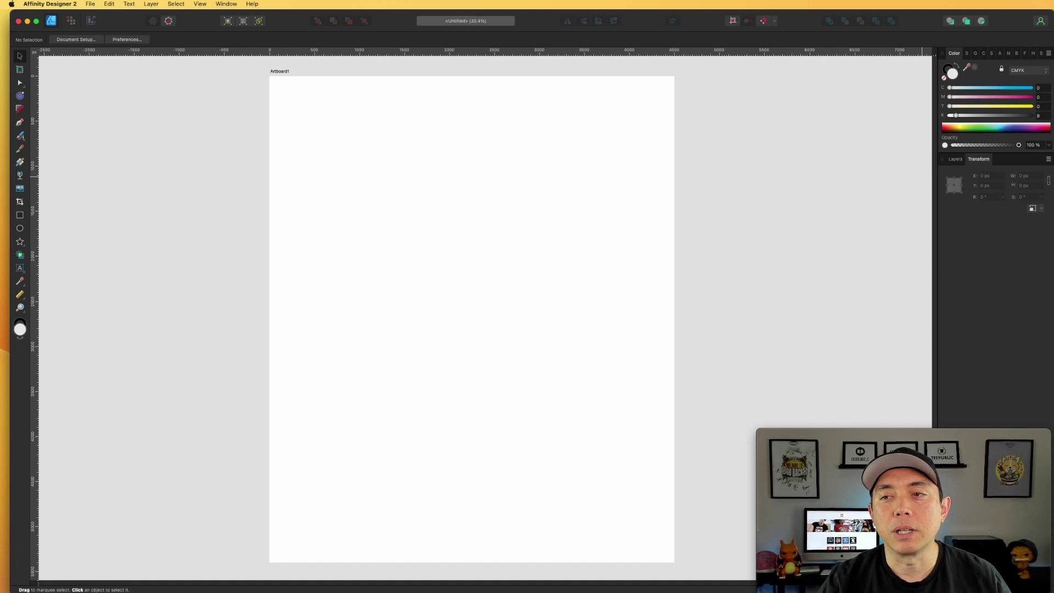
Place the downloaded graphics from Finder into the document: the green frog left of the artboard, the butterflies right of it and the mushrooms on it
{"action": "key", "text": "super+Tab"}
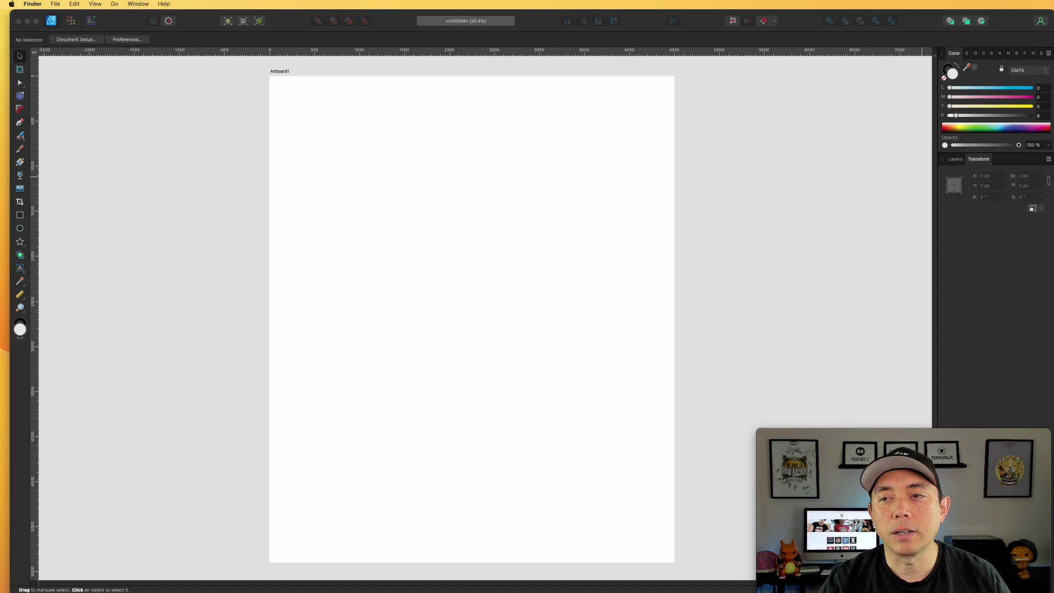
{"action": "left_click_drag", "start_coordinate": [879, 439], "coordinate": [86, 233]}
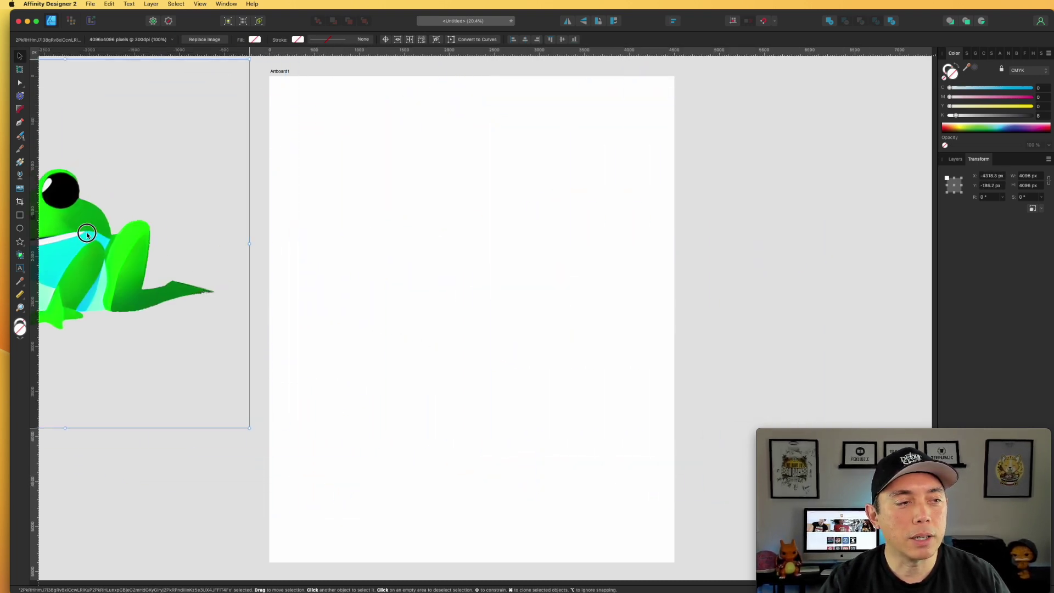
{"action": "left_click_drag", "start_coordinate": [879, 439], "coordinate": [625, 225]}
{"action": "left_click_drag", "start_coordinate": [497, 234], "coordinate": [498, 233]}
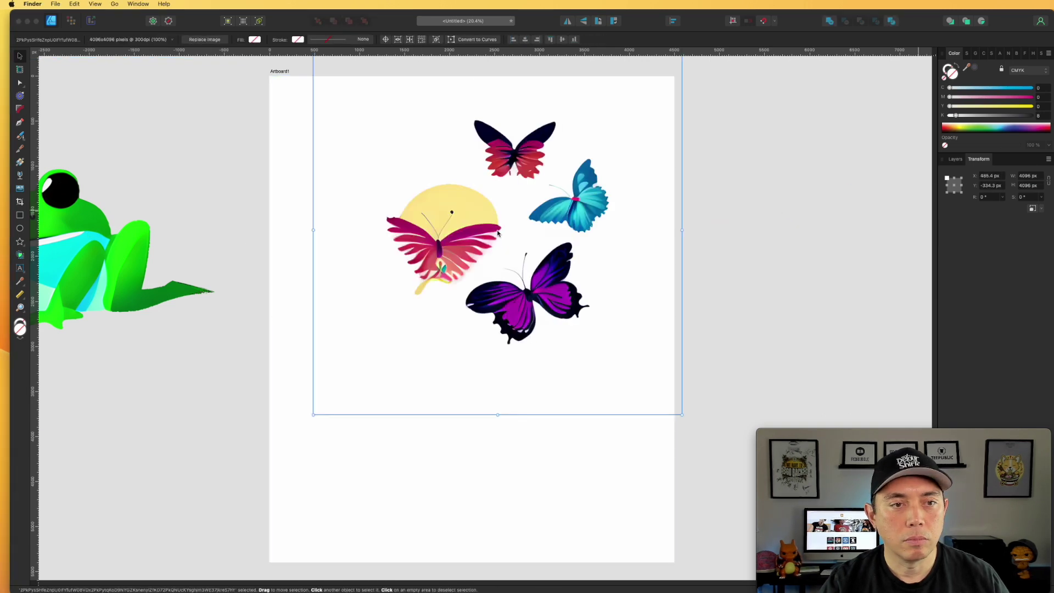
{"action": "left_click_drag", "start_coordinate": [589, 195], "coordinate": [807, 212]}
{"action": "left_click_drag", "start_coordinate": [617, 264], "coordinate": [807, 238]}
{"action": "left_click_drag", "start_coordinate": [447, 261], "coordinate": [513, 311]}
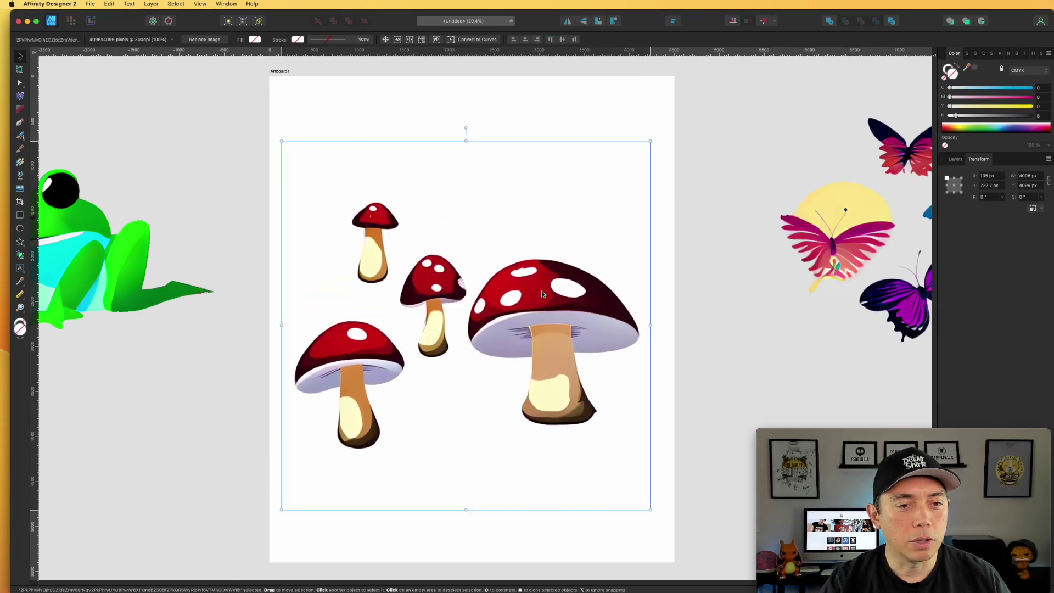
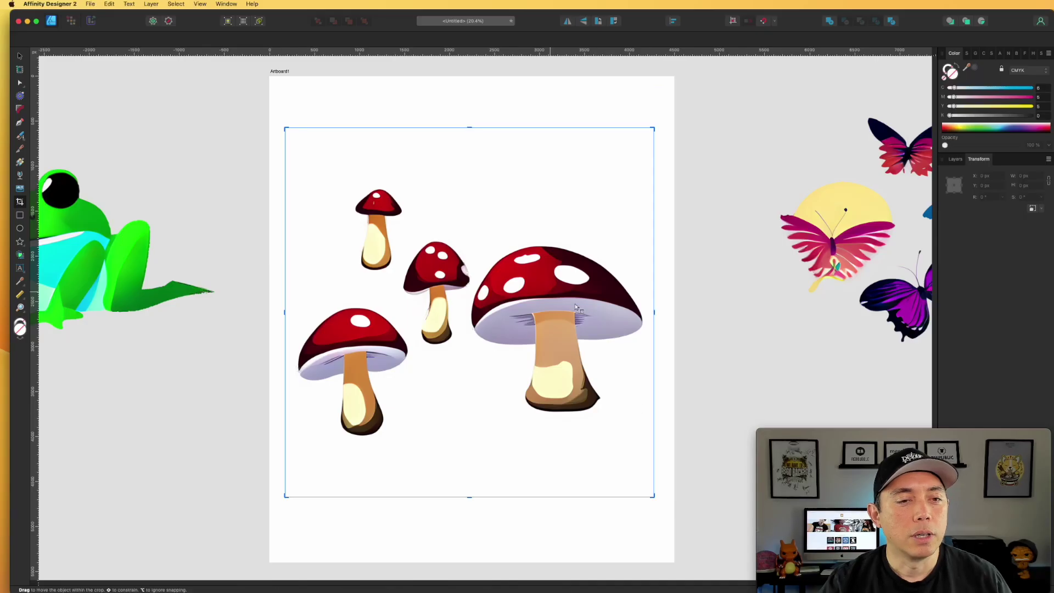
Crop the mushrooms image to only its lower-left mushroom, about 1423 by 1517 px
{"action": "left_click_drag", "start_coordinate": [654, 497], "coordinate": [413, 438]}
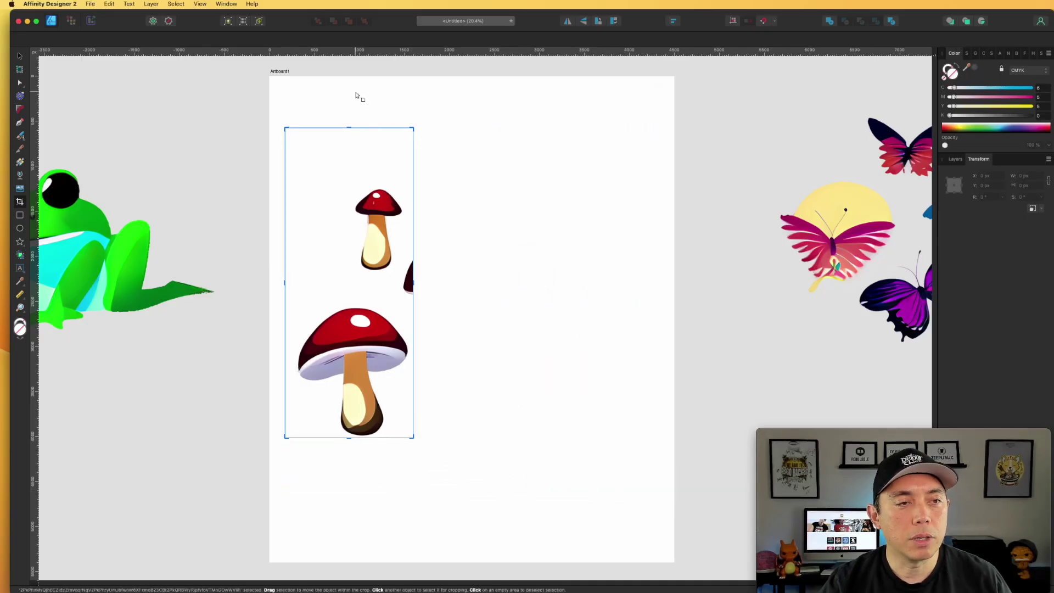
{"action": "left_click_drag", "start_coordinate": [337, 128], "coordinate": [327, 302]}
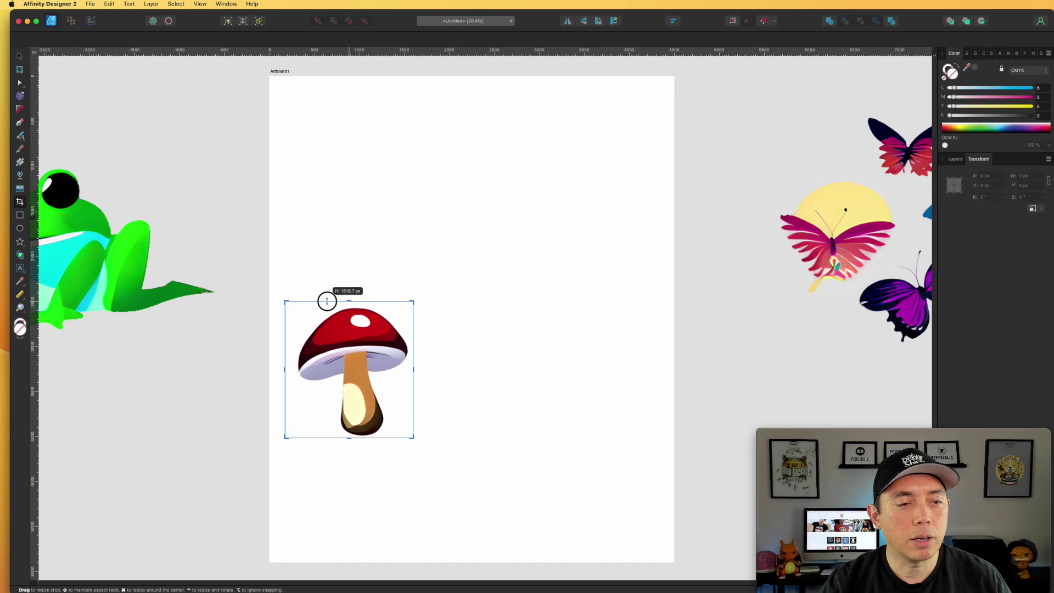
{"action": "left_click", "coordinate": [409, 211]}
Duplicate the cropped mushroom and place the copy above and to the right of the original on the artboard
{"action": "left_click", "coordinate": [20, 55]}
{"action": "left_click", "coordinate": [375, 347]}
{"action": "left_click_drag", "start_coordinate": [362, 337], "coordinate": [516, 193]}
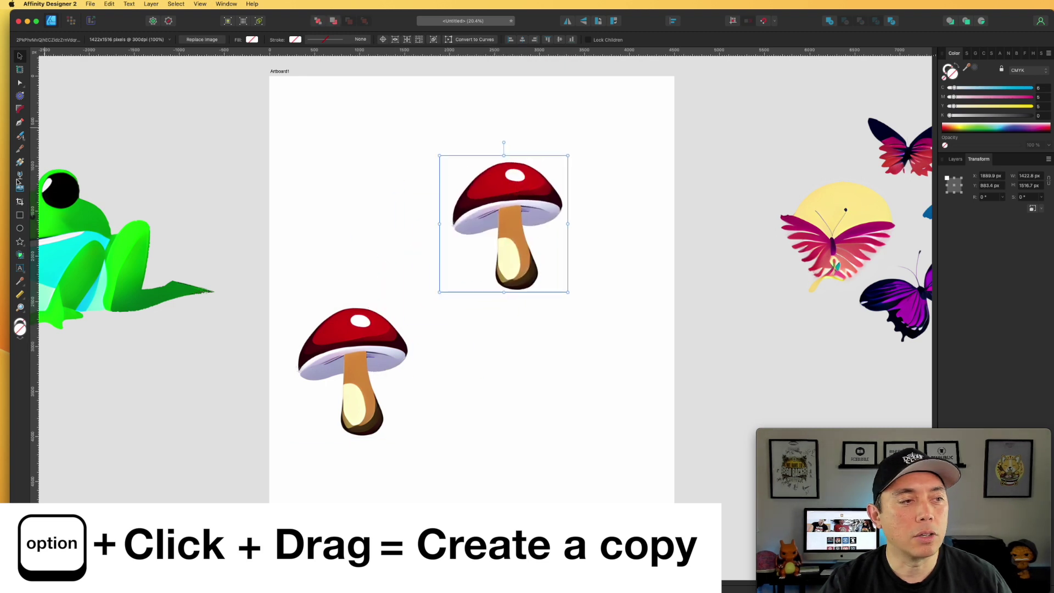
Re-crop the duplicated mushroom image so it shows only the medium mushroom with white spots
{"action": "left_click", "coordinate": [21, 201]}
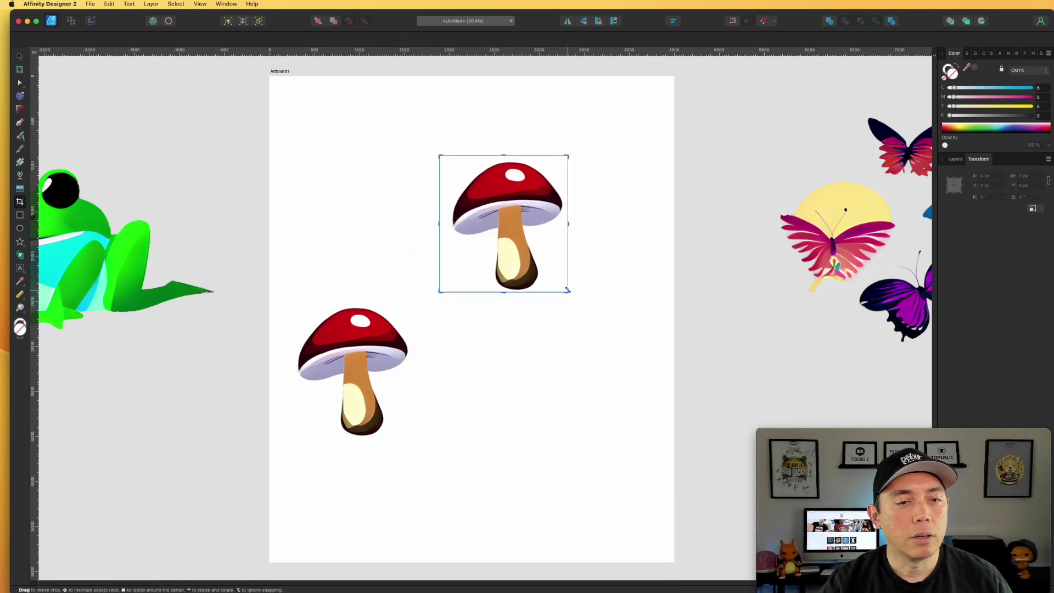
{"action": "left_click_drag", "start_coordinate": [569, 291], "coordinate": [797, 364]}
{"action": "left_click_drag", "start_coordinate": [620, 155], "coordinate": [620, 92]}
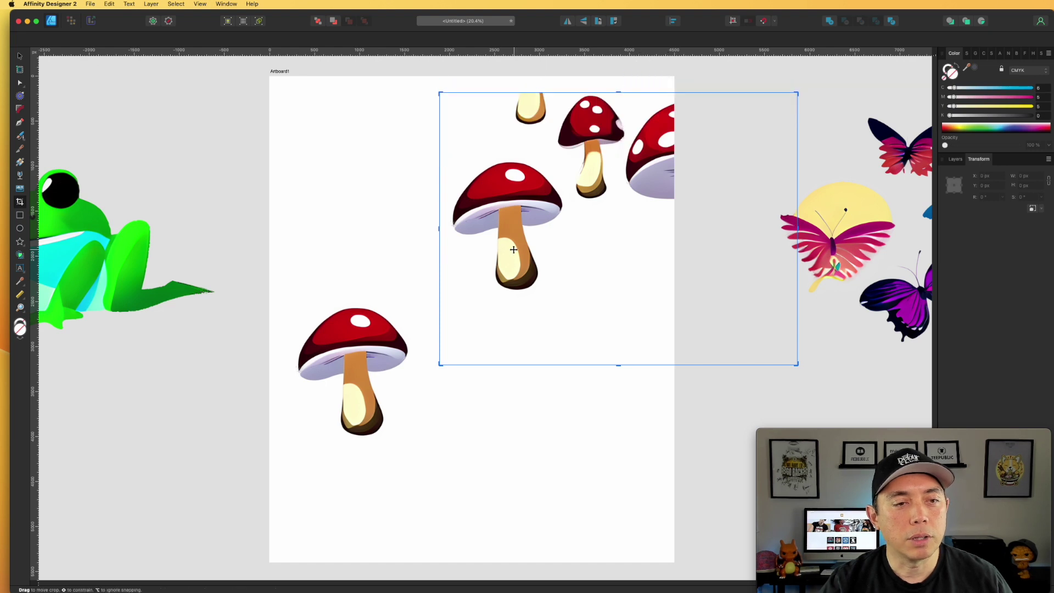
{"action": "left_click_drag", "start_coordinate": [443, 230], "coordinate": [556, 212]}
{"action": "left_click_drag", "start_coordinate": [797, 364], "coordinate": [626, 198]}
{"action": "left_click", "coordinate": [677, 165]}
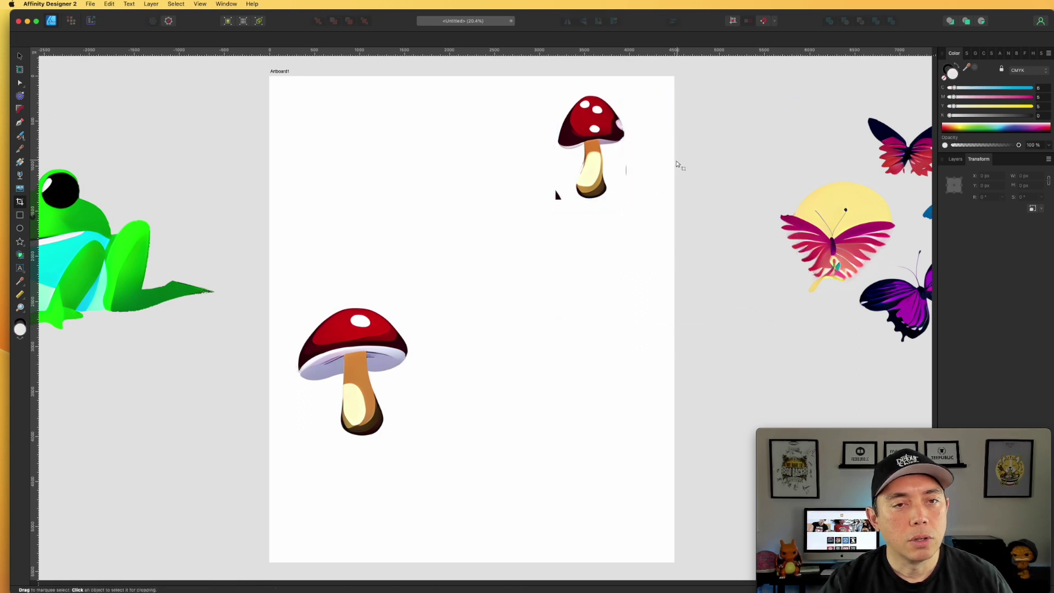
Move the cropped spotted mushroom to the artboard's upper-left area and place a duplicate to its lower right
{"action": "left_click", "coordinate": [604, 123]}
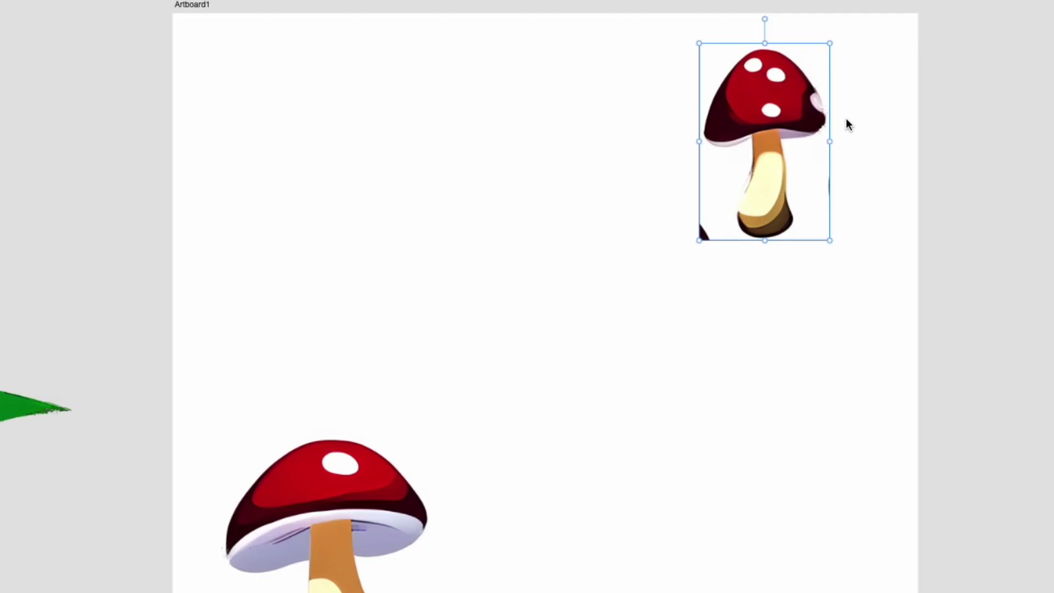
{"action": "left_click_drag", "start_coordinate": [557, 121], "coordinate": [405, 192]}
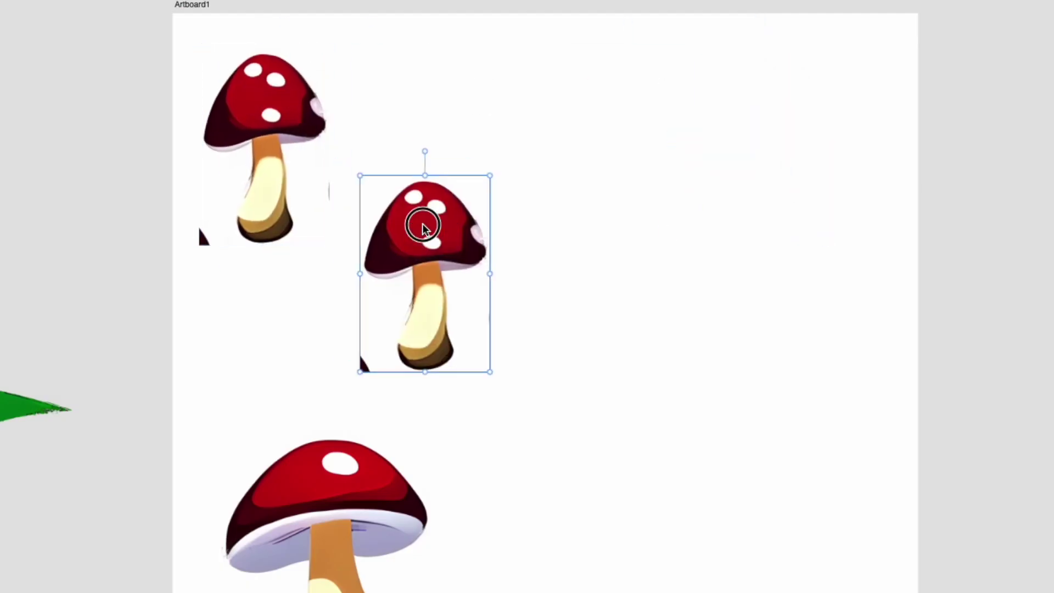
{"action": "left_click_drag", "start_coordinate": [423, 227], "coordinate": [419, 220], "text": "alt"}
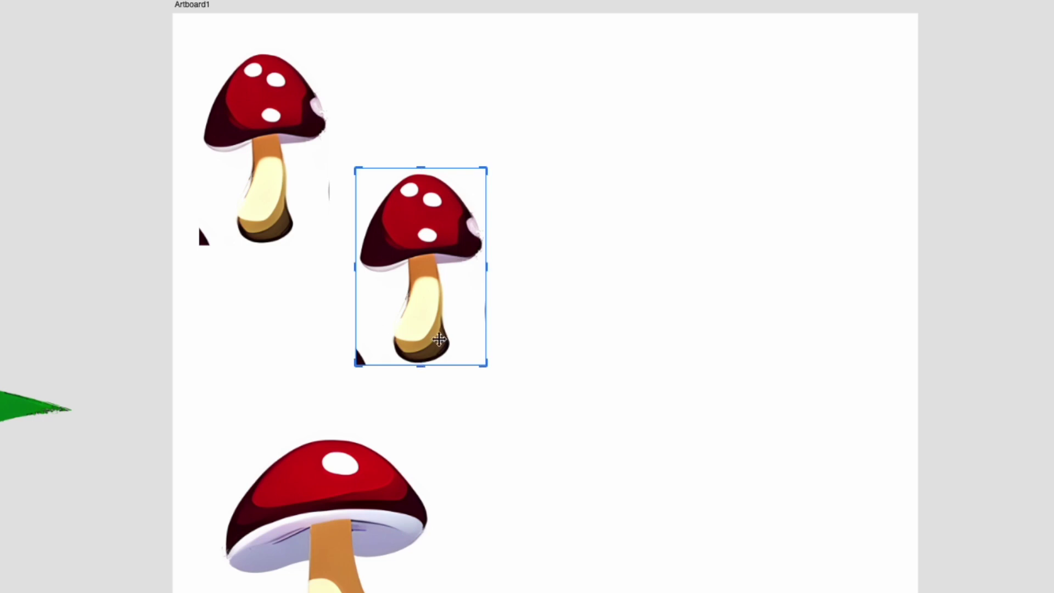
Re-crop the duplicate to only the largest spotted mushroom and move it to the artboard's right side, level with the first mushroom
{"action": "left_click_drag", "start_coordinate": [483, 366], "coordinate": [812, 493]}
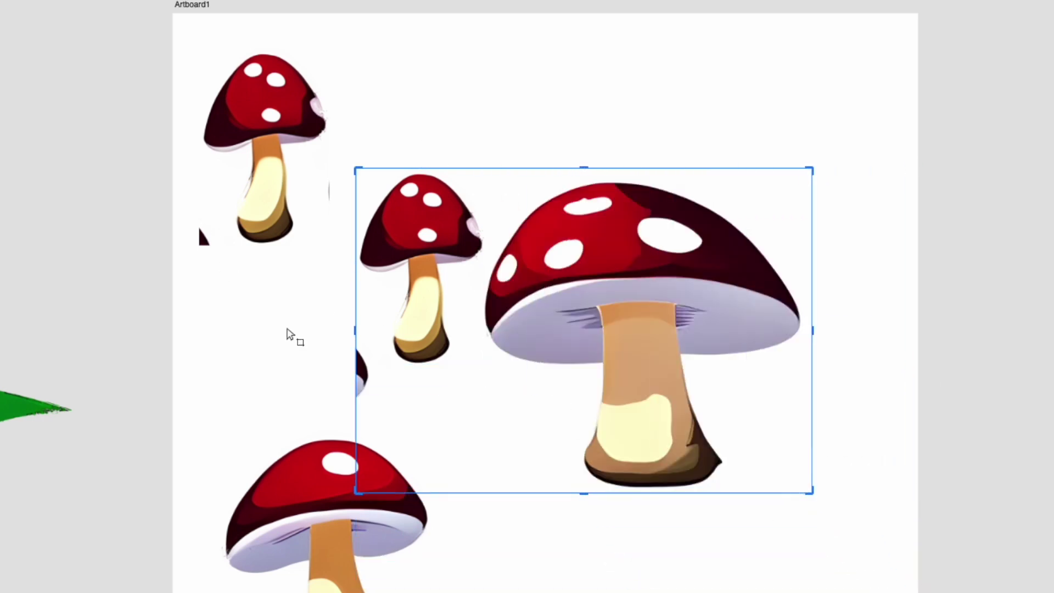
{"action": "left_click_drag", "start_coordinate": [357, 331], "coordinate": [483, 319]}
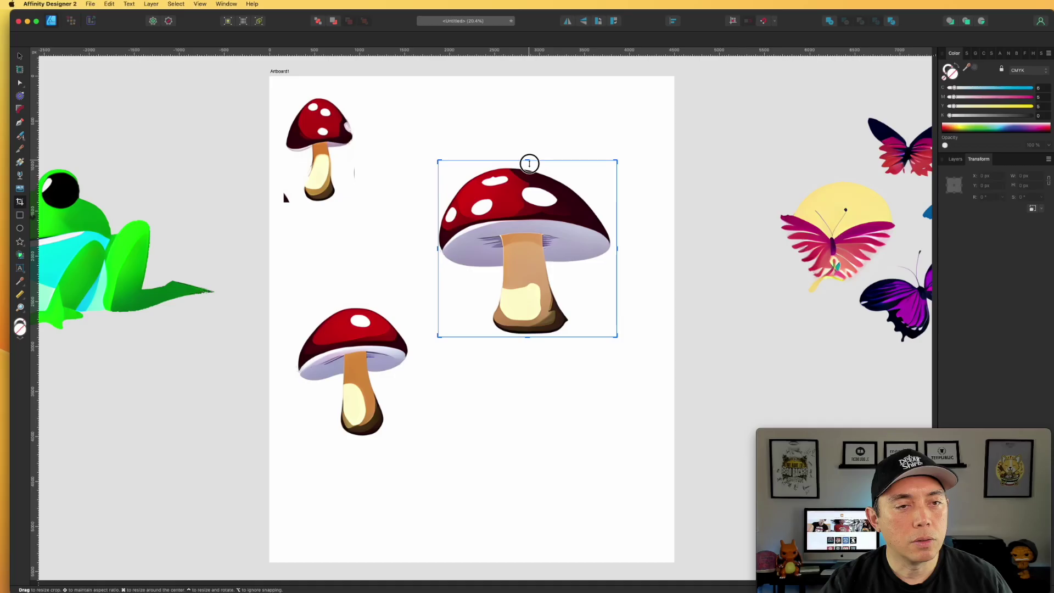
{"action": "key", "text": "v"}
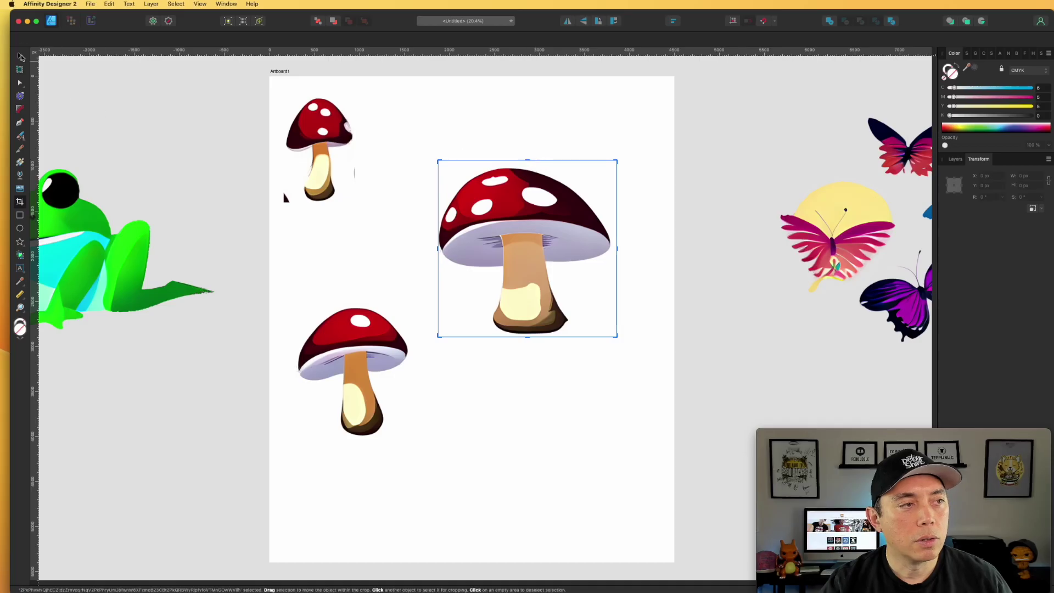
{"action": "left_click_drag", "start_coordinate": [521, 219], "coordinate": [568, 325]}
Move the medium spotted mushroom toward the artboard's centre and re-crop it to only the small slim mushroom, about 567 by 955 px
{"action": "left_click", "coordinate": [329, 142]}
{"action": "left_click_drag", "start_coordinate": [328, 140], "coordinate": [479, 214]}
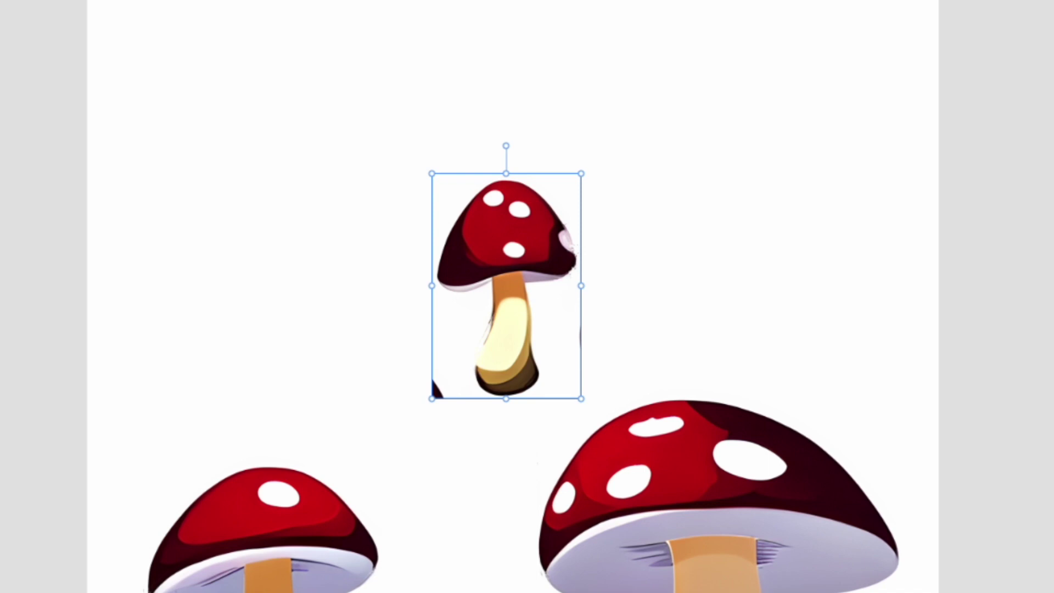
{"action": "key", "text": "c"}
{"action": "left_click_drag", "start_coordinate": [430, 174], "coordinate": [339, 66]}
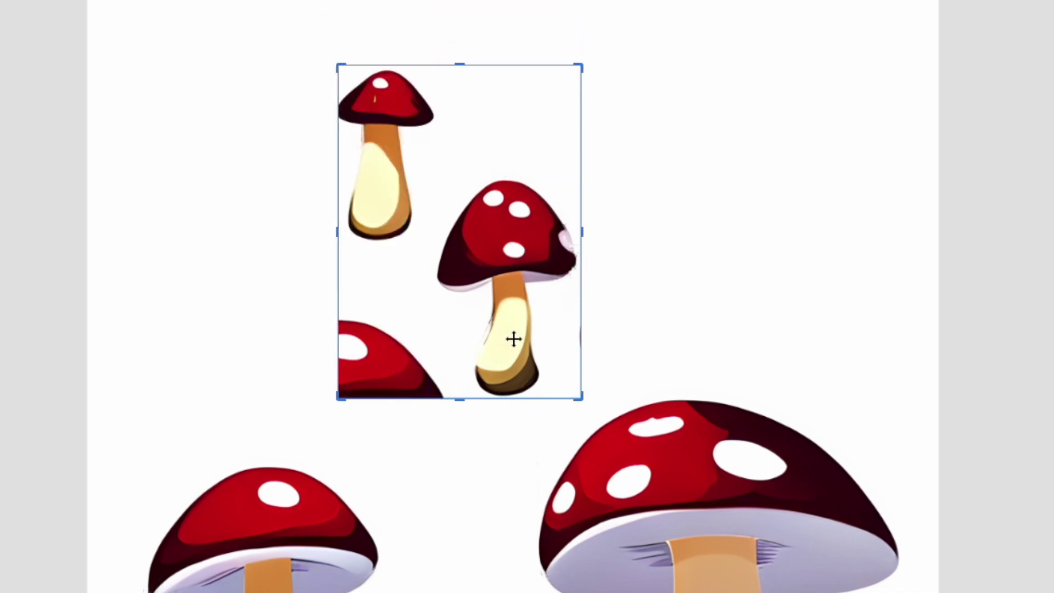
{"action": "left_click_drag", "start_coordinate": [582, 395], "coordinate": [437, 242]}
{"action": "left_click_drag", "start_coordinate": [331, 65], "coordinate": [329, 61]}
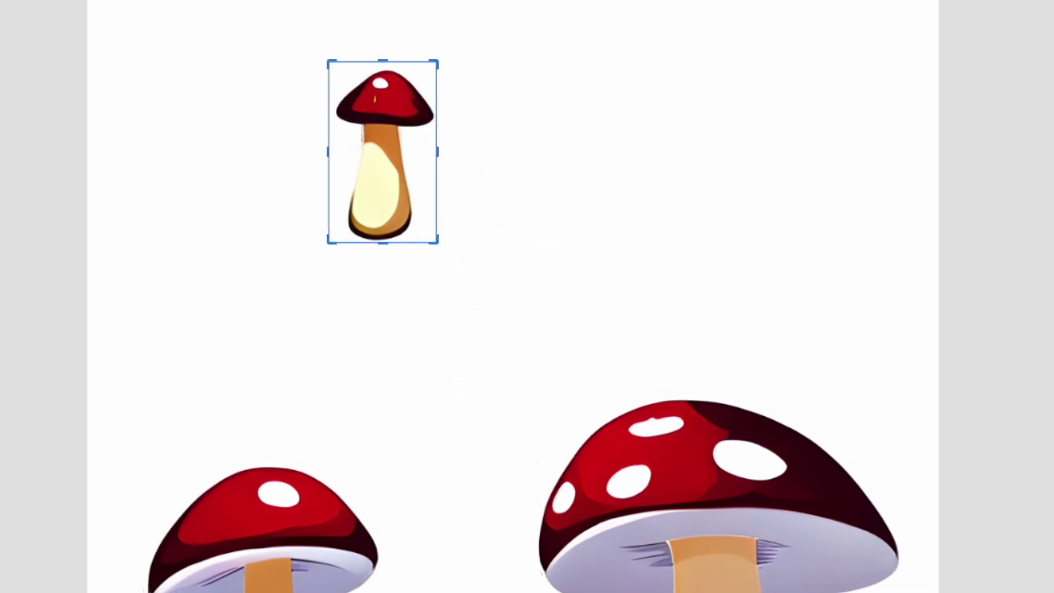
{"action": "key", "text": "v"}
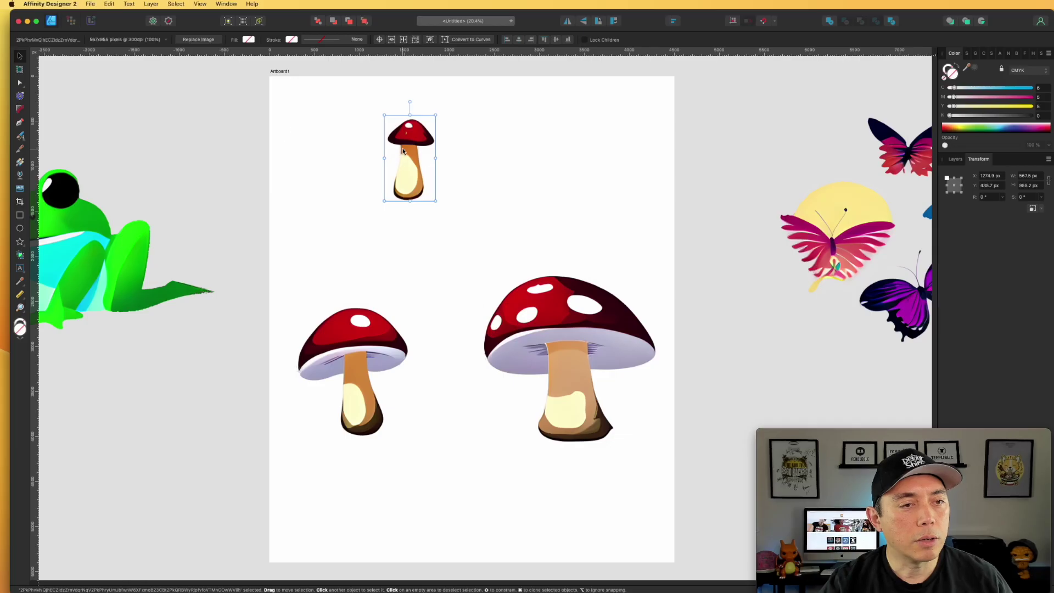
Group the small slim mushroom closely beside the left mushroom's stem and nudge the large spotted mushroom into line with them
{"action": "left_click_drag", "start_coordinate": [402, 151], "coordinate": [320, 382]}
{"action": "left_click_drag", "start_coordinate": [371, 318], "coordinate": [396, 312]}
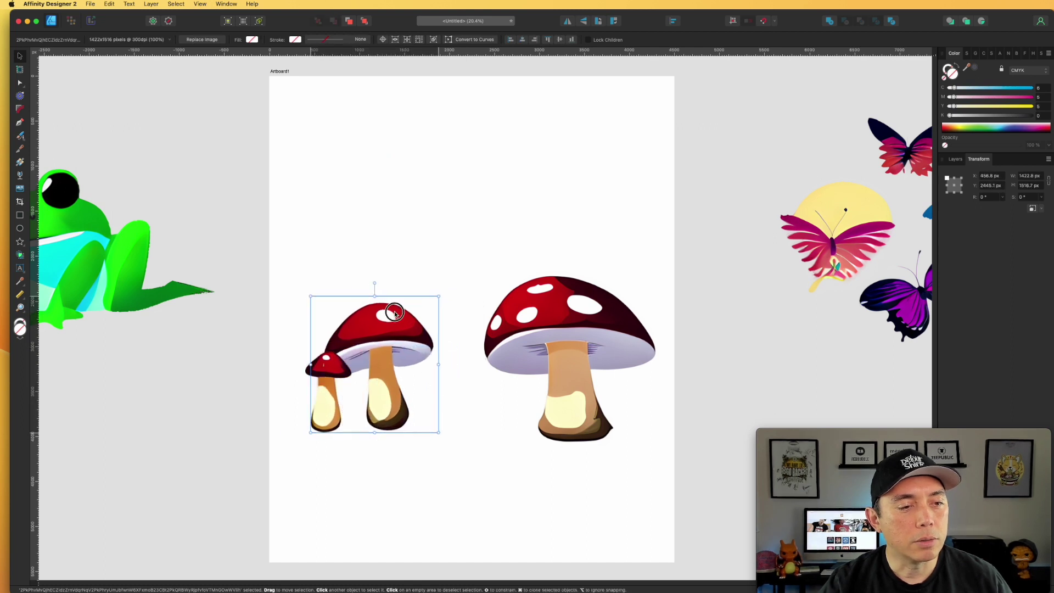
{"action": "left_click", "coordinate": [325, 377]}
{"action": "left_click_drag", "start_coordinate": [324, 391], "coordinate": [311, 394]}
{"action": "left_click_drag", "start_coordinate": [408, 413], "coordinate": [384, 405]}
{"action": "mouse_move", "coordinate": [549, 379]}
{"action": "left_mouse_down"}
{"action": "mouse_move", "coordinate": [553, 367]}
{"action": "mouse_move", "coordinate": [549, 377]}
{"action": "left_mouse_up"}
{"action": "left_click", "coordinate": [286, 176]}
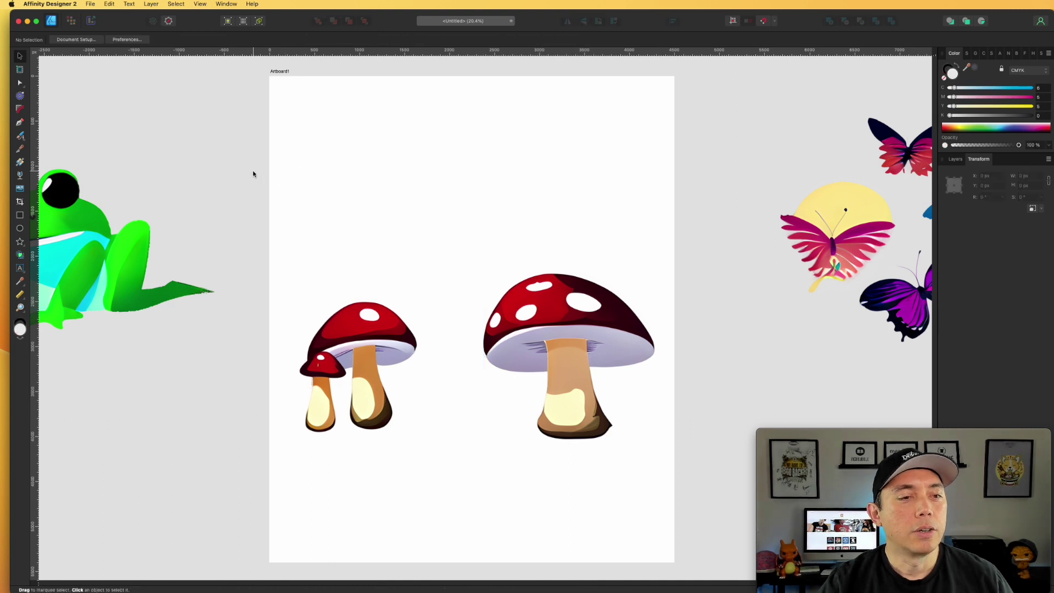
Move the green frog onto the artboard, scale it down proportionally and place it in front, between the mushrooms
{"action": "left_click_drag", "start_coordinate": [101, 222], "coordinate": [513, 252]}
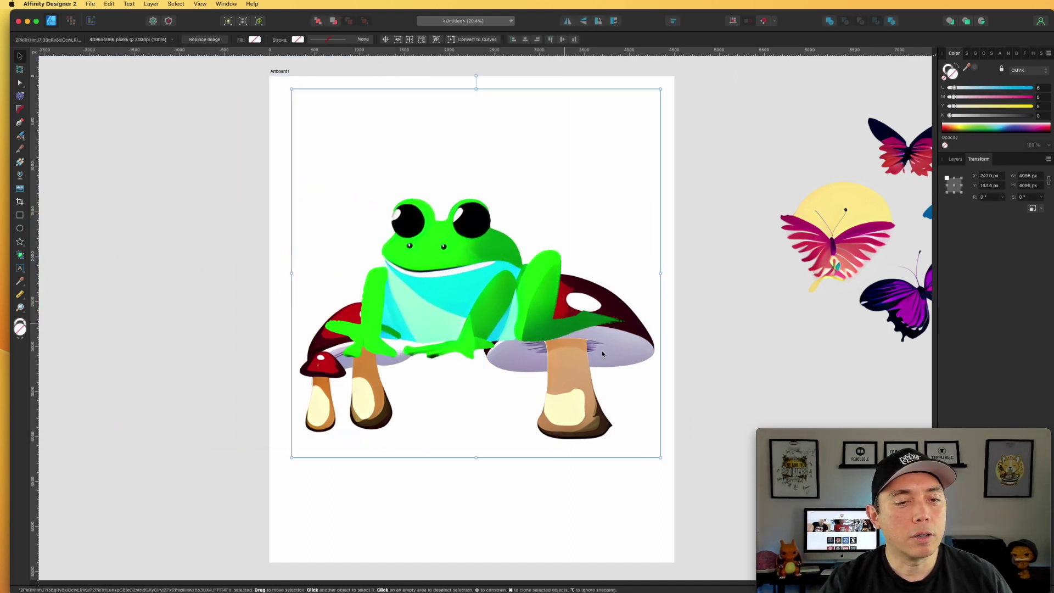
{"action": "left_click_drag", "start_coordinate": [660, 457], "coordinate": [567, 364]}
{"action": "left_click_drag", "start_coordinate": [435, 266], "coordinate": [466, 387]}
{"action": "left_click", "coordinate": [439, 143]}
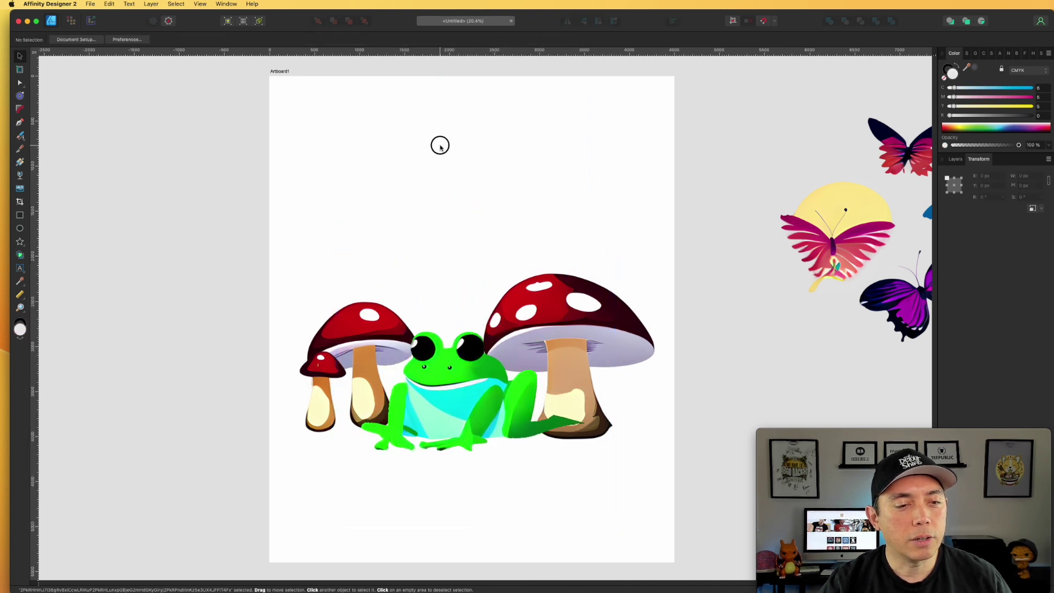
Move the butterflies image onto the artboard and place a duplicate of it outside, right of the artboard
{"action": "left_click_drag", "start_coordinate": [864, 231], "coordinate": [496, 233]}
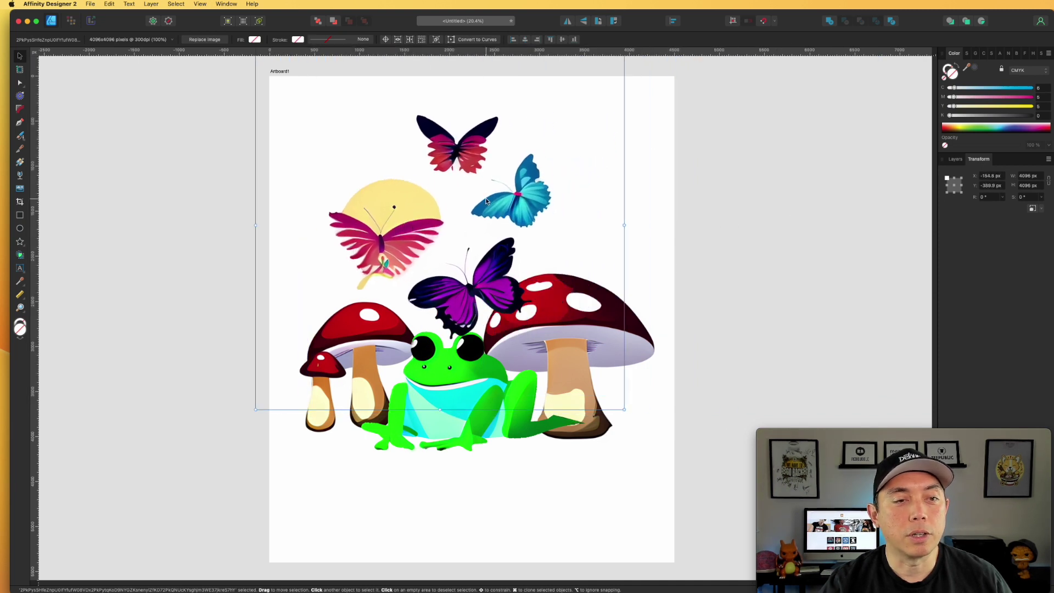
{"action": "left_click_drag", "start_coordinate": [493, 206], "coordinate": [904, 203]}
{"action": "left_click", "coordinate": [425, 158]}
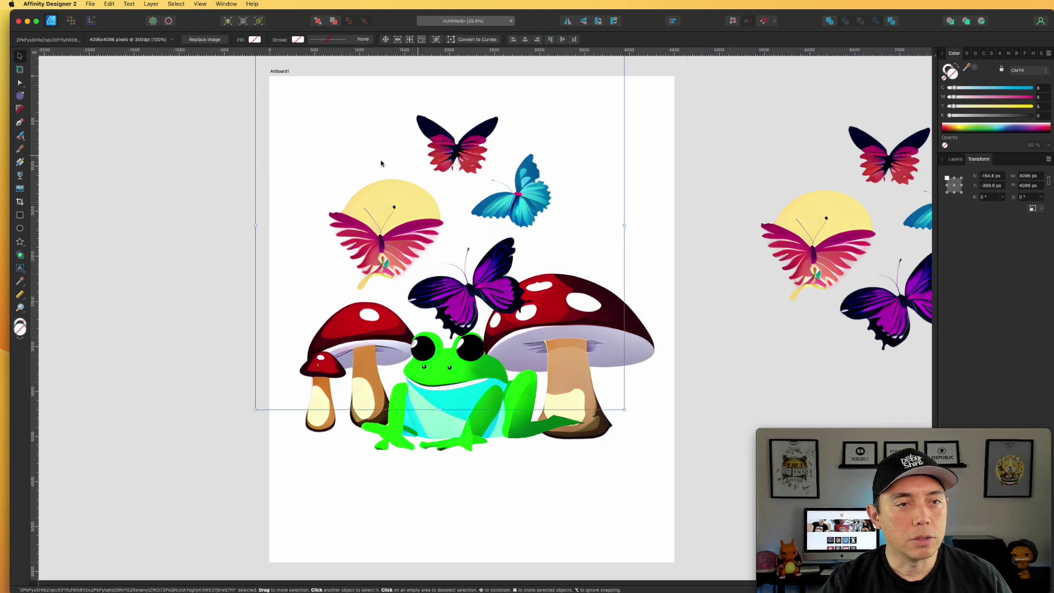
Crop the butterflies image on the artboard down to the area around the purple butterfly
{"action": "left_click", "coordinate": [20, 202]}
{"action": "left_click_drag", "start_coordinate": [253, 411], "coordinate": [469, 232]}
{"action": "scroll", "coordinate": [592, 199], "scroll_direction": "up", "scroll_amount": 3}
{"action": "left_click_drag", "start_coordinate": [547, 72], "coordinate": [552, 185]}
{"action": "left_click_drag", "start_coordinate": [468, 225], "coordinate": [469, 226]}
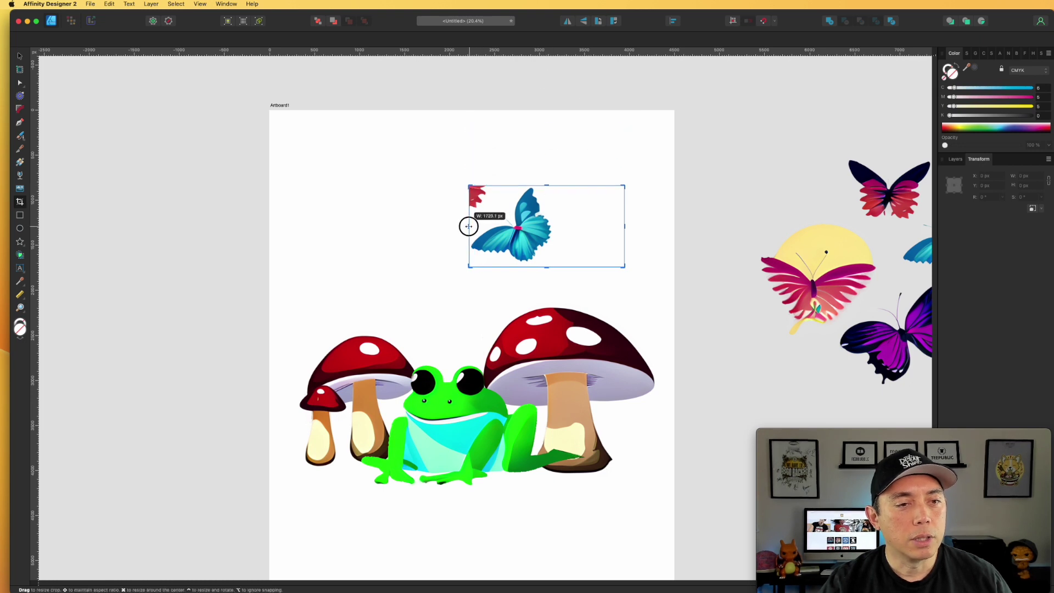
{"action": "left_click_drag", "start_coordinate": [547, 266], "coordinate": [480, 373]}
{"action": "key", "text": "Return"}
Move the purple butterfly above the mushrooms and extend its crop downward to include the full lower wing
{"action": "left_click", "coordinate": [490, 310]}
{"action": "left_click_drag", "start_coordinate": [490, 311], "coordinate": [520, 184]}
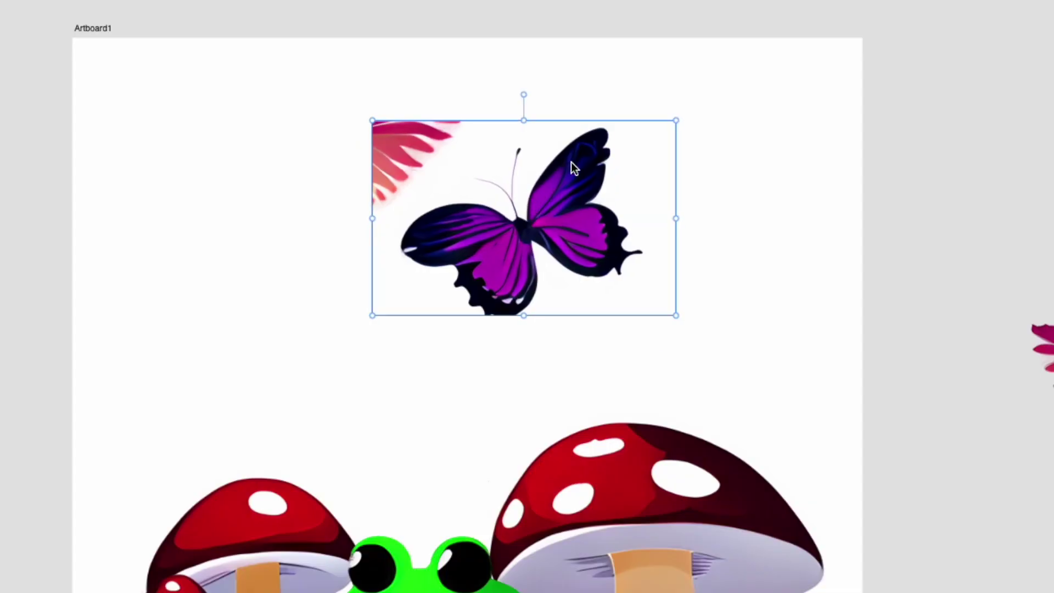
{"action": "mouse_move", "coordinate": [527, 323]}
{"action": "left_mouse_down"}
{"action": "mouse_move", "coordinate": [523, 341]}
{"action": "mouse_move", "coordinate": [529, 318]}
{"action": "left_mouse_up"}
{"action": "double_click", "coordinate": [530, 204]}
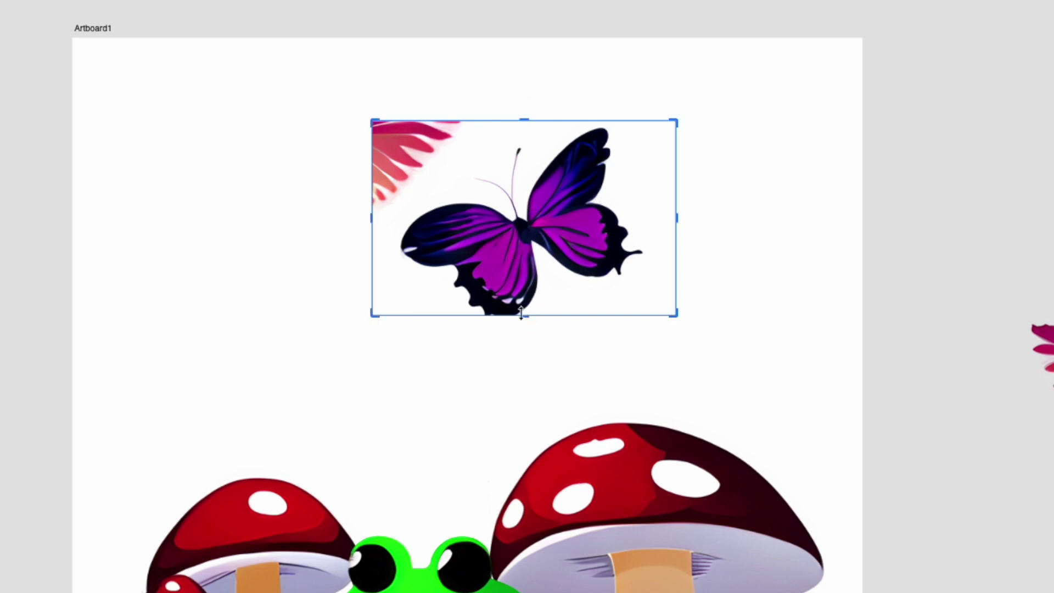
{"action": "left_click_drag", "start_coordinate": [523, 316], "coordinate": [524, 353]}
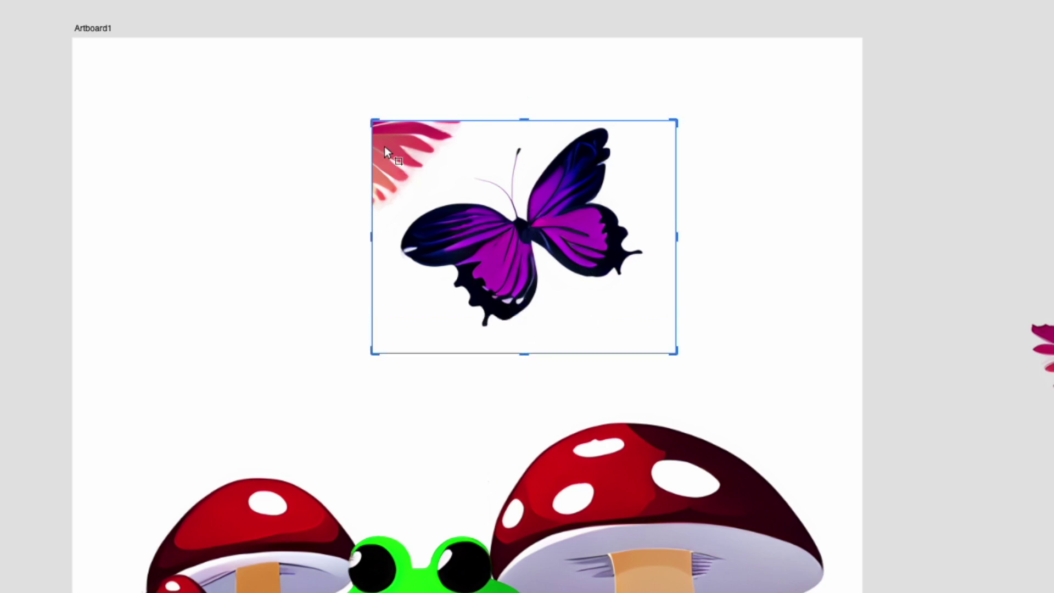
{"action": "left_click", "coordinate": [617, 49]}
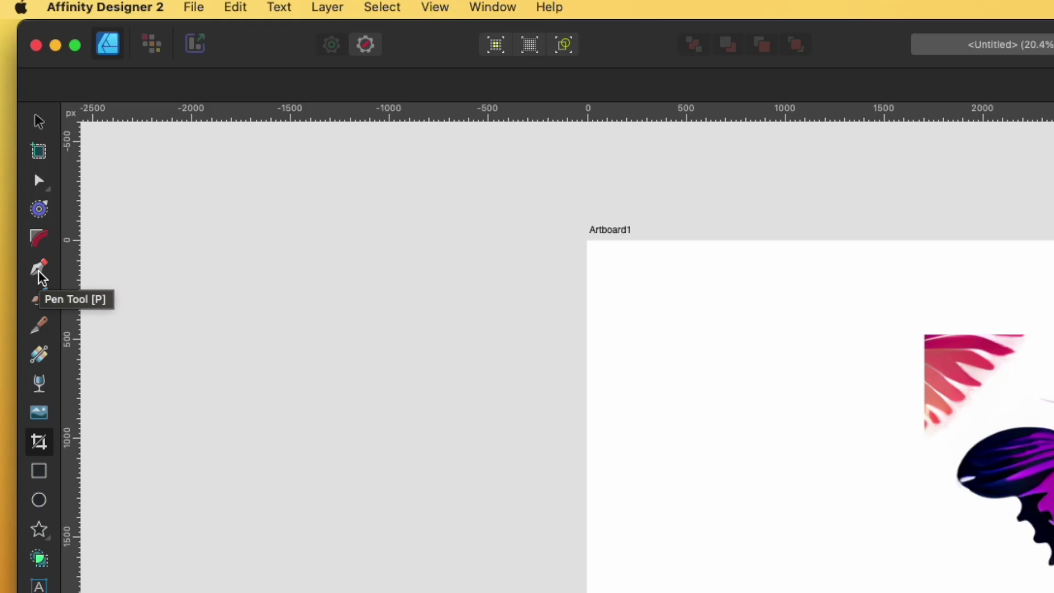
Draw a closed Pen outline around the purple butterfly, about 1731 by 1448 px, excluding the pink wing fragment
{"action": "left_click", "coordinate": [39, 271]}
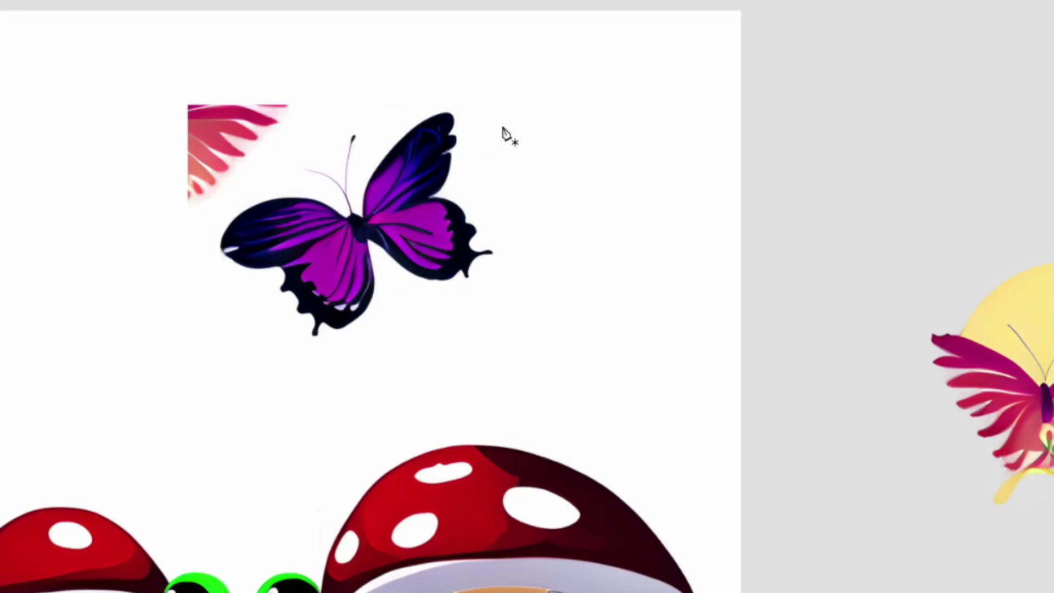
{"action": "left_click", "coordinate": [502, 125]}
{"action": "left_click_drag", "start_coordinate": [417, 94], "coordinate": [308, 133]}
{"action": "left_click", "coordinate": [246, 184]}
{"action": "left_click_drag", "start_coordinate": [186, 267], "coordinate": [203, 298]}
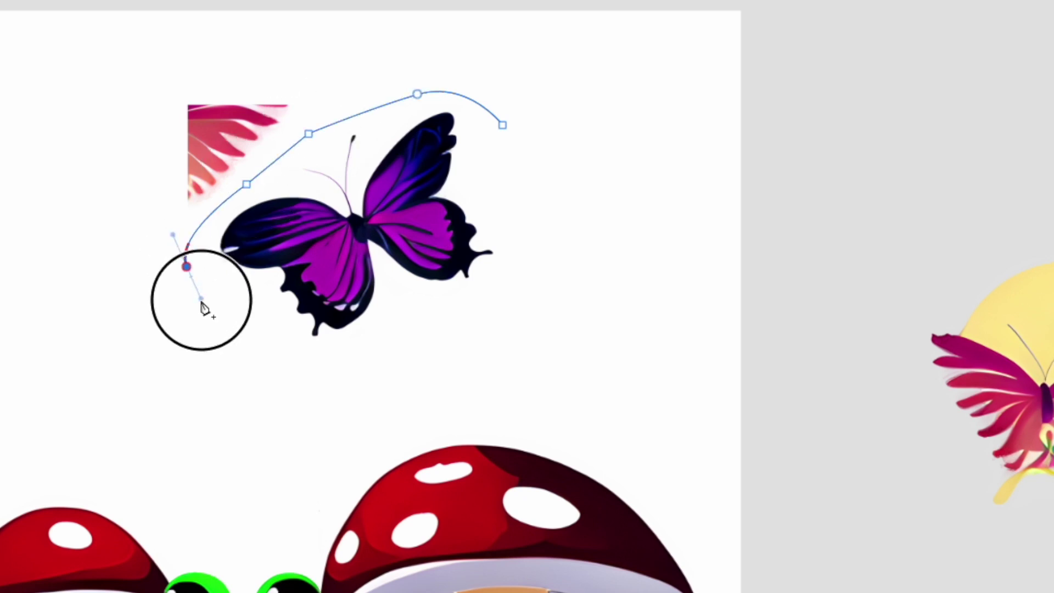
{"action": "left_click", "coordinate": [271, 351]}
{"action": "left_click_drag", "start_coordinate": [339, 376], "coordinate": [357, 374]}
{"action": "left_click_drag", "start_coordinate": [414, 331], "coordinate": [433, 321]}
{"action": "left_click", "coordinate": [486, 296]}
{"action": "left_click", "coordinate": [527, 244]}
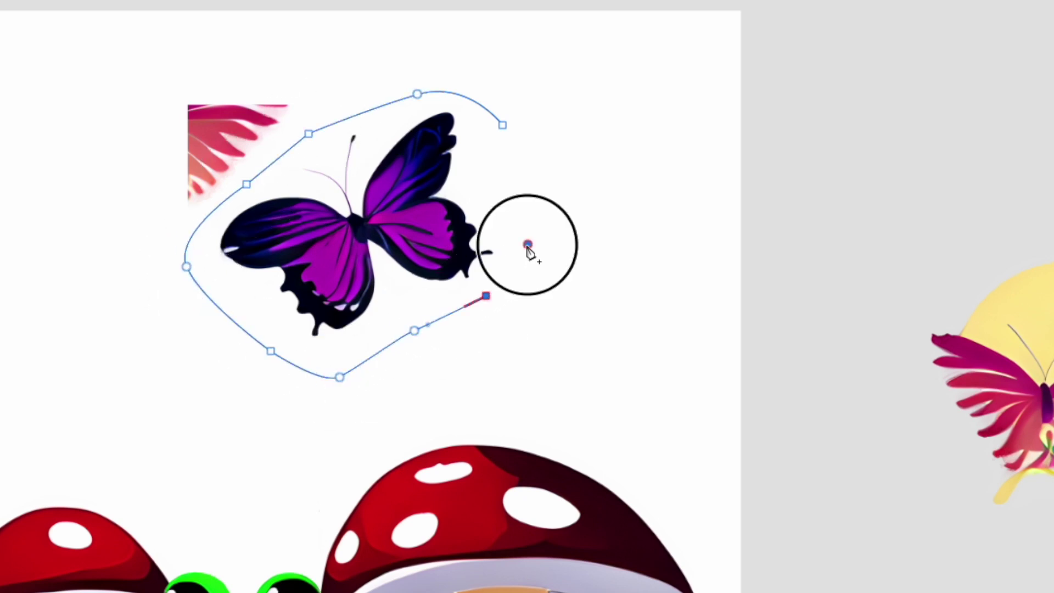
{"action": "left_click", "coordinate": [506, 127]}
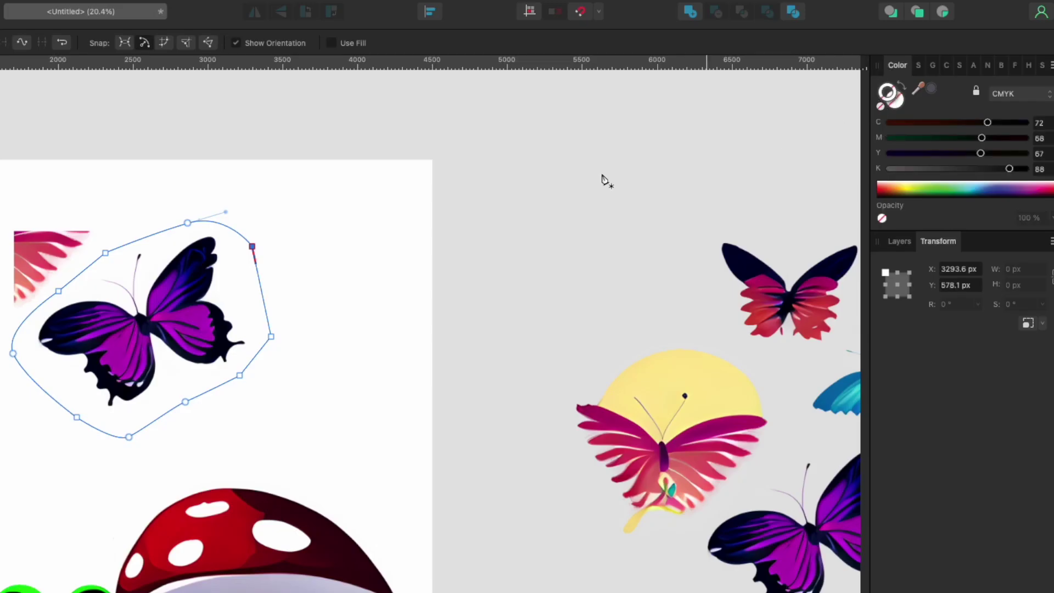
Clip the purple butterfly image inside the drawn outline curve by nesting its layer in the curve's layer
{"action": "key", "text": "v"}
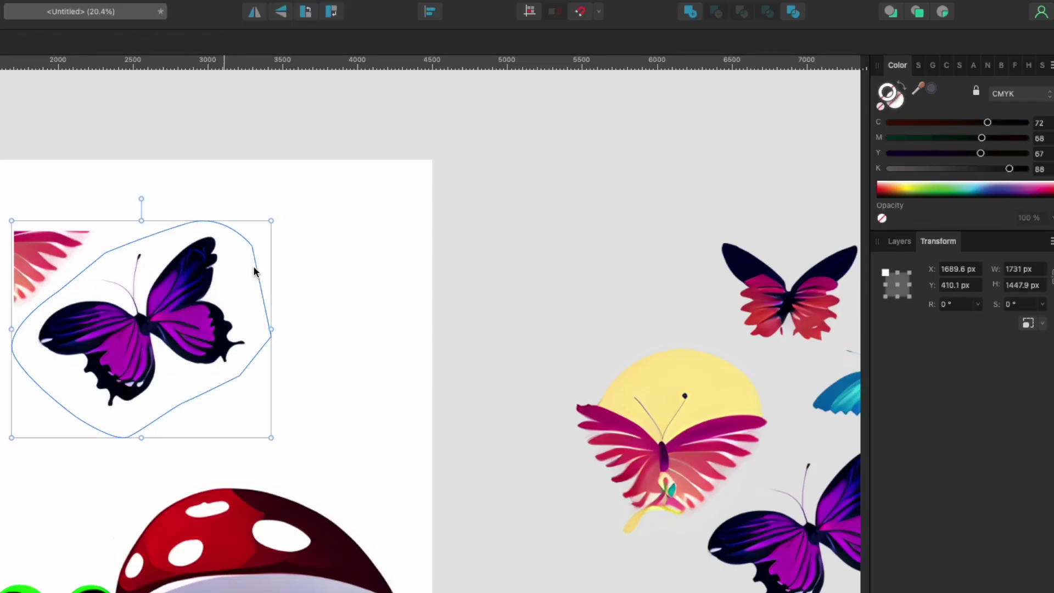
{"action": "left_click", "coordinate": [900, 242]}
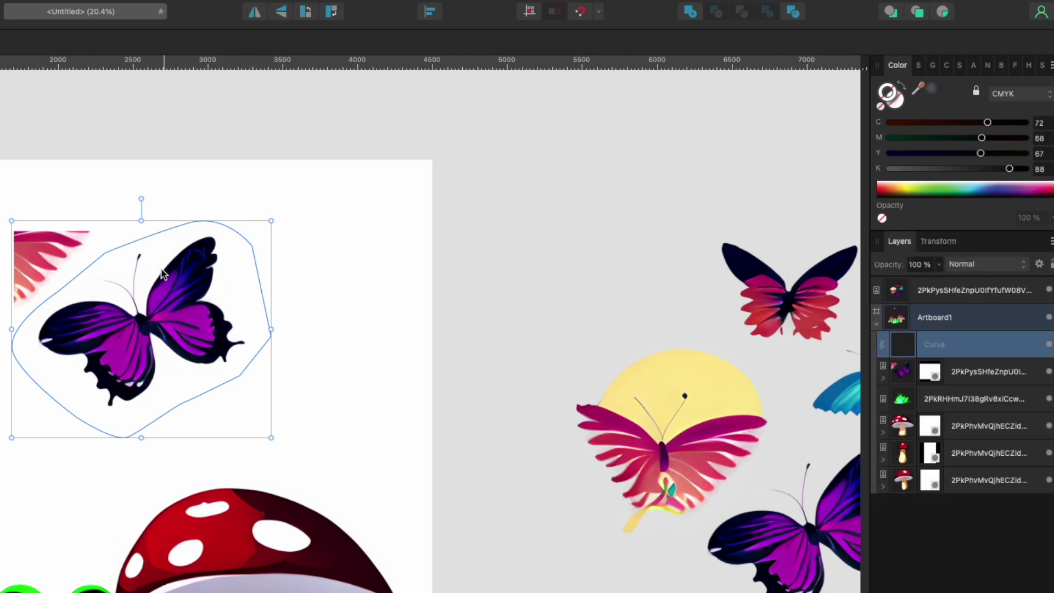
{"action": "left_click", "coordinate": [54, 240], "text": "shift"}
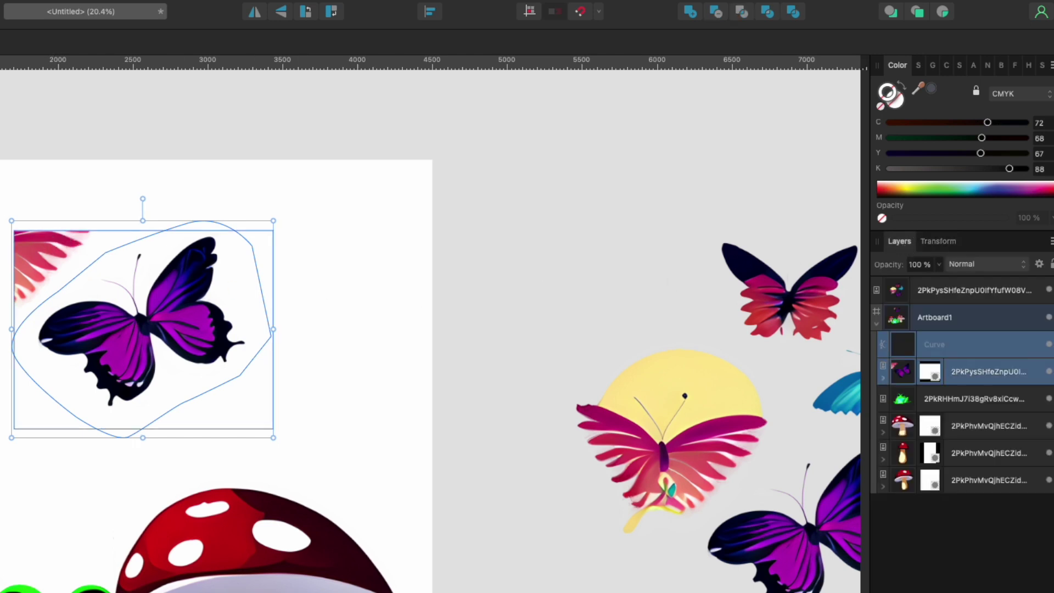
{"action": "left_click", "coordinate": [367, 145]}
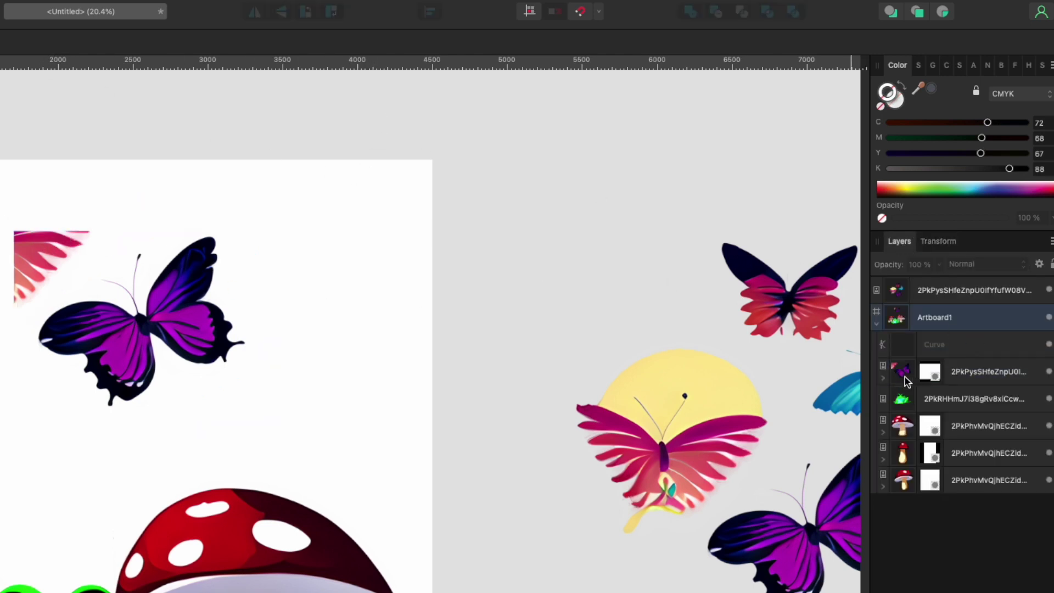
{"action": "left_click", "coordinate": [906, 379]}
{"action": "left_click", "coordinate": [955, 346]}
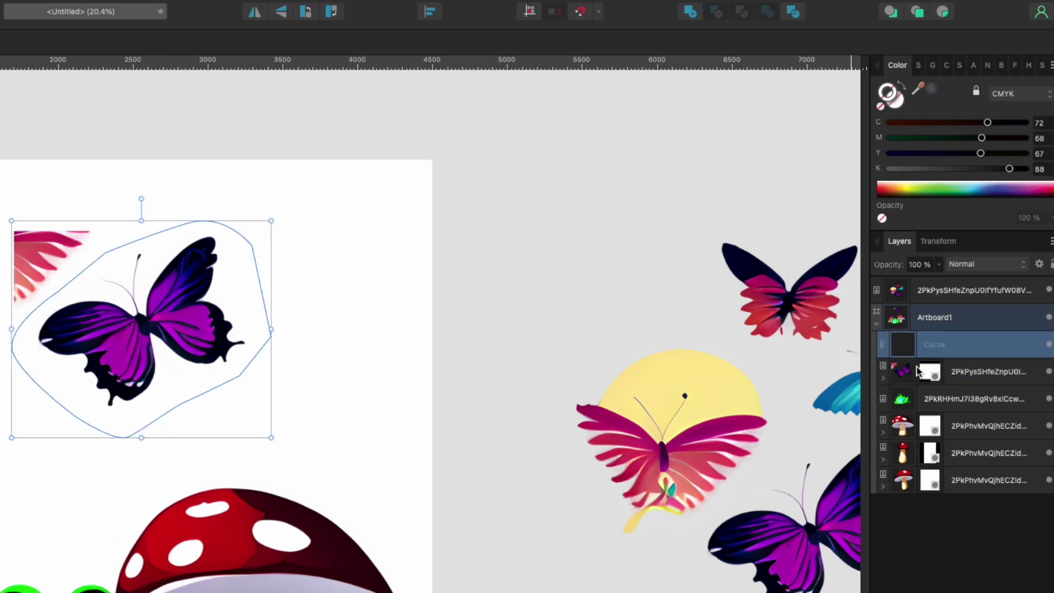
{"action": "left_click_drag", "start_coordinate": [910, 380], "coordinate": [889, 350]}
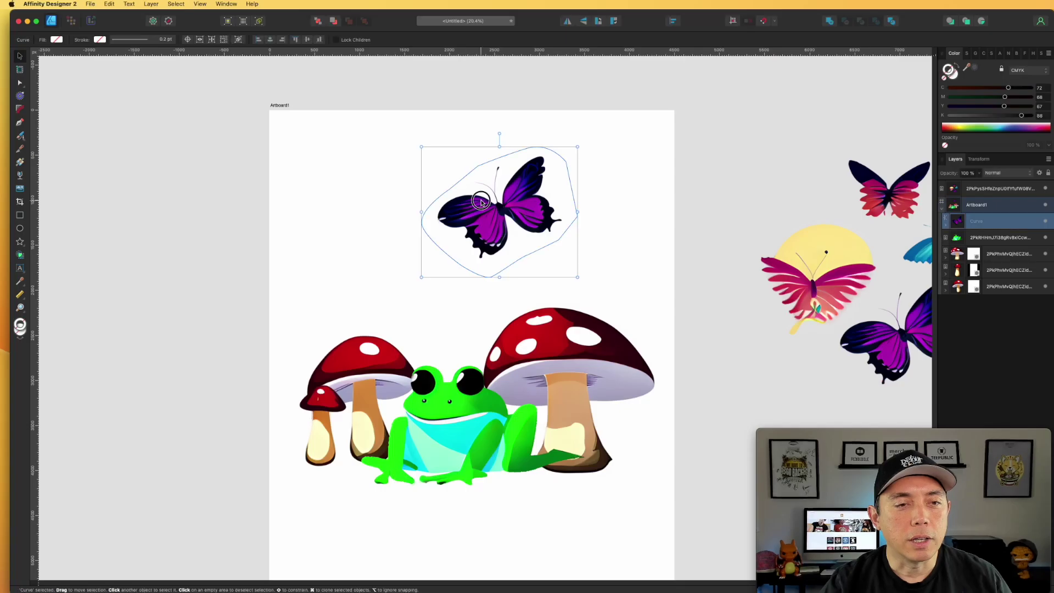
Place the clipped purple butterfly on top of the large spotted mushroom's cap and deselect it
{"action": "left_click_drag", "start_coordinate": [113, 321], "coordinate": [221, 413]}
{"action": "left_click_drag", "start_coordinate": [547, 263], "coordinate": [559, 260]}
{"action": "left_click", "coordinate": [391, 179]}
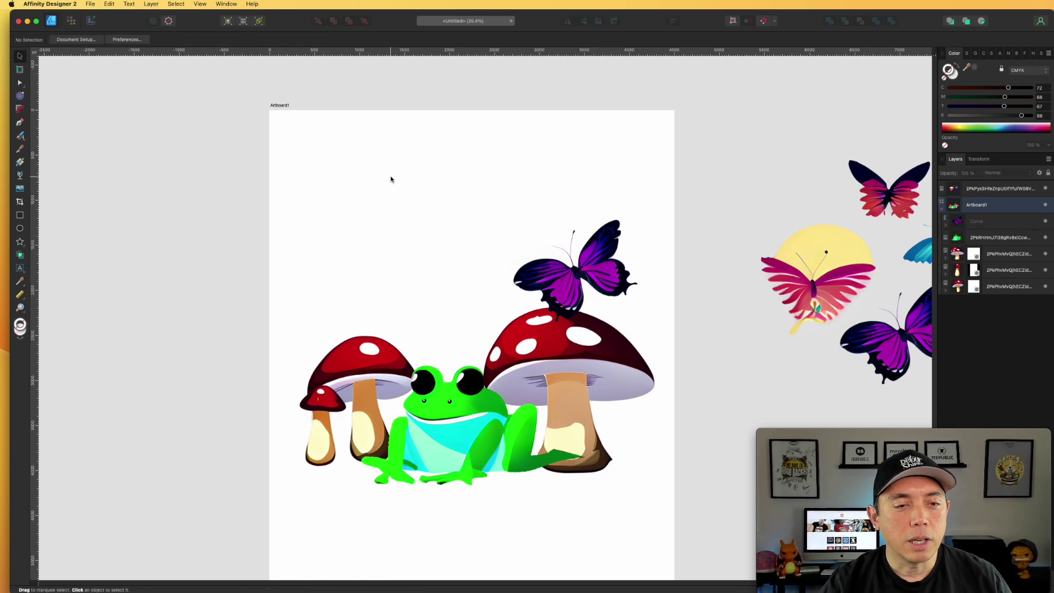
Move the butterflies image onto the artboard's upper half and draw a closed Pen outline around the blue butterfly
{"action": "left_click_drag", "start_coordinate": [832, 279], "coordinate": [349, 210]}
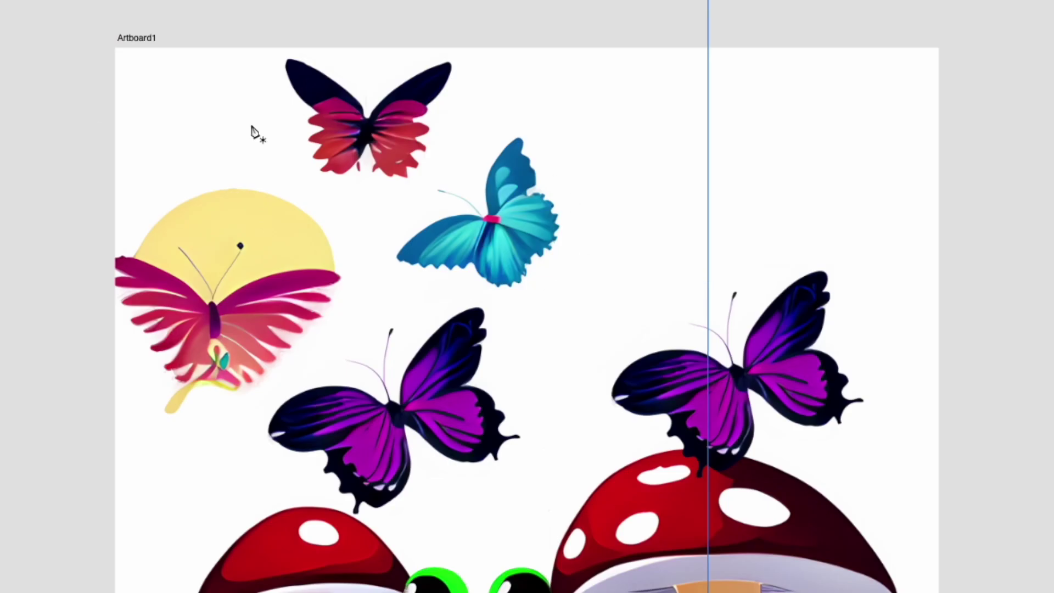
{"action": "left_click", "coordinate": [549, 127]}
{"action": "left_click_drag", "start_coordinate": [465, 144], "coordinate": [451, 168]}
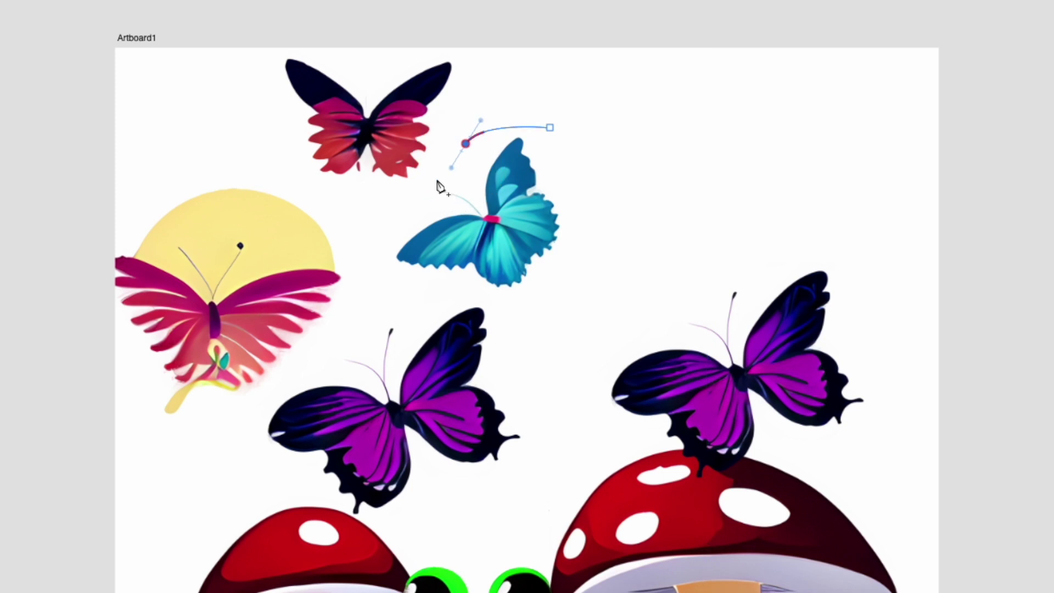
{"action": "left_click_drag", "start_coordinate": [382, 235], "coordinate": [423, 282]}
{"action": "left_click_drag", "start_coordinate": [489, 296], "coordinate": [512, 310]}
{"action": "left_click_drag", "start_coordinate": [588, 271], "coordinate": [599, 233]}
{"action": "left_click", "coordinate": [571, 181]}
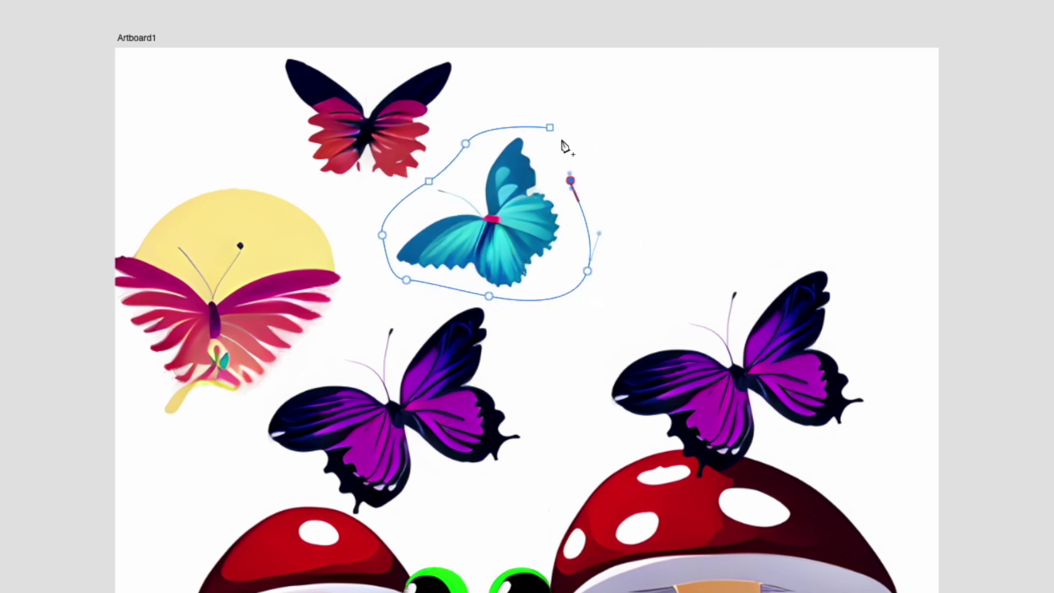
{"action": "left_click", "coordinate": [550, 127]}
{"action": "key", "text": "v"}
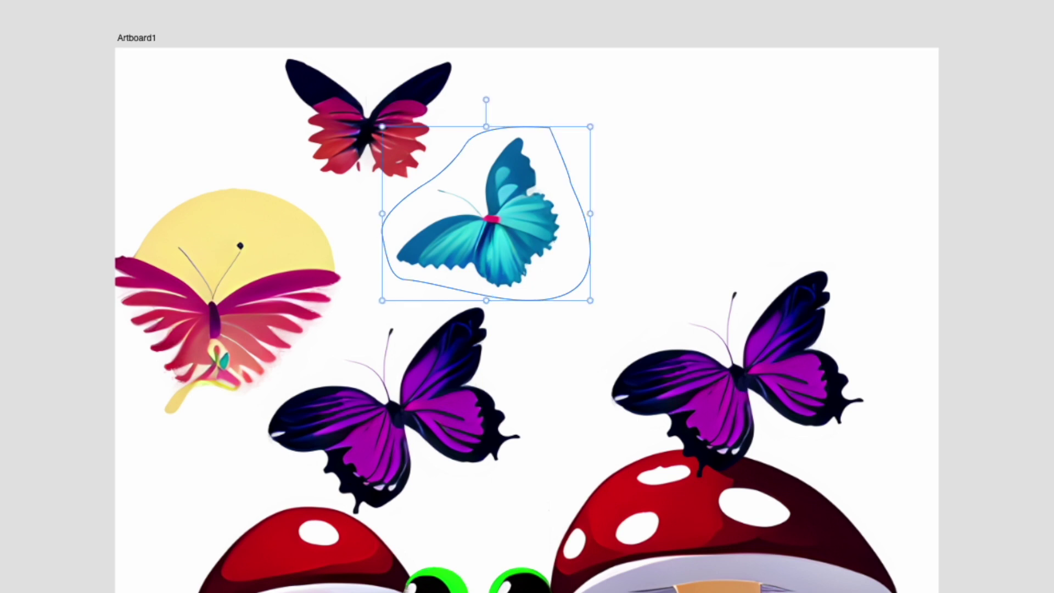
Clip the butterflies image inside the blue butterfly's outline by nesting its layer in the curve's layer, then deselect it
{"action": "left_click", "coordinate": [330, 103], "text": "shift"}
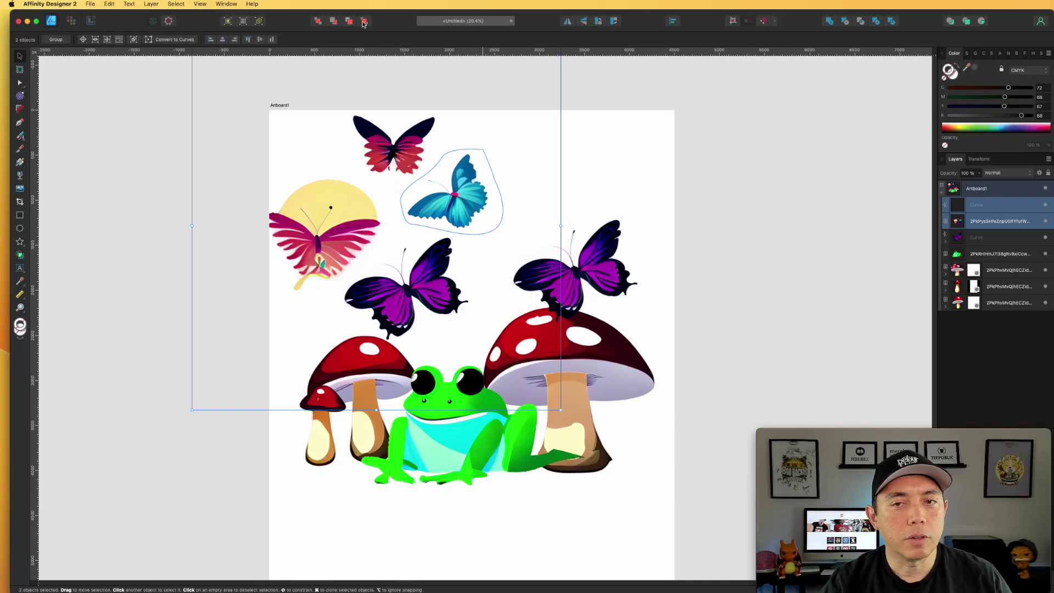
{"action": "left_click", "coordinate": [800, 170]}
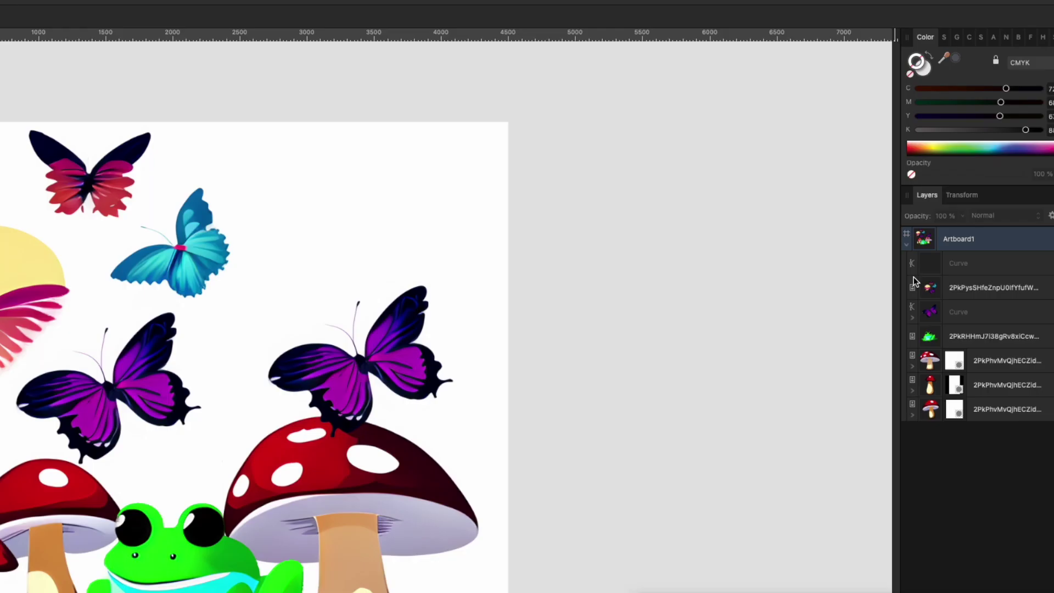
{"action": "left_click", "coordinate": [958, 222]}
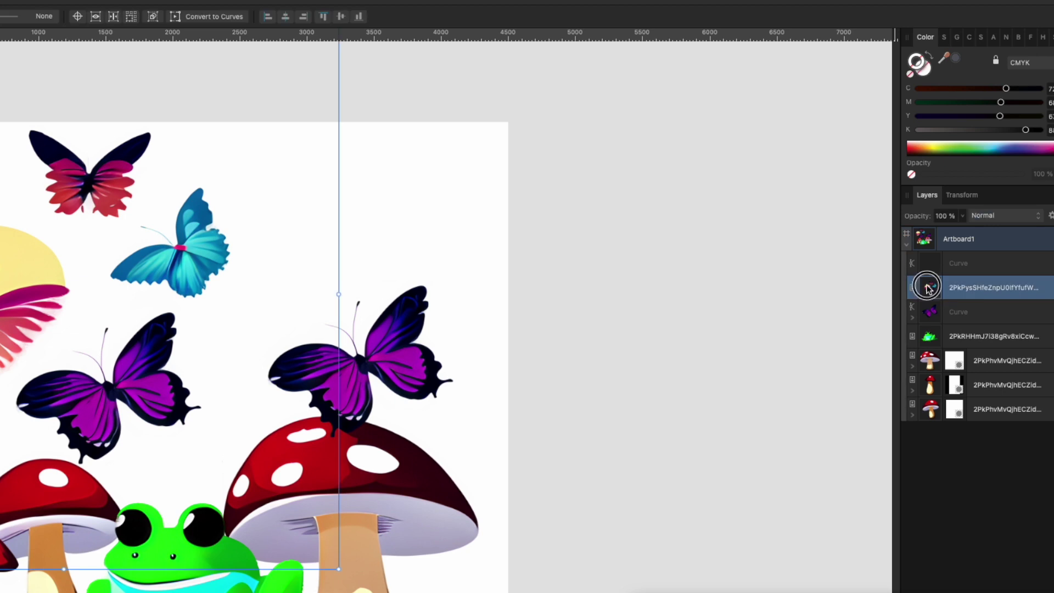
{"action": "left_click_drag", "start_coordinate": [927, 288], "coordinate": [913, 264]}
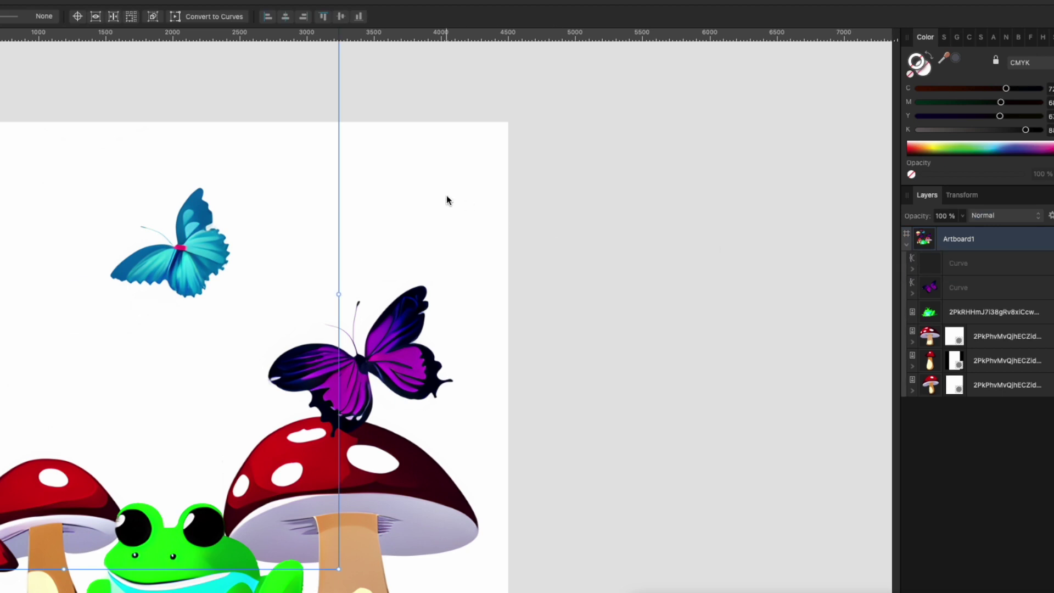
{"action": "left_click", "coordinate": [447, 200]}
Rotate the blue butterfly clockwise and place it on top of the medium-sized mushroom's cap beside the frog
{"action": "left_click", "coordinate": [173, 258]}
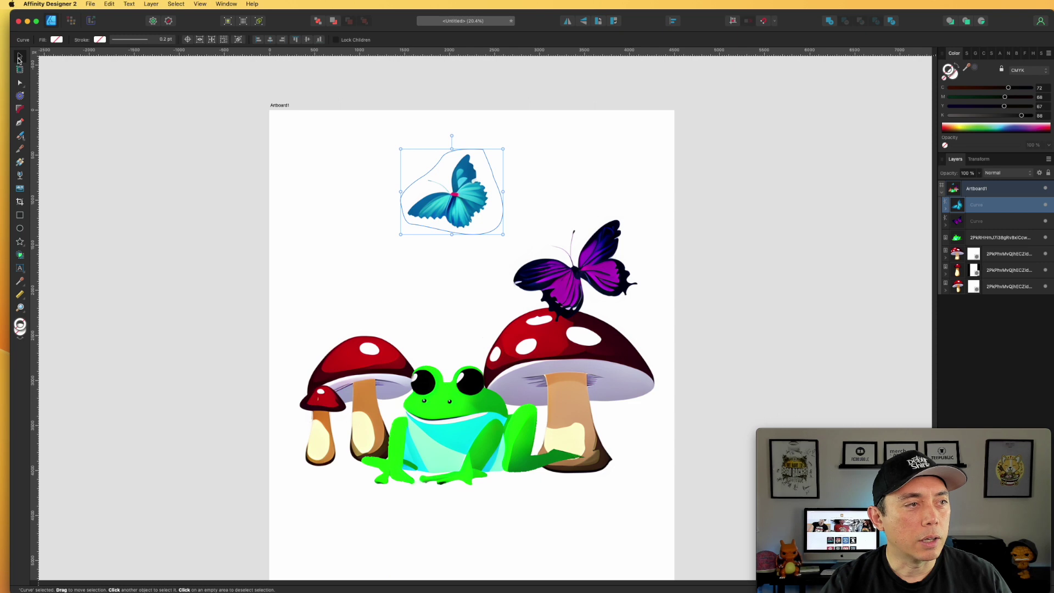
{"action": "left_click_drag", "start_coordinate": [505, 248], "coordinate": [400, 280]}
{"action": "left_click_drag", "start_coordinate": [451, 204], "coordinate": [381, 313]}
{"action": "left_click", "coordinate": [280, 212]}
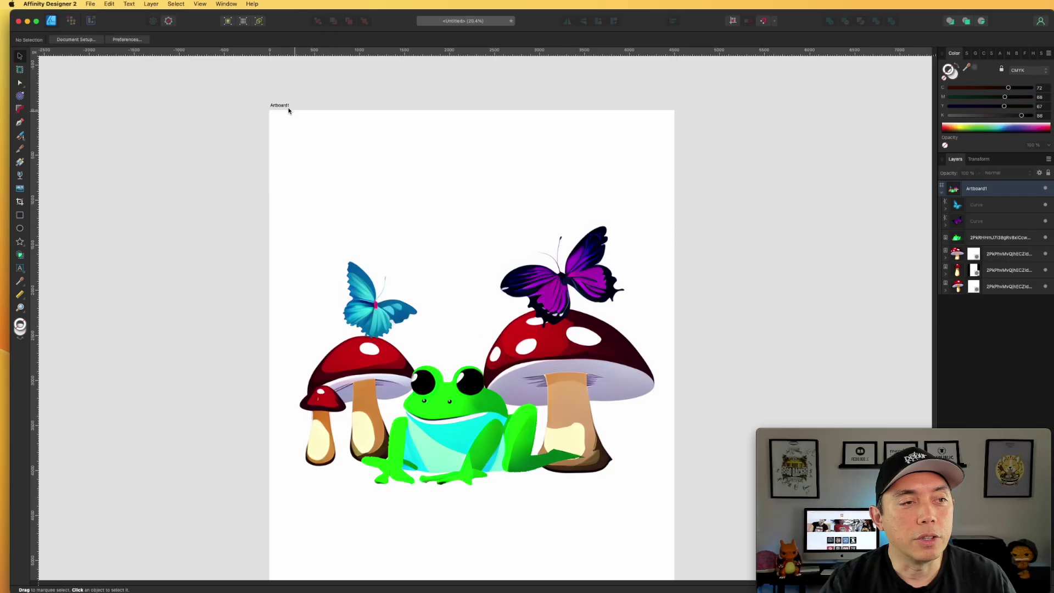
Fill the artboard background with light blue, CMYK 24, 0, 0, 0, and deselect it
{"action": "left_click", "coordinate": [154, 27]}
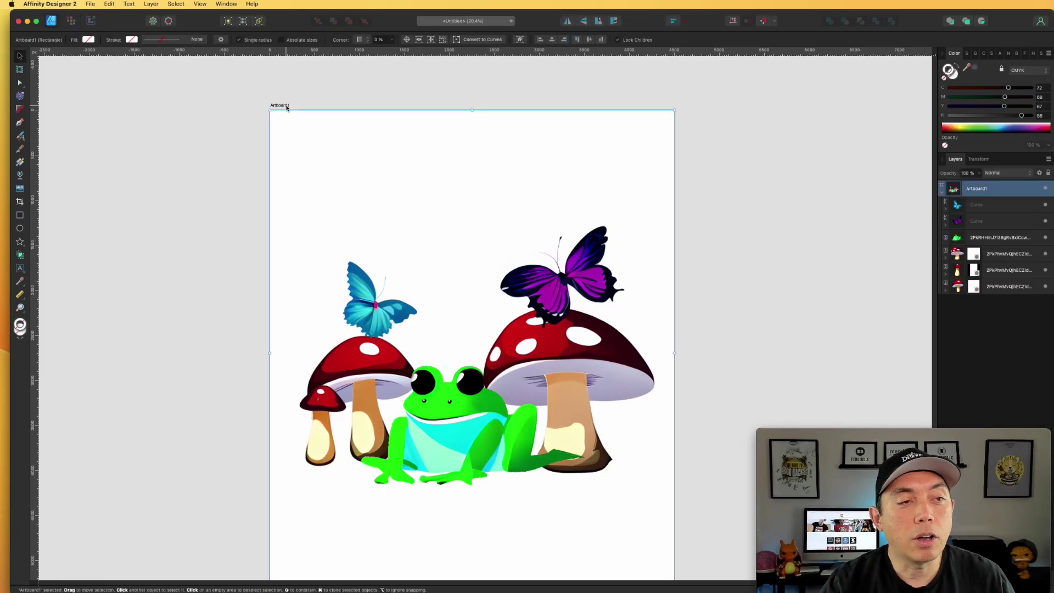
{"action": "left_click", "coordinate": [977, 68]}
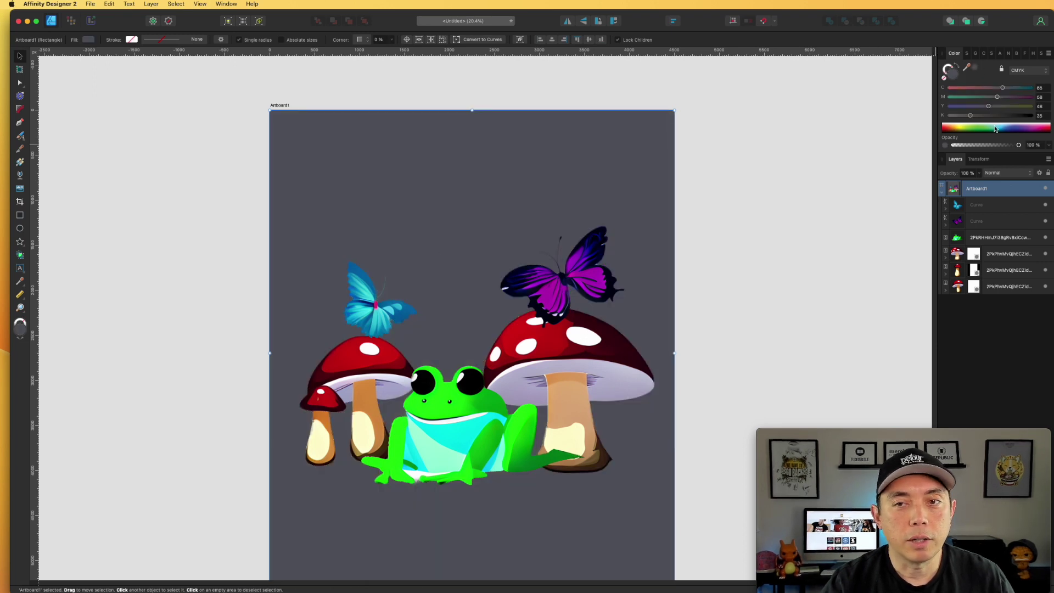
{"action": "left_click_drag", "start_coordinate": [971, 116], "coordinate": [963, 91]}
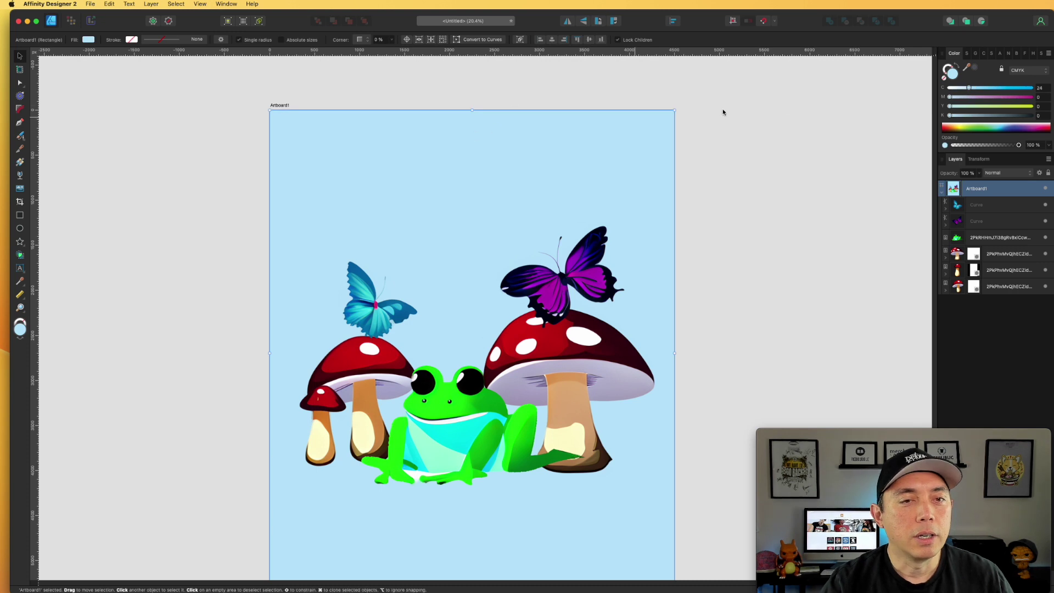
{"action": "left_click", "coordinate": [742, 149]}
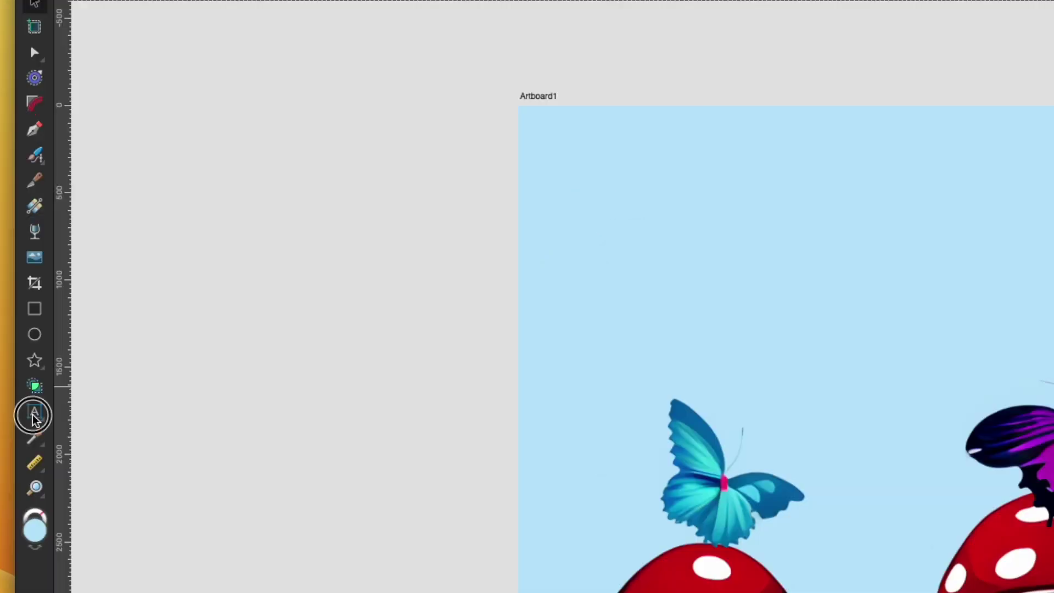
Add the artistic text "Be Wild" above the butterflies and enlarge it to 233.9 pt
{"action": "left_click", "coordinate": [20, 268]}
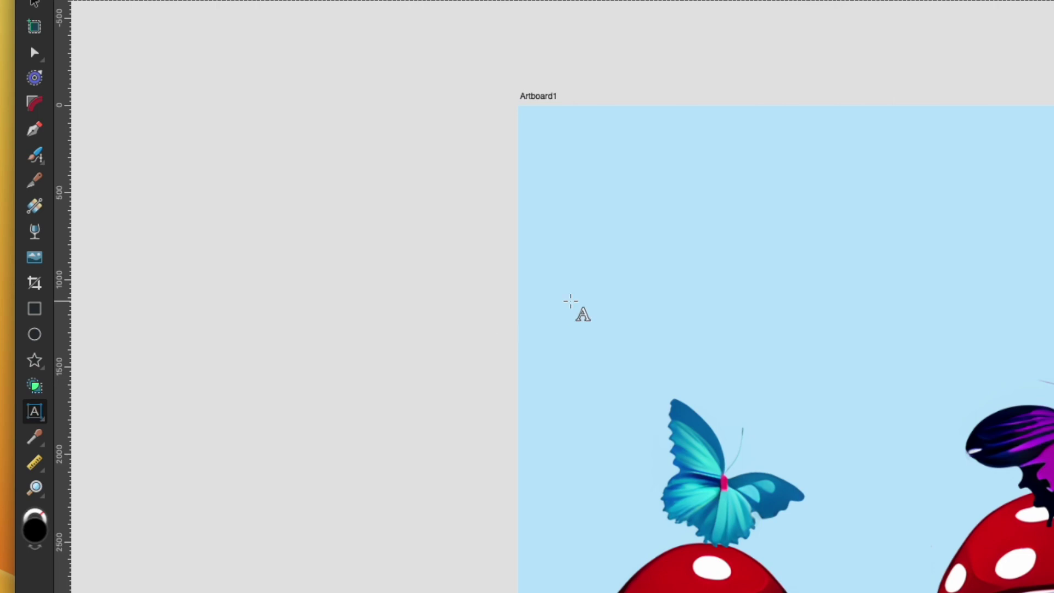
{"action": "left_click", "coordinate": [623, 239]}
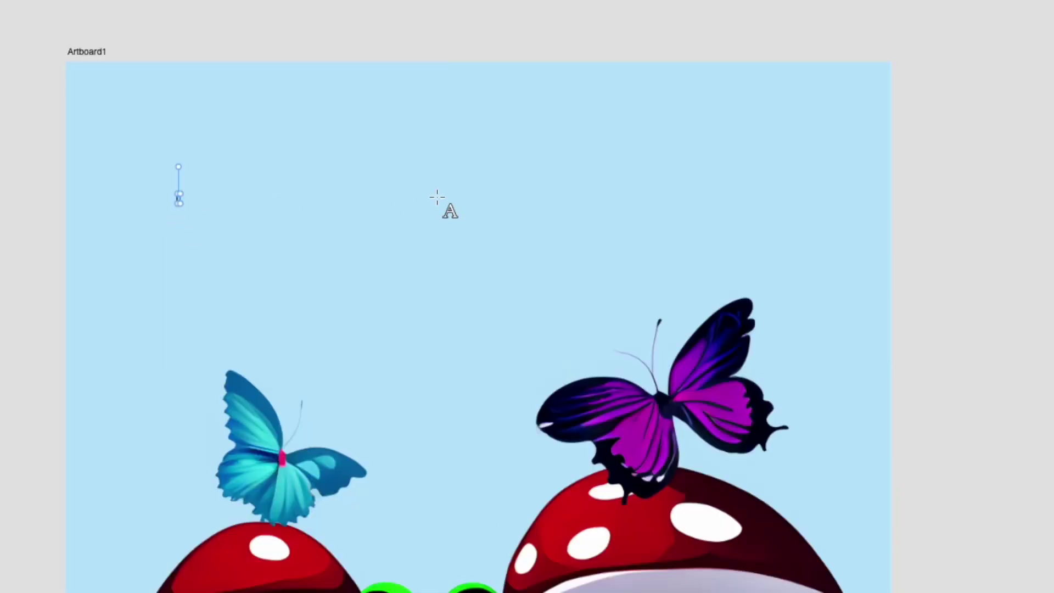
{"action": "type", "text": "Ba"}
{"action": "left_click_drag", "start_coordinate": [210, 202], "coordinate": [720, 317]}
Set the "Be Wild" text in the Sugar Peachy font with the Black weight
{"action": "triple_click", "coordinate": [465, 250]}
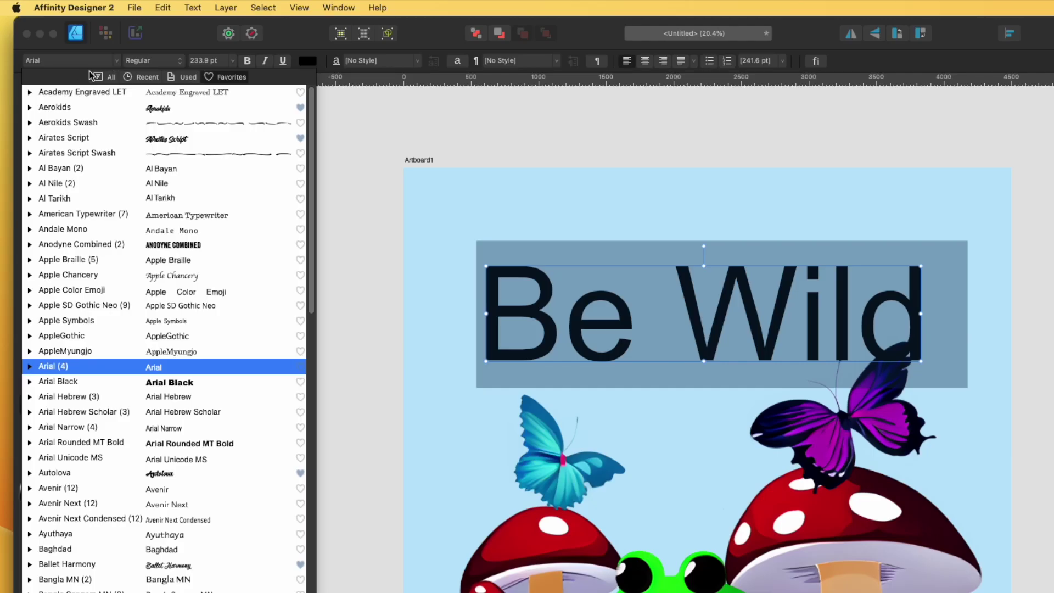
{"action": "type", "text": "Sugar Peachy"}
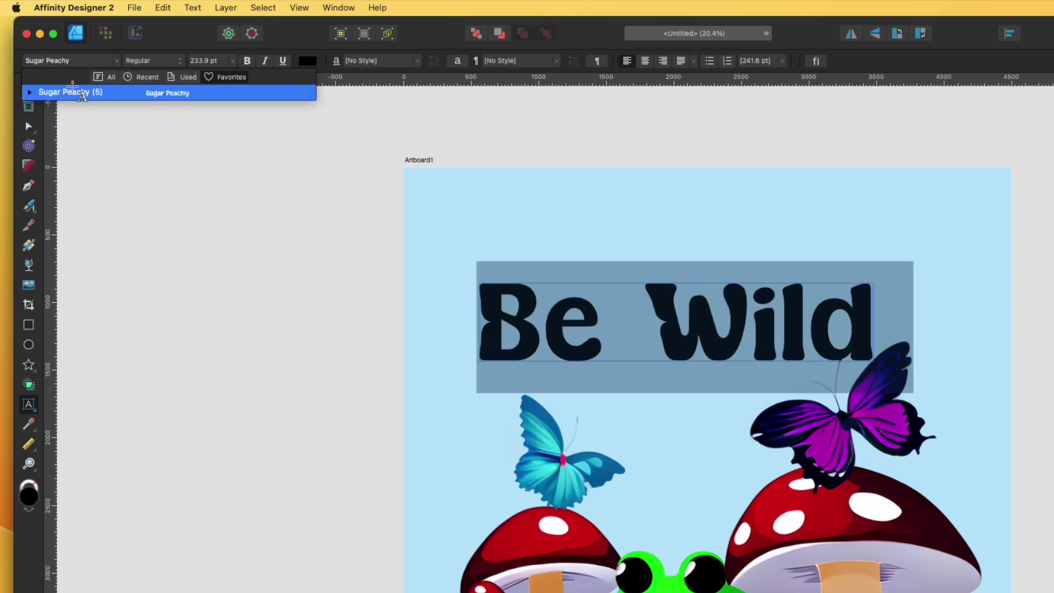
{"action": "left_click", "coordinate": [71, 92]}
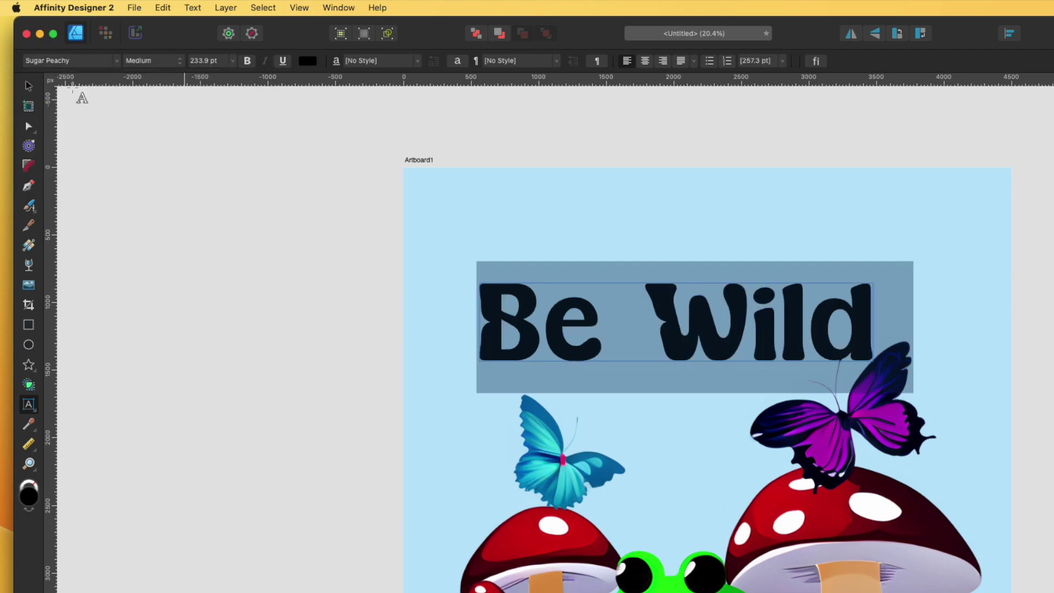
{"action": "left_click", "coordinate": [173, 63]}
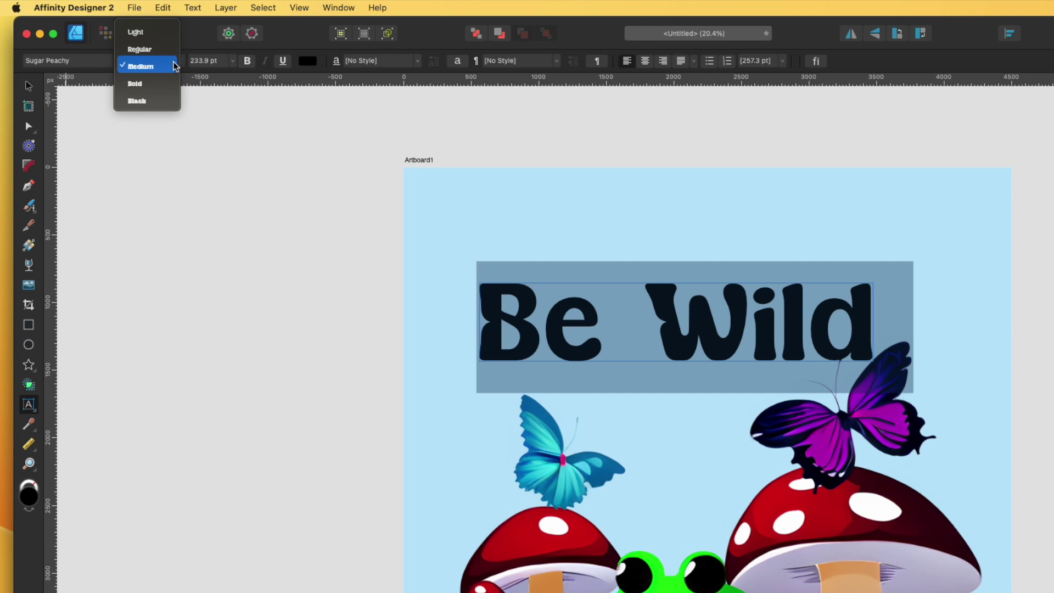
{"action": "left_click", "coordinate": [149, 101]}
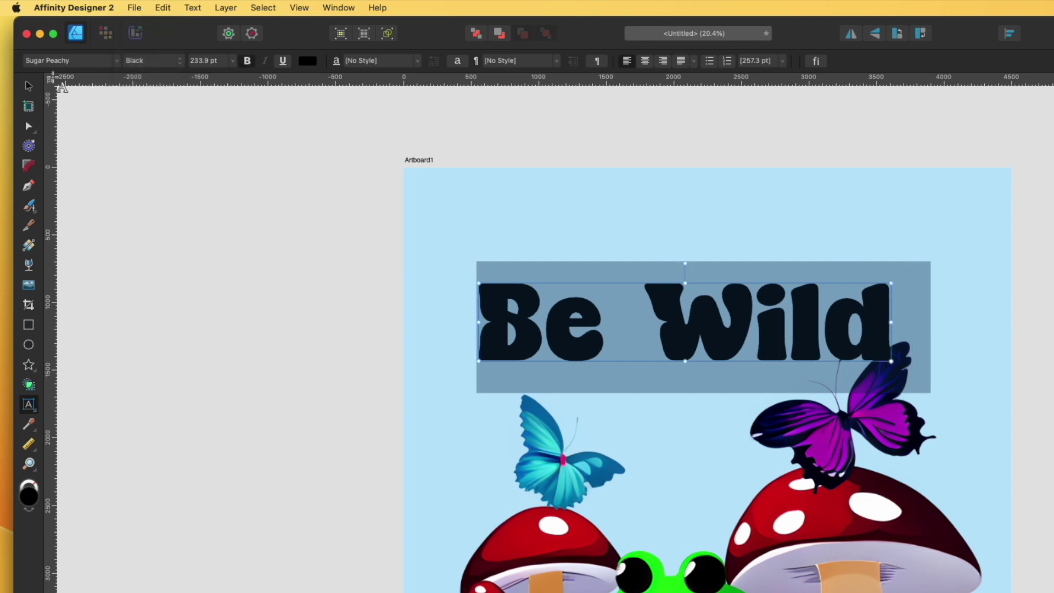
Enlarge the "Be Wild" text and centre it across the artboard just above the purple butterfly
{"action": "key", "text": "Escape"}
{"action": "left_click_drag", "start_coordinate": [892, 283], "coordinate": [979, 251]}
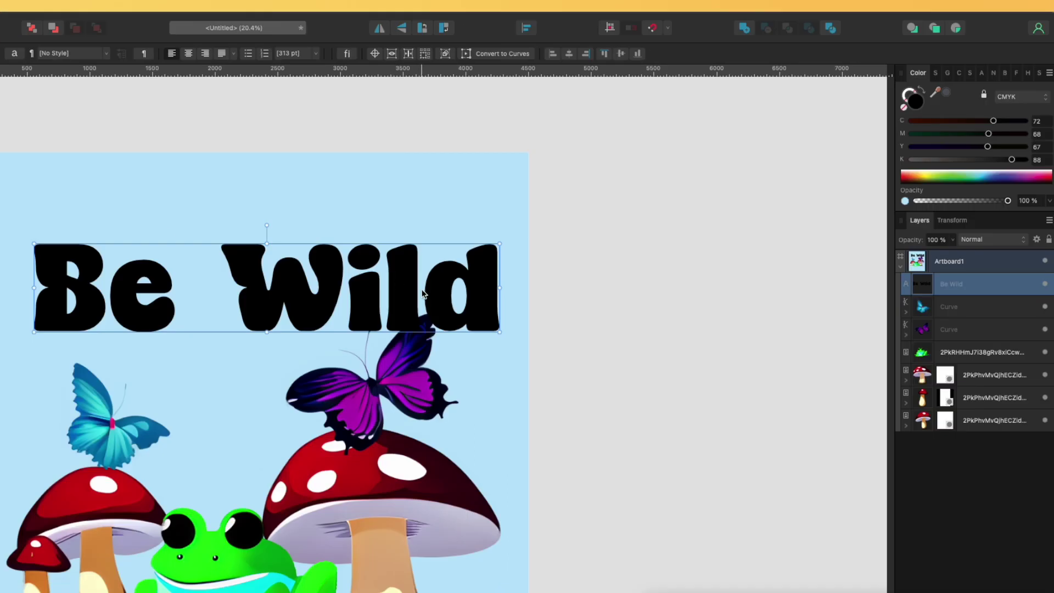
{"action": "left_click_drag", "start_coordinate": [422, 294], "coordinate": [362, 280]}
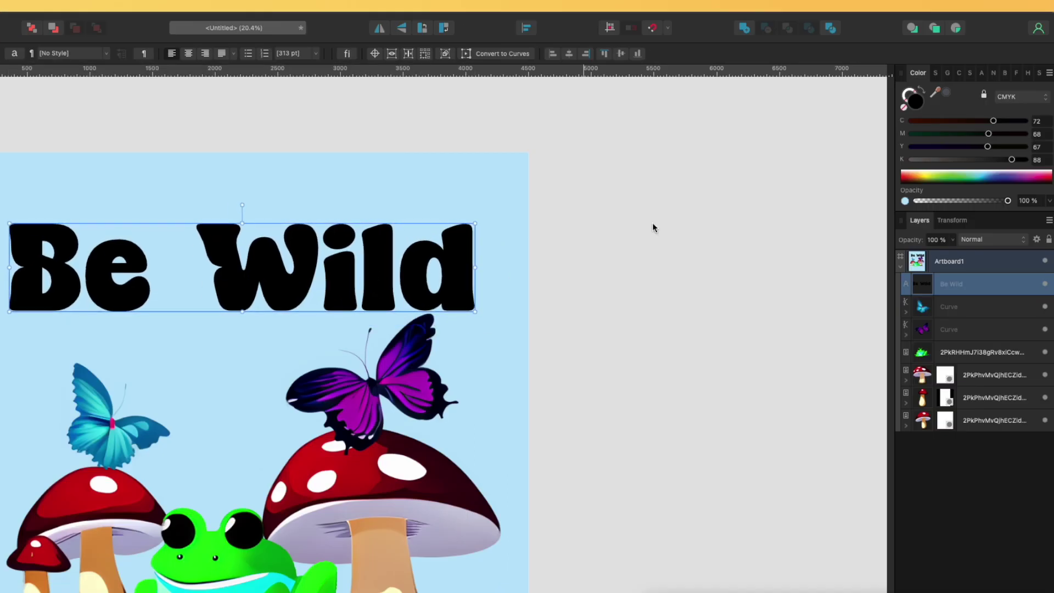
Change the "Be Wild" text fill to near-white, CMYK 1, 0, 0, 0
{"action": "left_click", "coordinate": [914, 159]}
{"action": "left_click", "coordinate": [914, 147]}
{"action": "left_click", "coordinate": [914, 134]}
{"action": "left_click", "coordinate": [914, 121]}
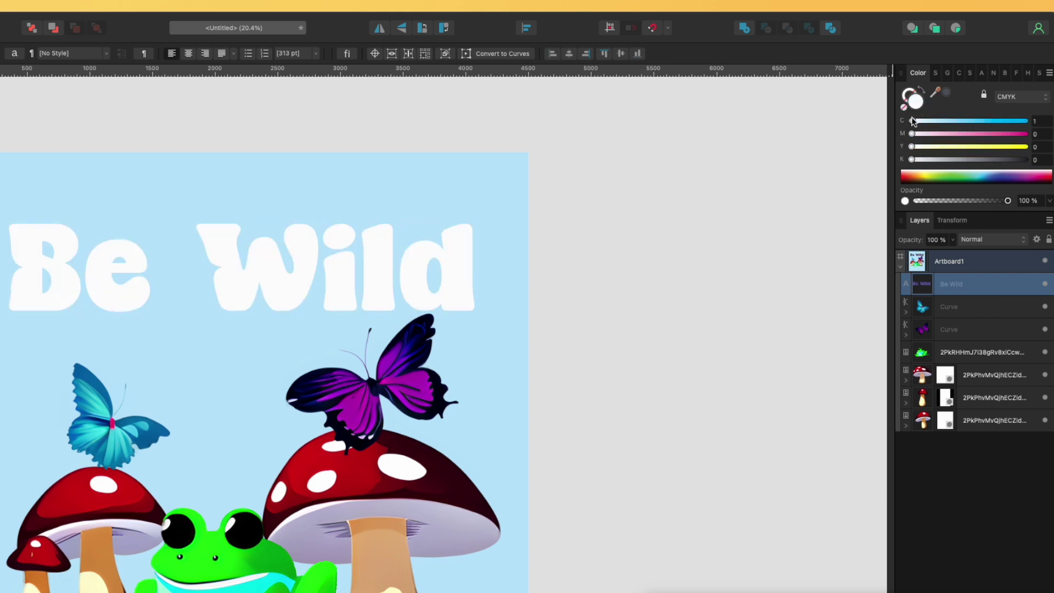
{"action": "left_click", "coordinate": [627, 223]}
Give the "Be Wild" text a black stroke with all CMYK values at 100 and a width of 3.5 pt
{"action": "left_click", "coordinate": [378, 275]}
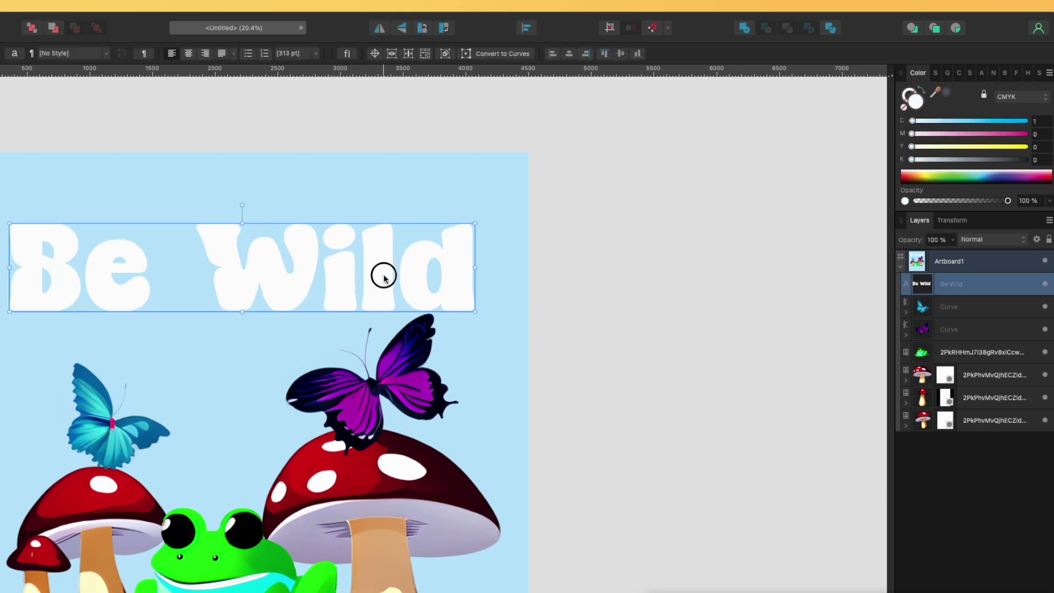
{"action": "left_click", "coordinate": [913, 95]}
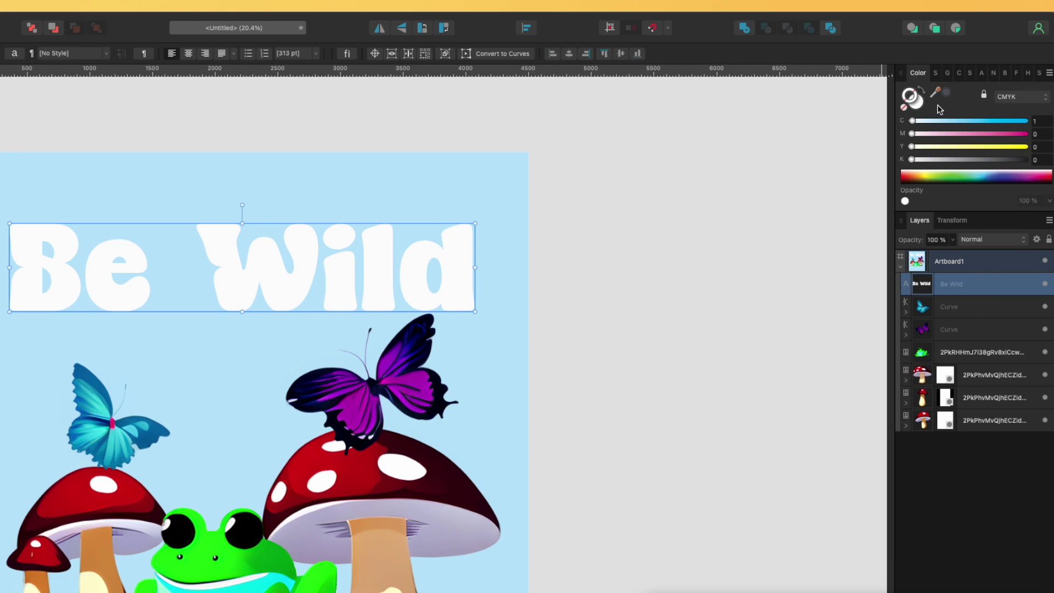
{"action": "left_click", "coordinate": [1024, 159]}
{"action": "left_click", "coordinate": [1025, 146]}
{"action": "left_click", "coordinate": [1025, 133]}
{"action": "left_click", "coordinate": [1026, 120]}
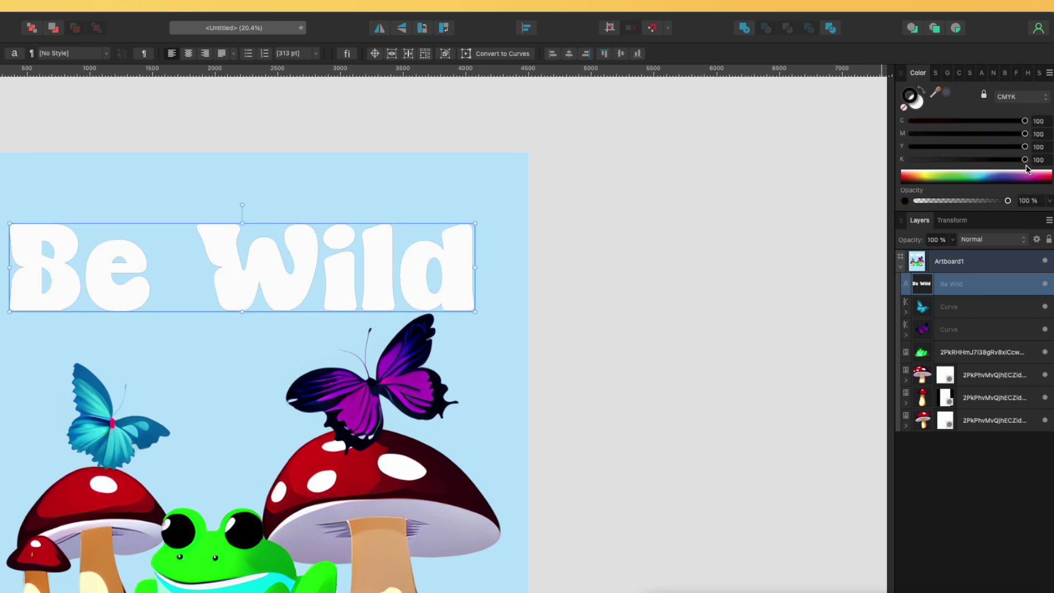
{"action": "left_click", "coordinate": [936, 73]}
{"action": "left_click_drag", "start_coordinate": [930, 110], "coordinate": [949, 110]}
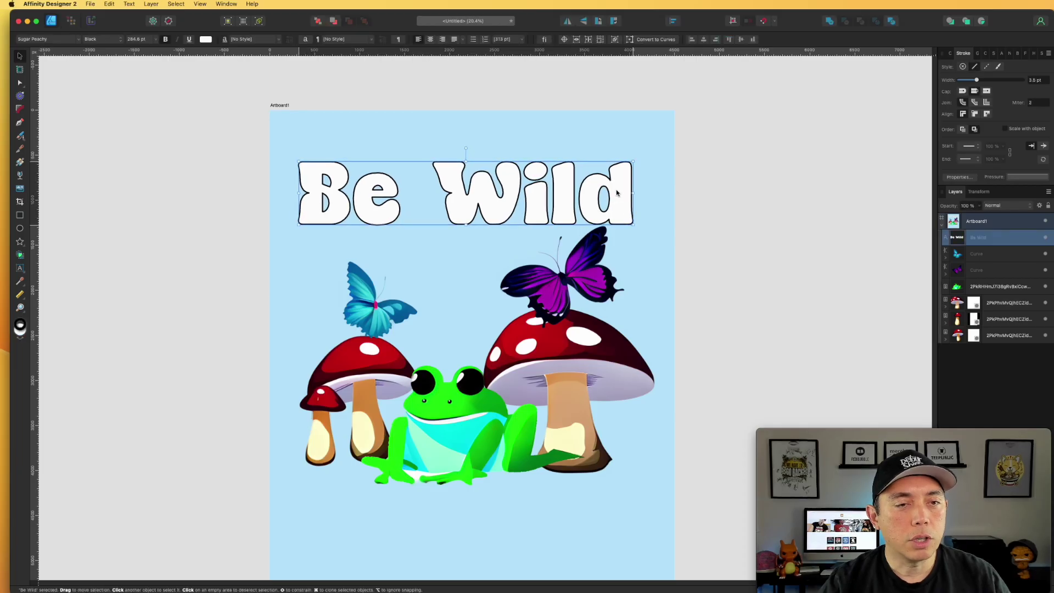
Replace the "e" in "Be" with the Sugar Peachy alternate glyph whose tail curls upward
{"action": "key", "text": "t"}
{"action": "left_click_drag", "start_coordinate": [636, 181], "coordinate": [364, 193]}
{"action": "left_click", "coordinate": [405, 192]}
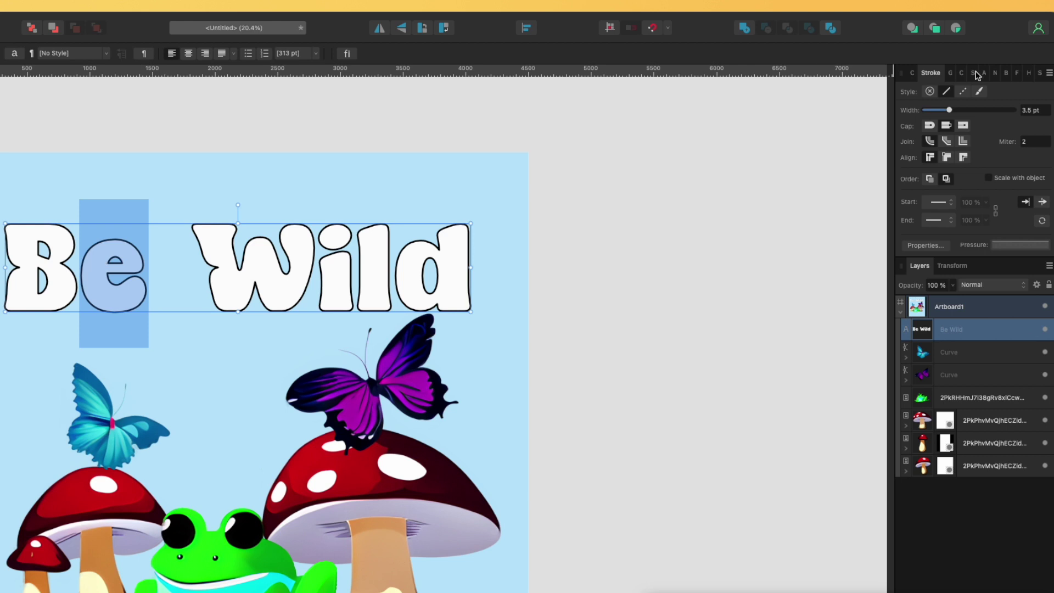
{"action": "left_click", "coordinate": [950, 74]}
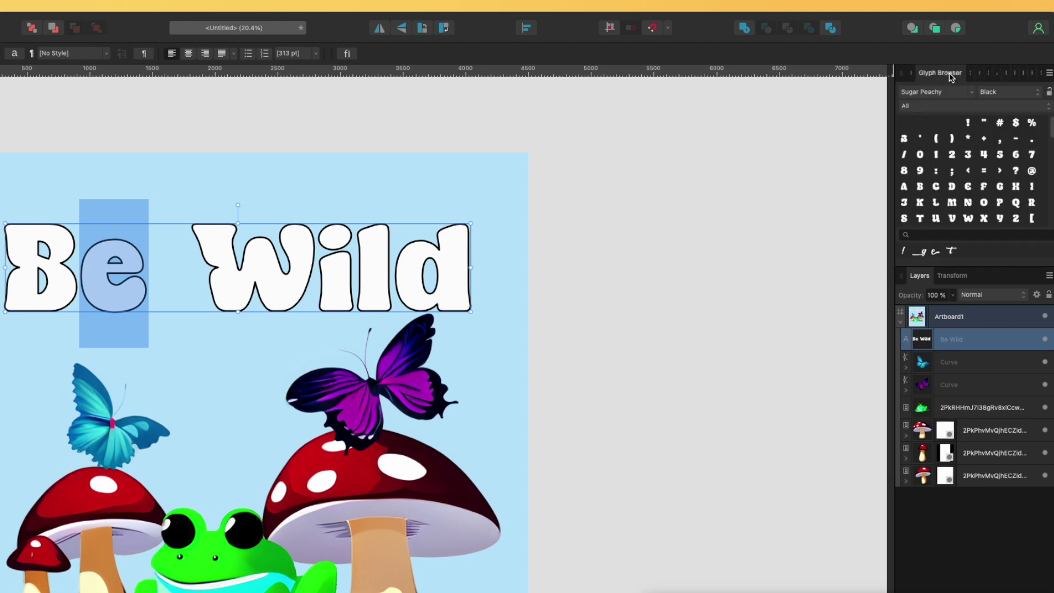
{"action": "scroll", "coordinate": [1036, 154], "scroll_direction": "down", "scroll_amount": 10}
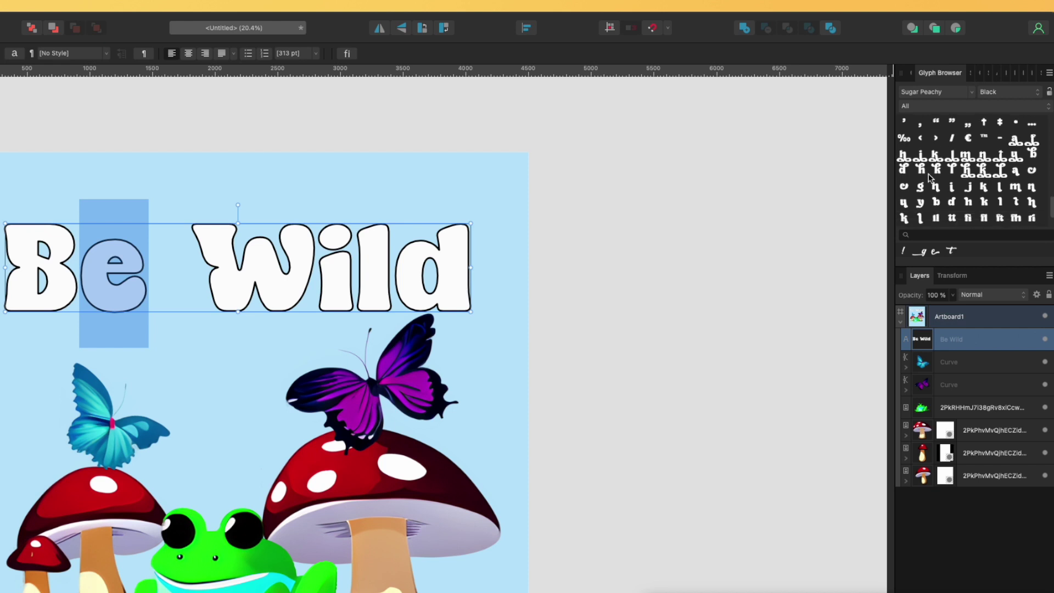
{"action": "double_click", "coordinate": [905, 188]}
Replace the "l" in "Wild" with the alternate glyph that curls at both its upper and lower ends
{"action": "left_click", "coordinate": [355, 258]}
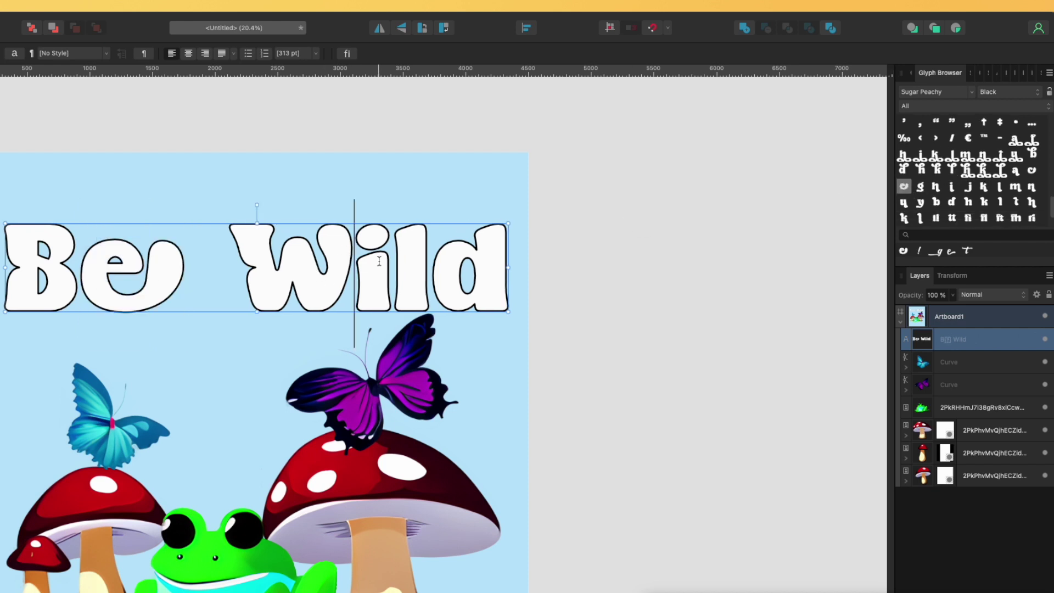
{"action": "left_click", "coordinate": [387, 261], "text": "shift"}
{"action": "left_click", "coordinate": [417, 254]}
{"action": "left_click", "coordinate": [396, 253], "text": "shift"}
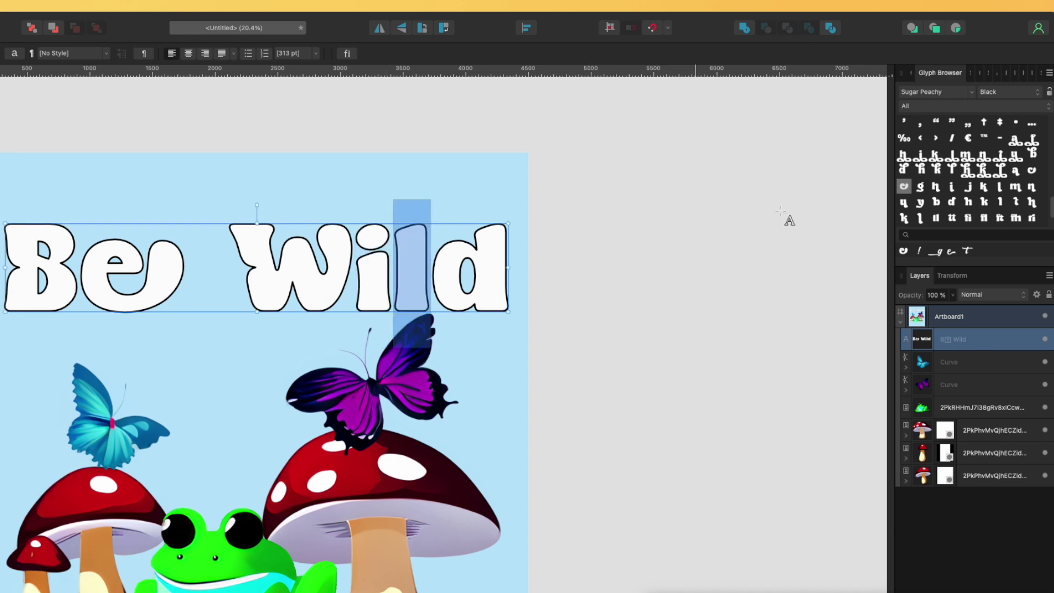
{"action": "double_click", "coordinate": [1001, 204]}
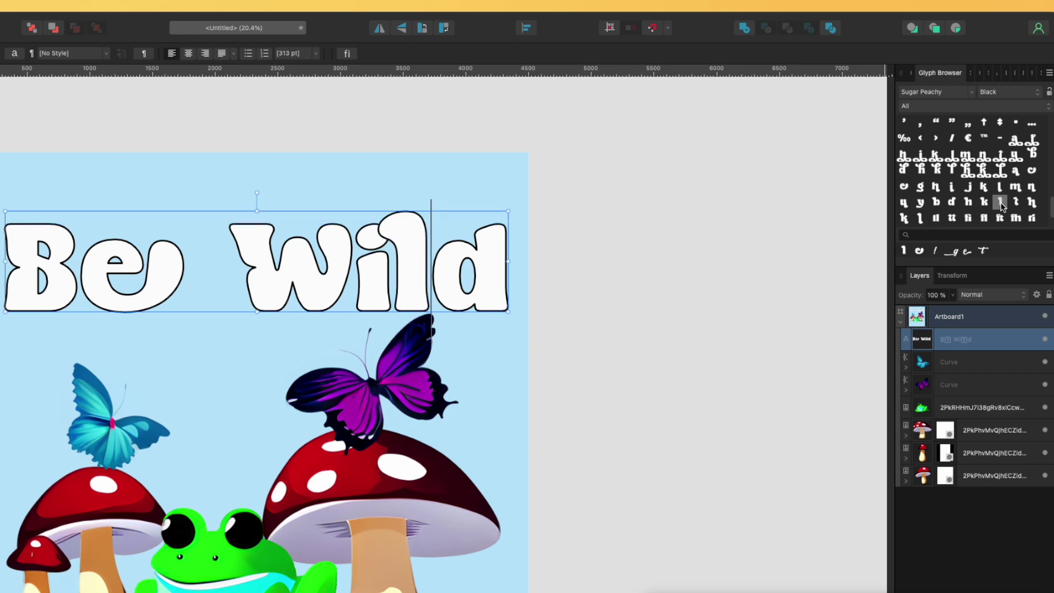
{"action": "double_click", "coordinate": [921, 219]}
Replace the "d" in "Wild" with the Sugar Peachy alternate glyph whose upper stem curls to the right
{"action": "left_click_drag", "start_coordinate": [439, 265], "coordinate": [829, 208]}
{"action": "key", "text": "BackSpace"}
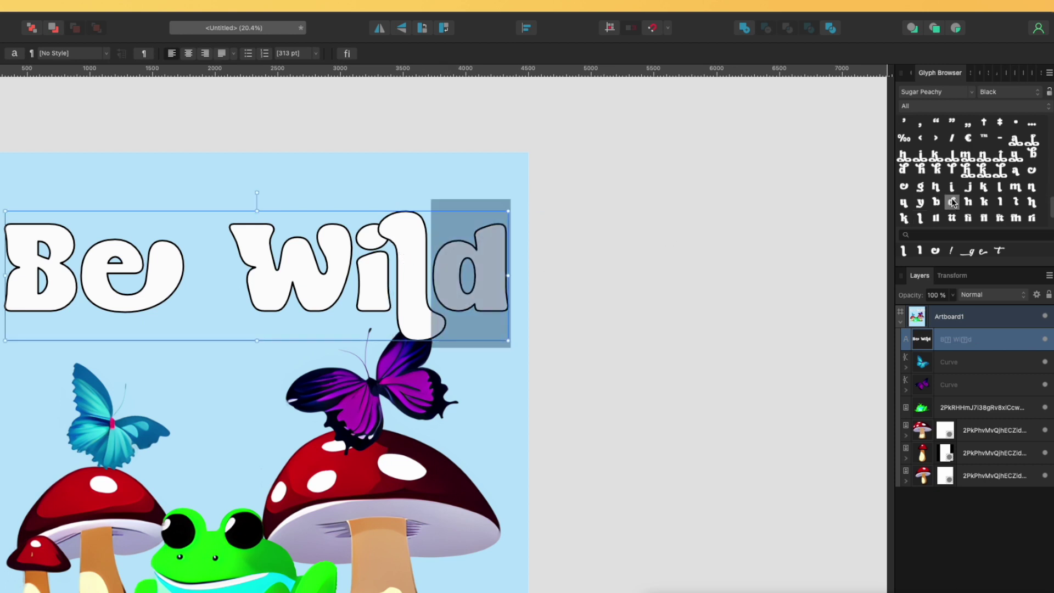
{"action": "double_click", "coordinate": [954, 202]}
Slightly widen the kerning between the "i" and "l" in "Wild"
{"action": "left_click", "coordinate": [368, 261]}
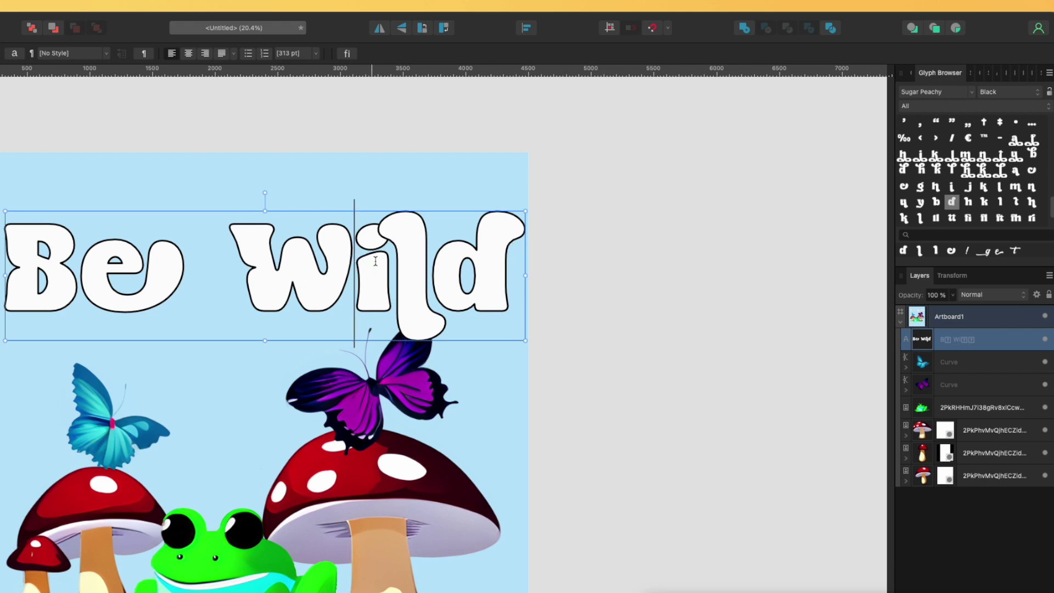
{"action": "left_click", "coordinate": [391, 257]}
{"action": "key", "text": "alt+Right"}
{"action": "key", "text": "alt+Right"}
{"action": "key", "text": "alt+Right"}
{"action": "key", "text": "alt+Right"}
{"action": "key", "text": "alt+Right"}
{"action": "key", "text": "alt+Left"}
{"action": "key", "text": "alt+Left"}
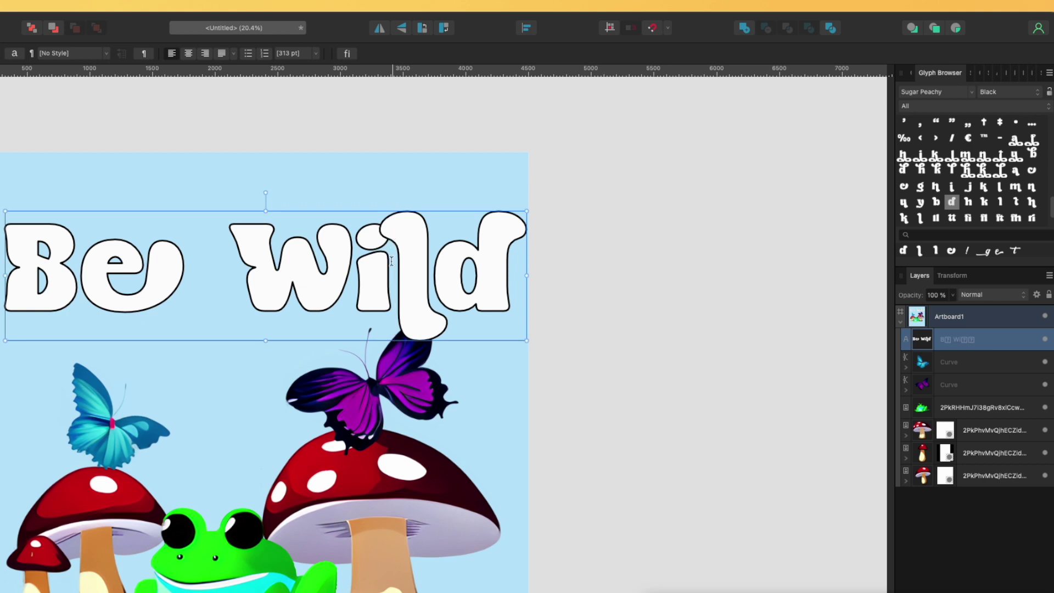
Replace the "l" in "Wild" with the alternate glyph that curls only at its lower end
{"action": "key", "text": "shift+Right"}
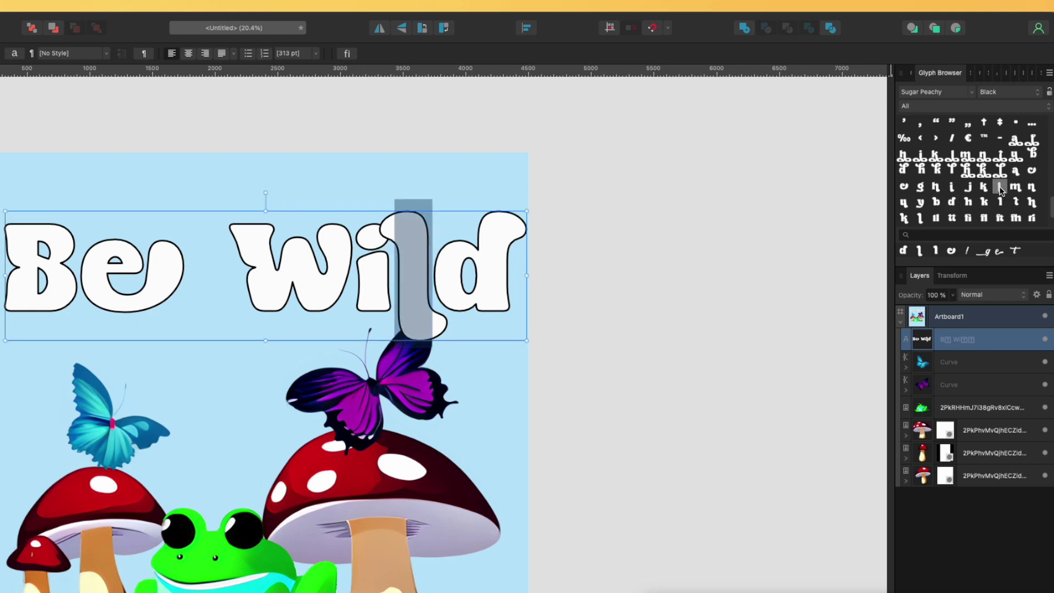
{"action": "double_click", "coordinate": [1000, 187]}
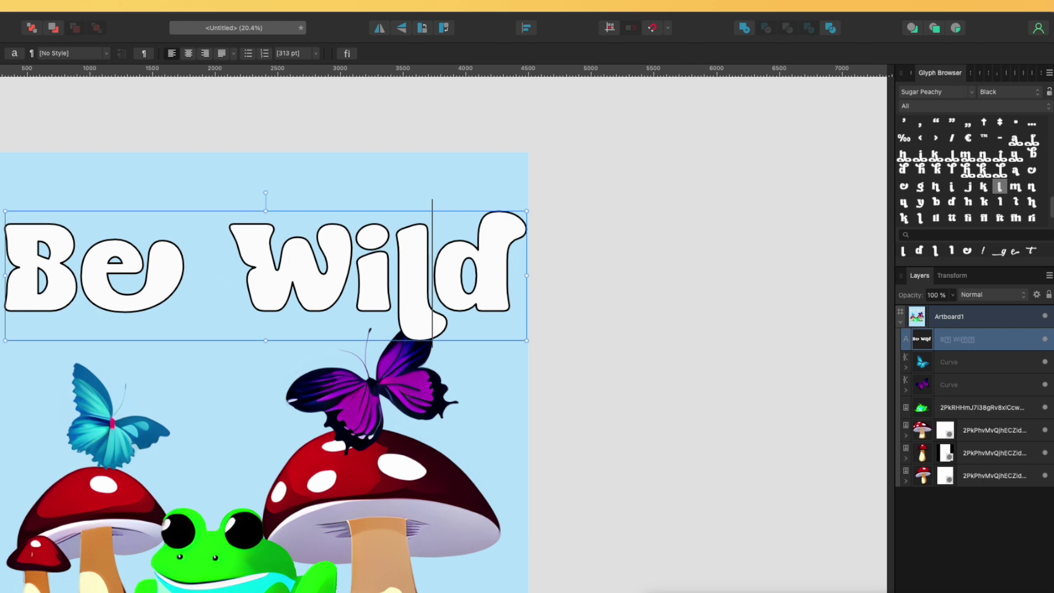
{"action": "key", "text": "Escape"}
Move the "Be Wild" headline slightly up and to the left on the artboard
{"action": "left_click_drag", "start_coordinate": [470, 283], "coordinate": [454, 276]}
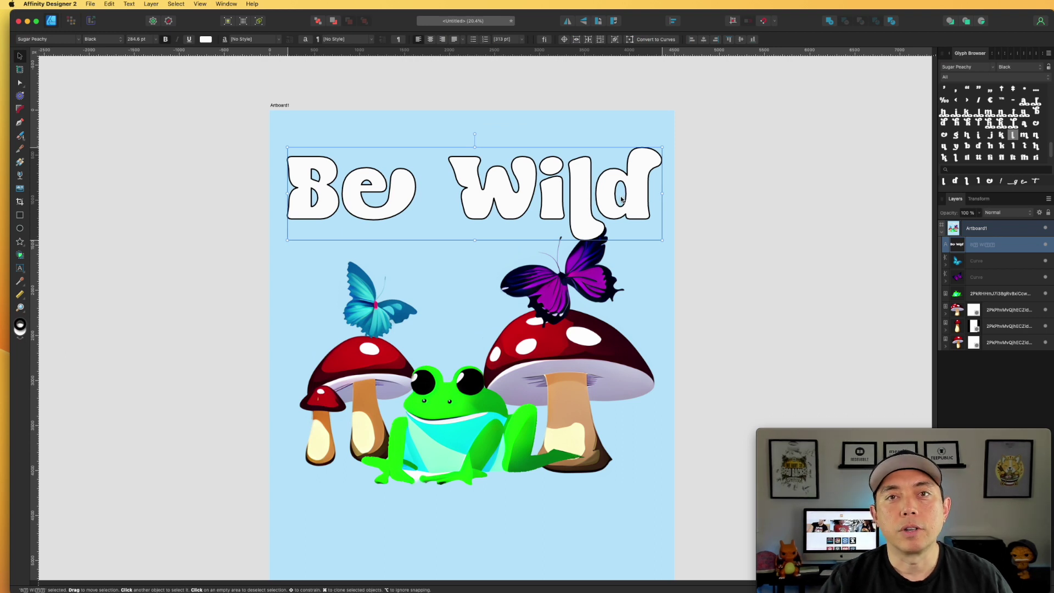
{"action": "key", "text": "t"}
{"action": "left_click", "coordinate": [645, 181]}
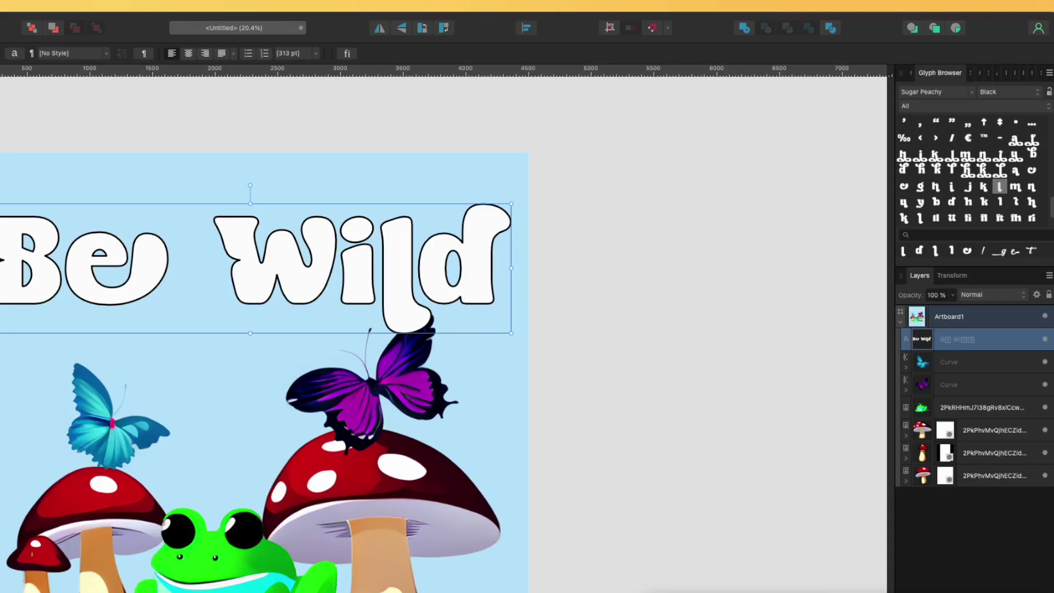
{"action": "key", "text": "Escape"}
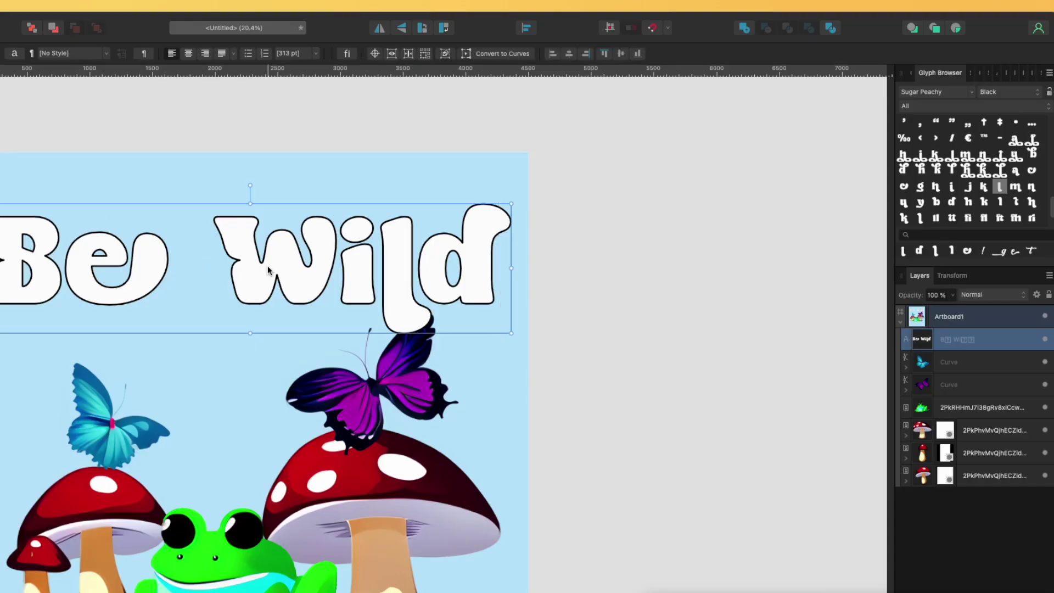
Duplicate the "Be Wild" text and nudge the lower copy down and to the right as an offset shadow
{"action": "key", "text": "super+j"}
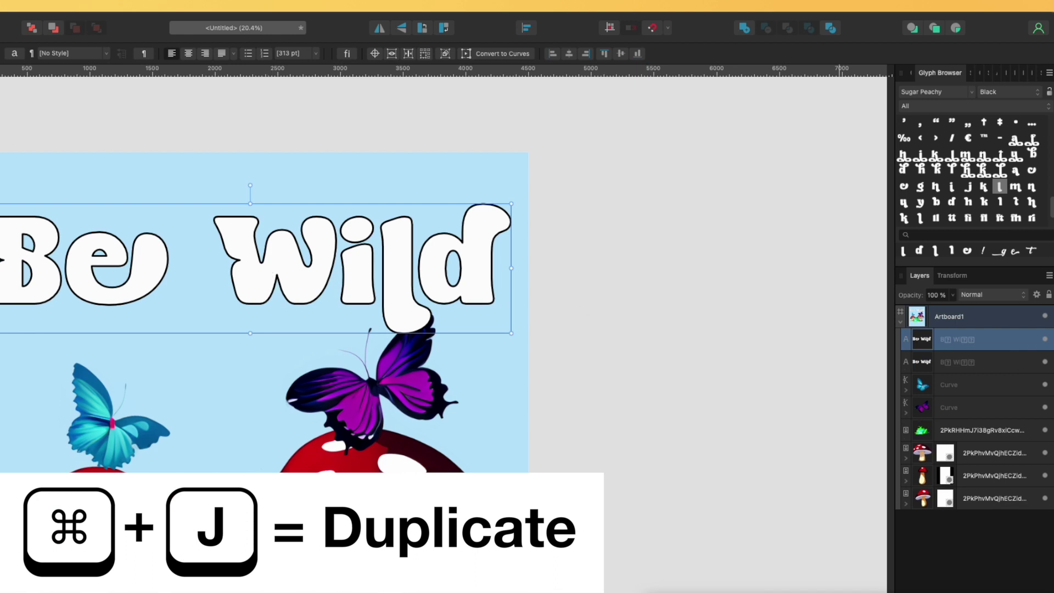
{"action": "left_click", "coordinate": [970, 368]}
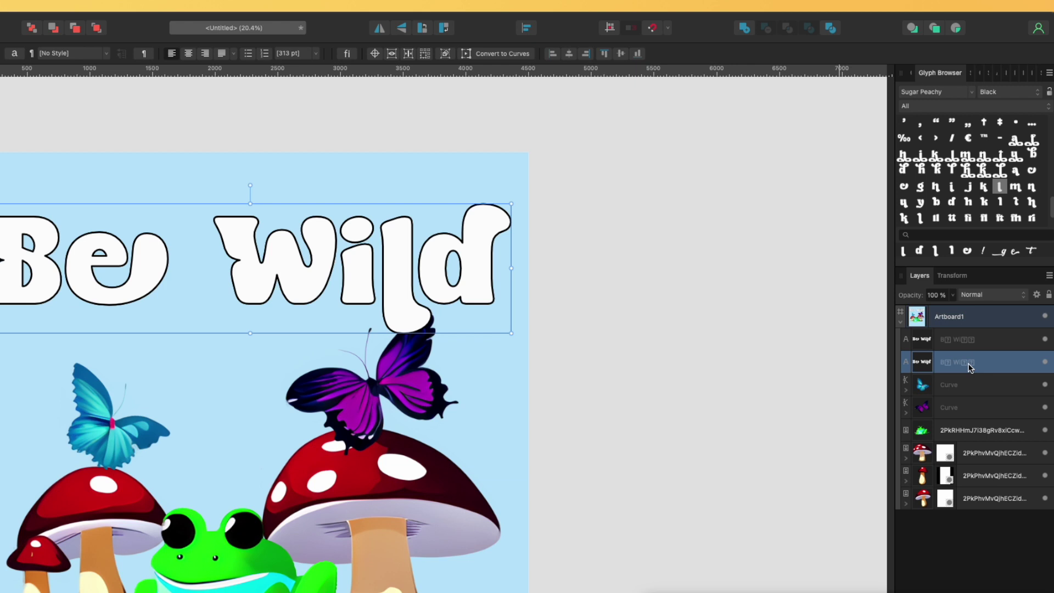
{"action": "key", "text": "Down"}
{"action": "key", "text": "Down"}
{"action": "key", "text": "Down"}
{"action": "key", "text": "Down"}
{"action": "key", "text": "Down"}
{"action": "key", "text": "Down"}
{"action": "key", "text": "Down"}
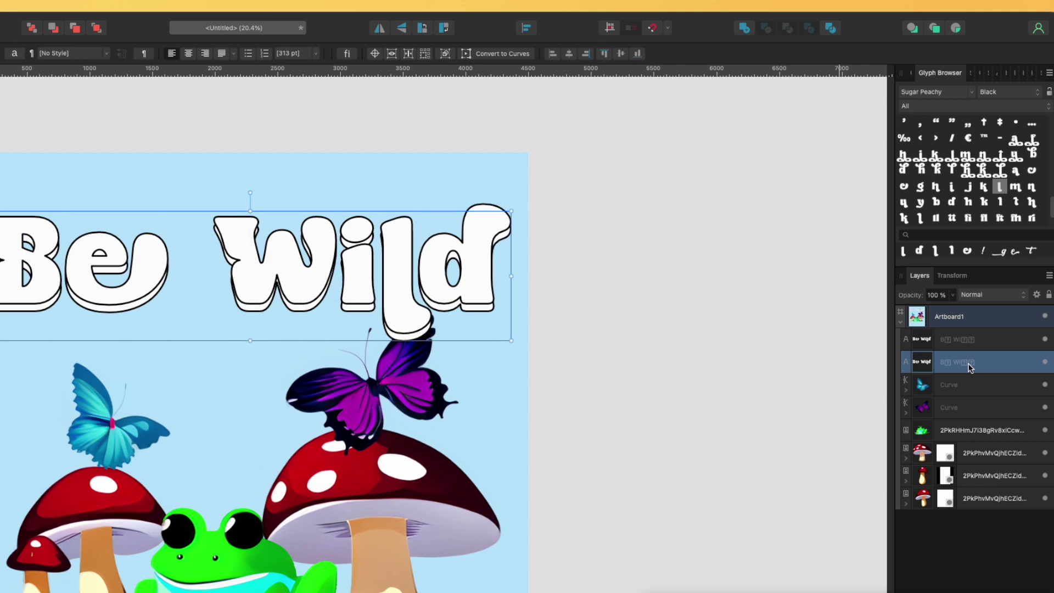
{"action": "key", "text": "Right"}
{"action": "key", "text": "Right"}
{"action": "key", "text": "Right"}
{"action": "key", "text": "Right"}
{"action": "key", "text": "Right"}
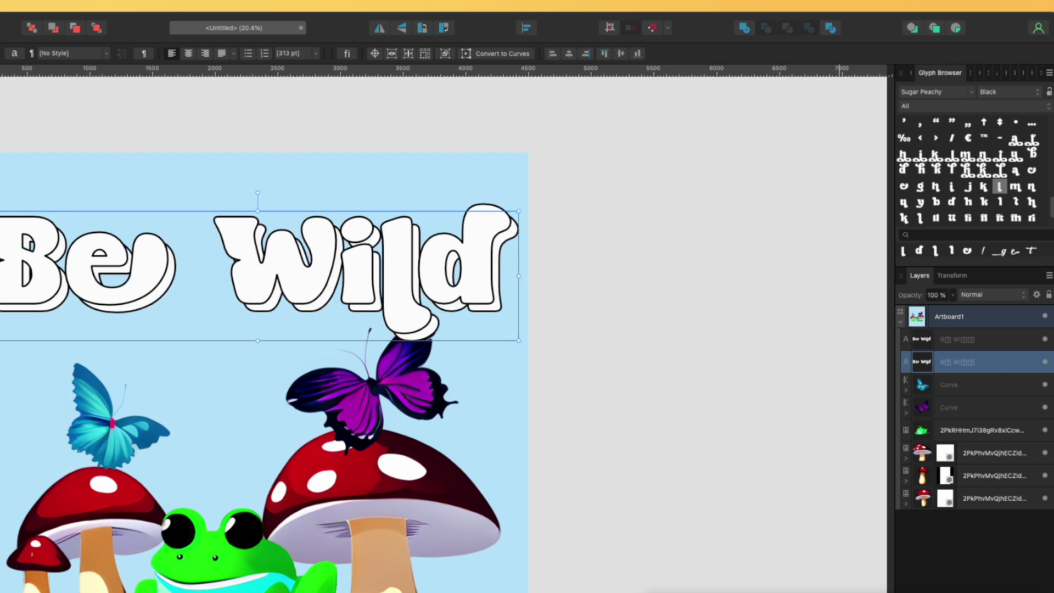
Fill the offset "Be Wild" copy with turquoise sampled from the blue butterfly
{"action": "left_click", "coordinate": [908, 75]}
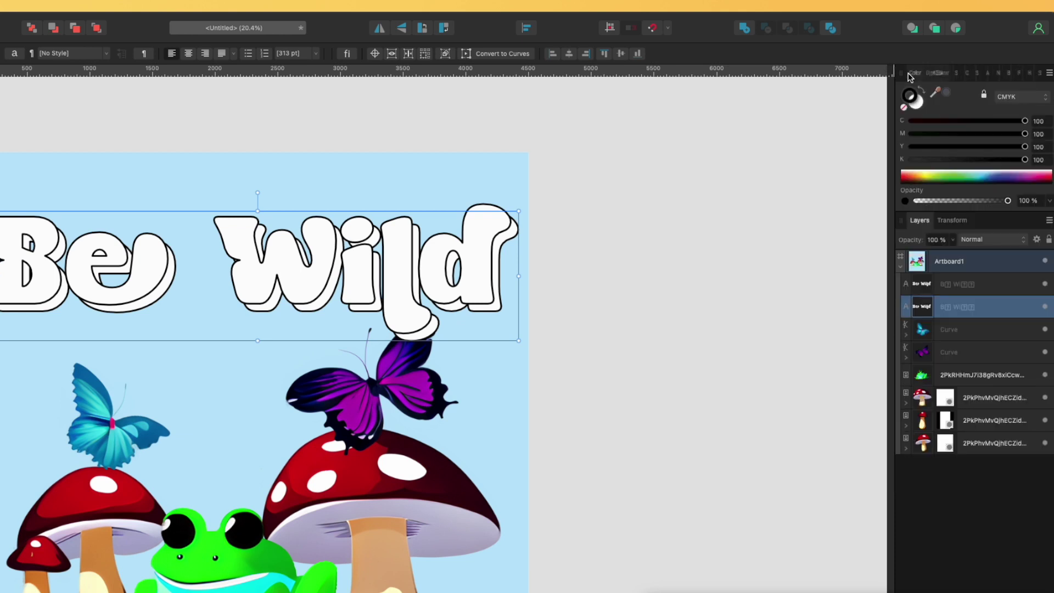
{"action": "left_click", "coordinate": [917, 106]}
{"action": "left_click_drag", "start_coordinate": [948, 98], "coordinate": [113, 433]}
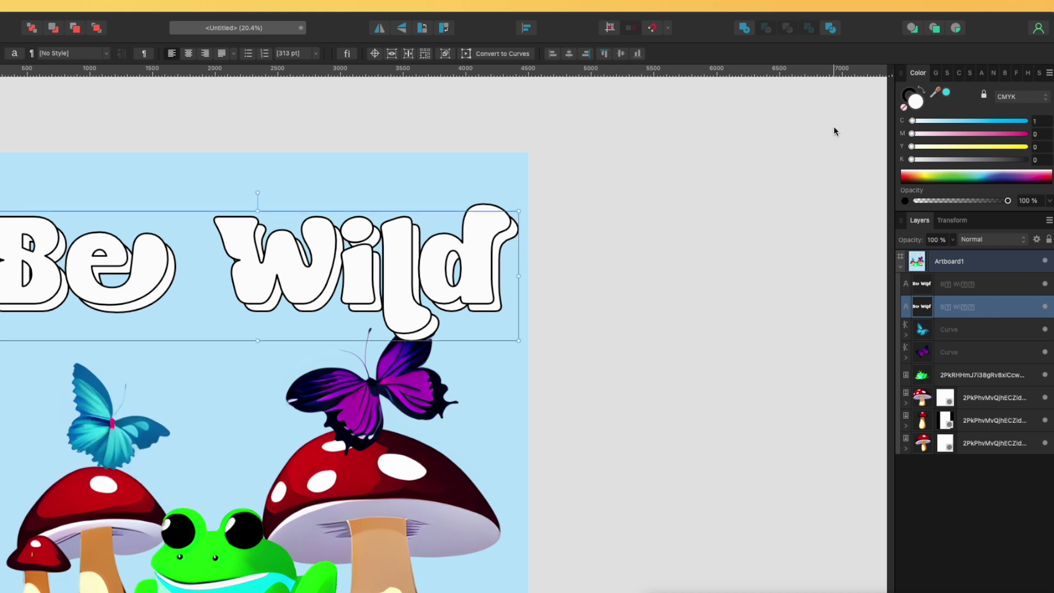
{"action": "left_click", "coordinate": [947, 92]}
{"action": "left_click", "coordinate": [722, 296]}
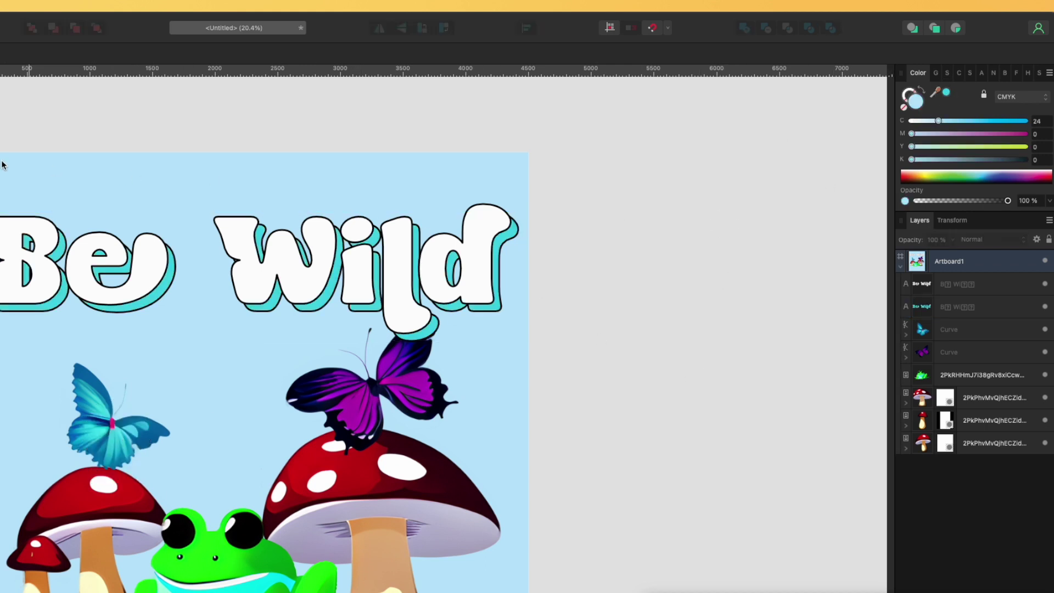
Send both "Be Wild" text layers behind the artwork and shift them slightly left and down
{"action": "left_click_drag", "start_coordinate": [11, 172], "coordinate": [544, 358]}
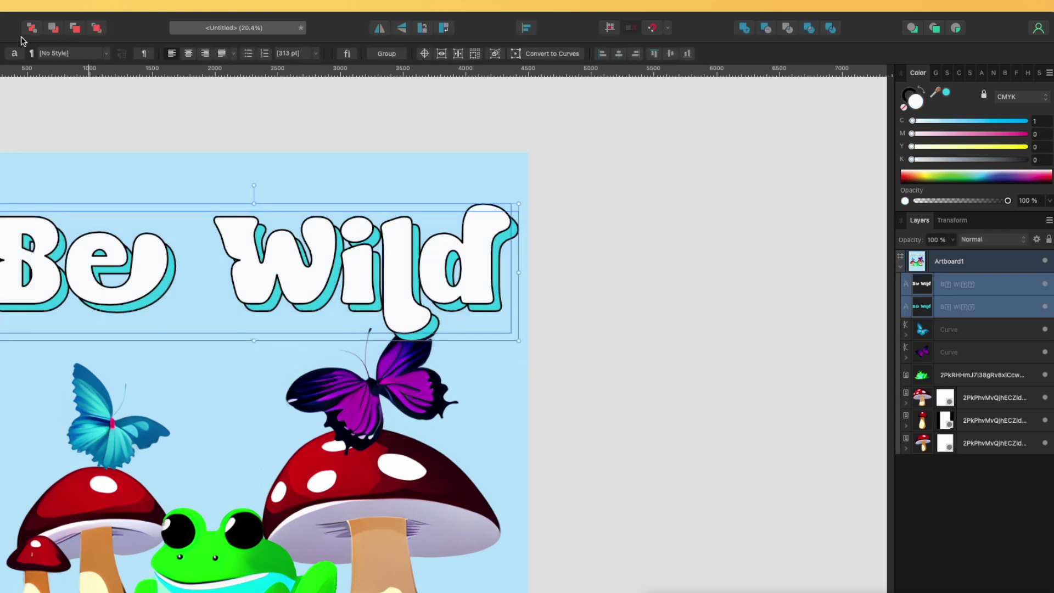
{"action": "left_click", "coordinate": [32, 28]}
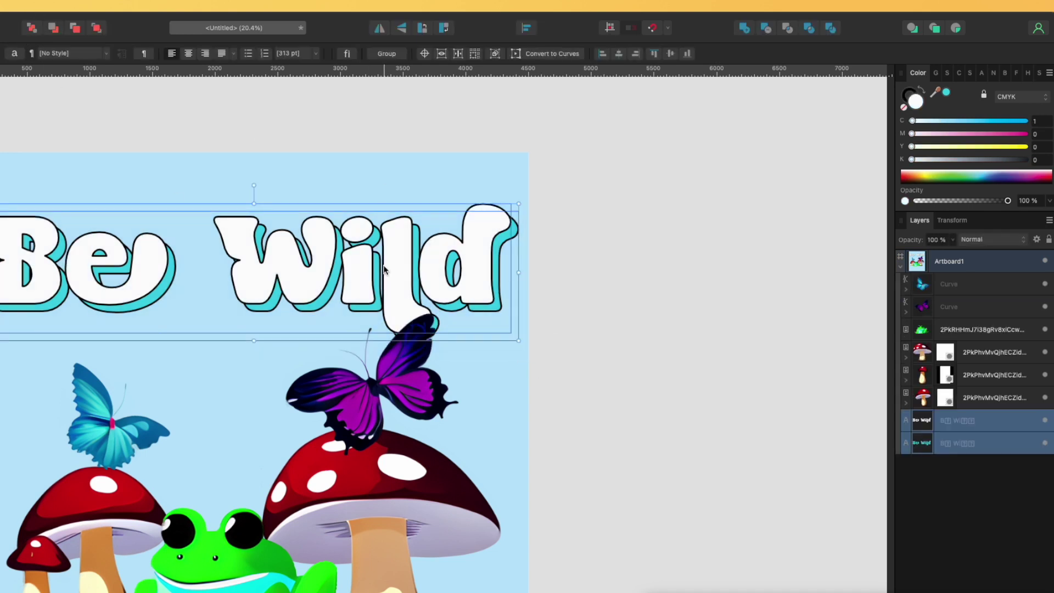
{"action": "left_click_drag", "start_coordinate": [385, 270], "coordinate": [376, 274]}
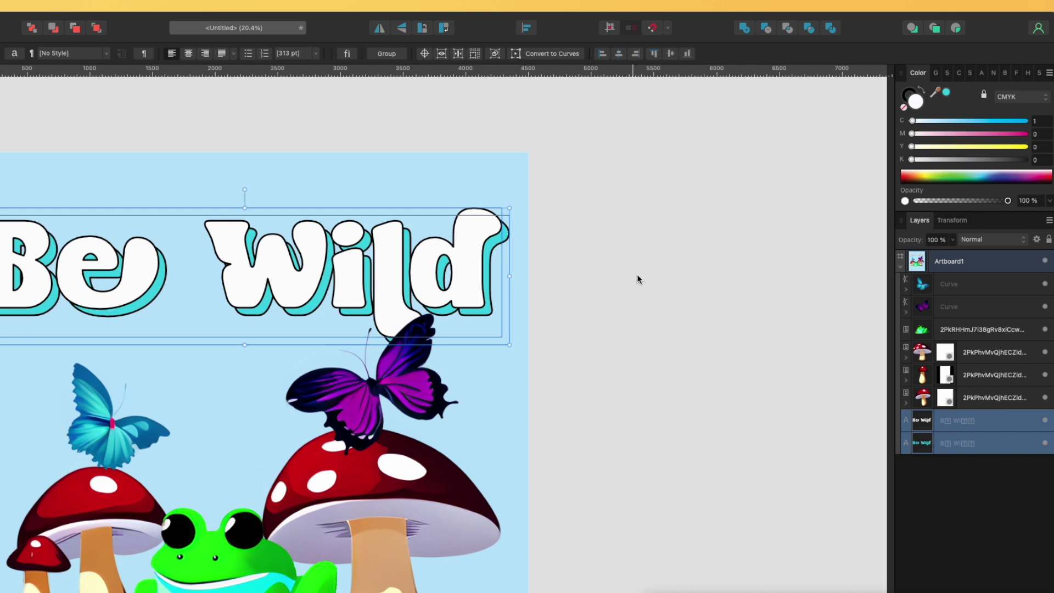
{"action": "left_click", "coordinate": [606, 305]}
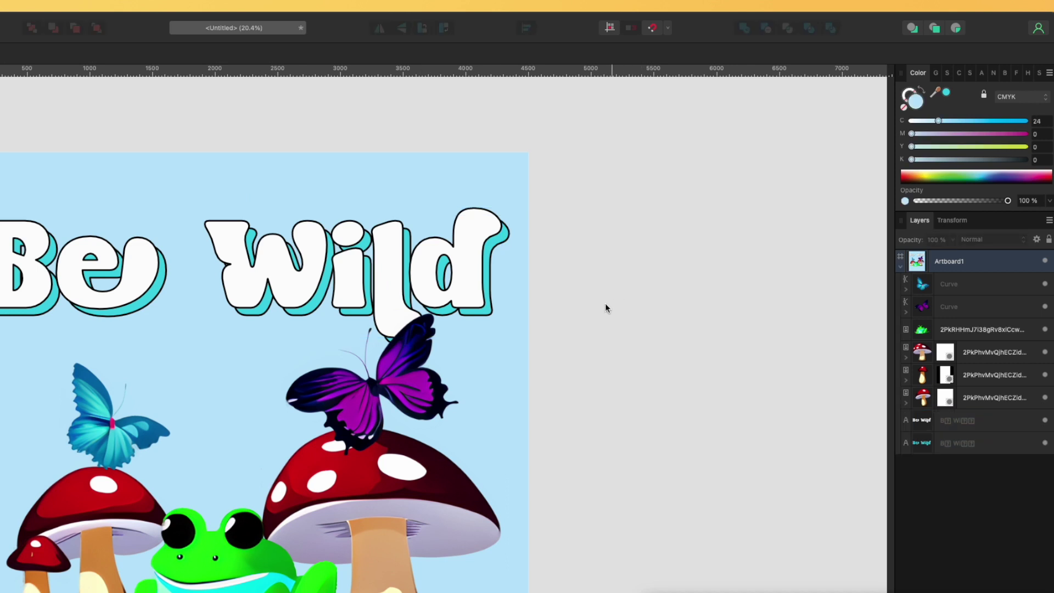
Duplicate the turquoise "Be Wild" text and offset the bottom copy further down and to the right
{"action": "left_click", "coordinate": [489, 314]}
{"action": "left_click", "coordinate": [957, 445]}
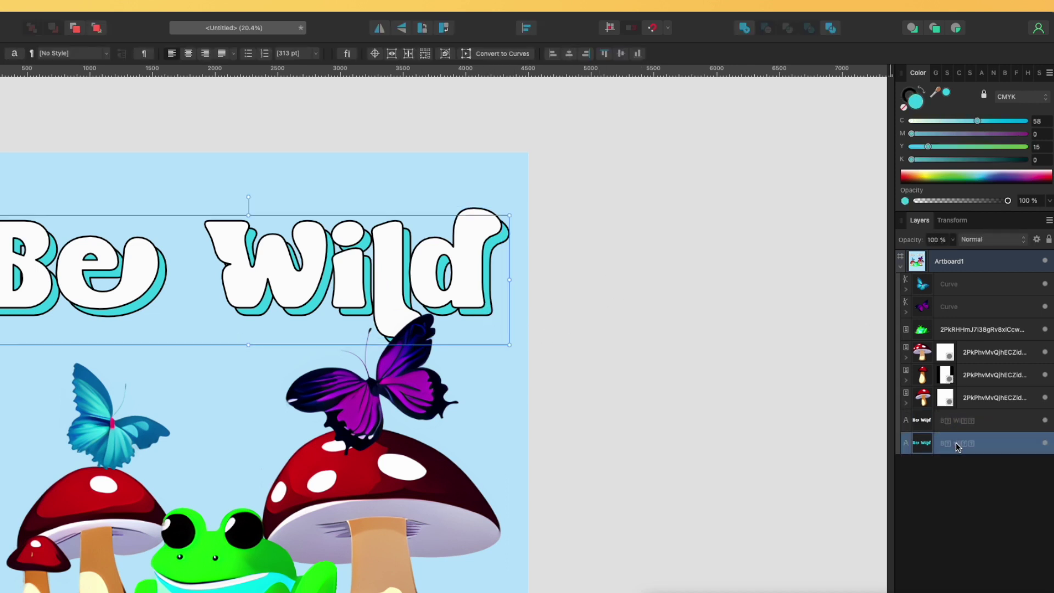
{"action": "key", "text": "super+j"}
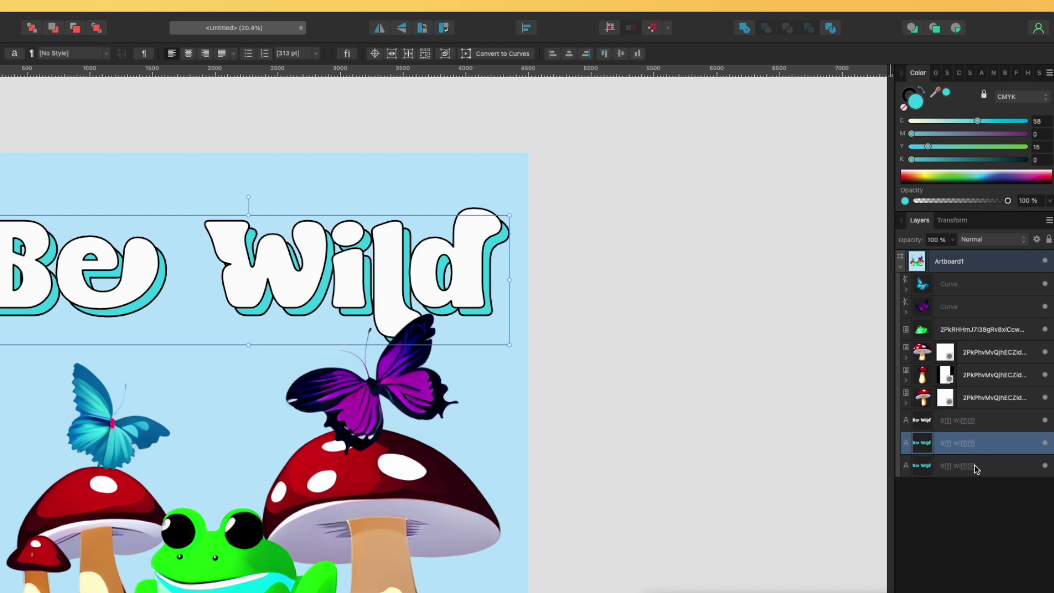
{"action": "left_click", "coordinate": [973, 465]}
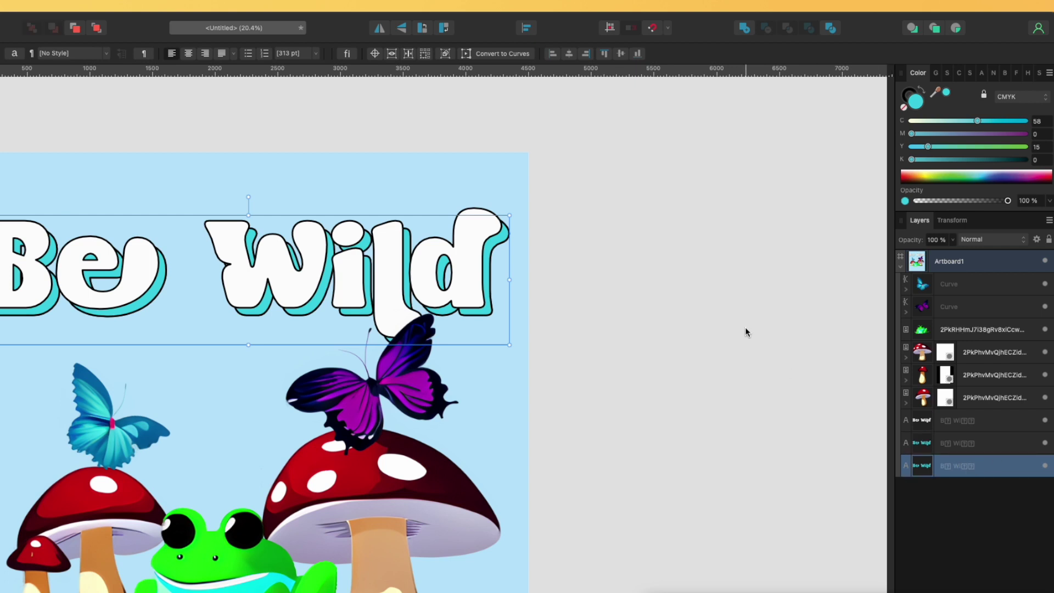
{"action": "key", "text": "shift+Down"}
{"action": "key", "text": "shift+Down"}
{"action": "key", "text": "shift+Down"}
{"action": "key", "text": "shift+Down"}
{"action": "key", "text": "shift+Down"}
{"action": "key", "text": "shift+Down"}
{"action": "key", "text": "shift+Right"}
{"action": "key", "text": "shift+Right"}
{"action": "key", "text": "shift+Right"}
{"action": "key", "text": "shift+Right"}
{"action": "key", "text": "shift+Right"}
{"action": "key", "text": "shift+Right"}
{"action": "key", "text": "shift+Right"}
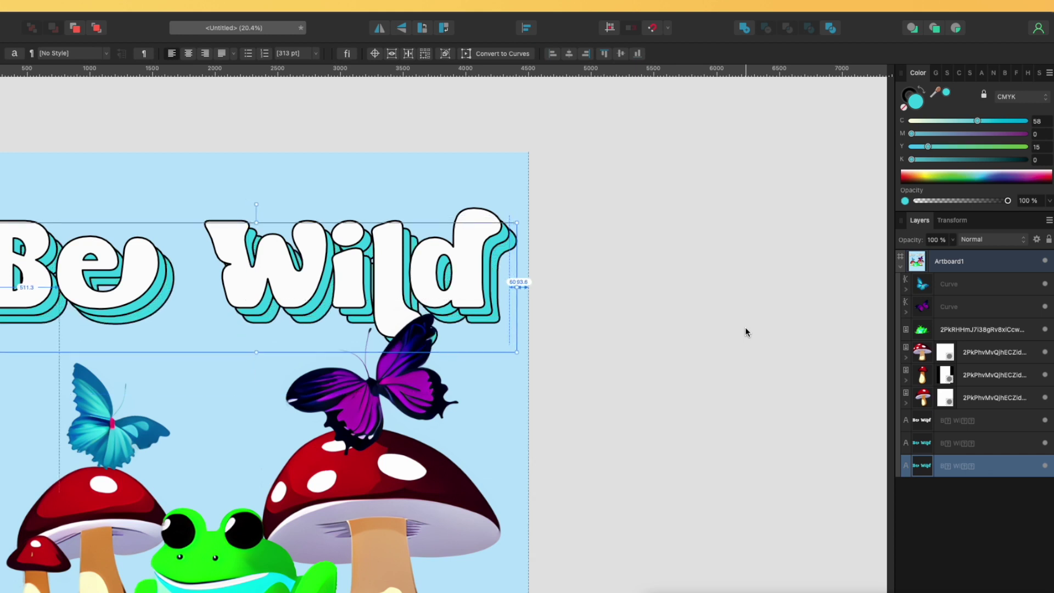
Fill the bottom "Be Wild" copy with dark red sampled from the mushroom cap
{"action": "left_click_drag", "start_coordinate": [947, 94], "coordinate": [356, 472]}
{"action": "left_click", "coordinate": [947, 94]}
{"action": "left_click", "coordinate": [622, 300]}
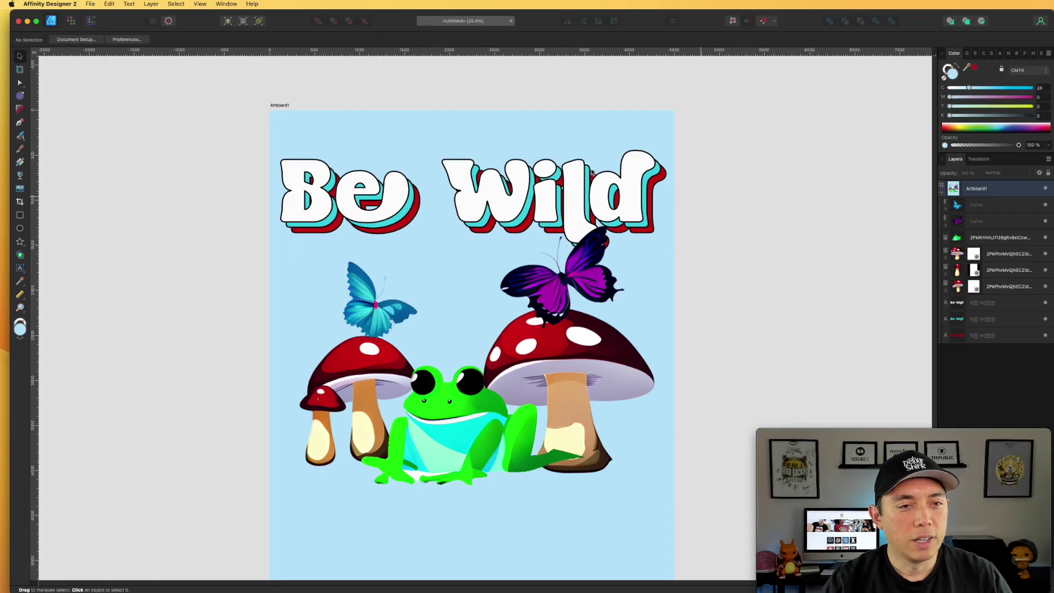
Move all three "Be Wild" text layers together slightly down, closer to the artwork
{"action": "left_click_drag", "start_coordinate": [222, 129], "coordinate": [712, 273]}
{"action": "left_click_drag", "start_coordinate": [628, 212], "coordinate": [629, 222]}
{"action": "left_click", "coordinate": [764, 222]}
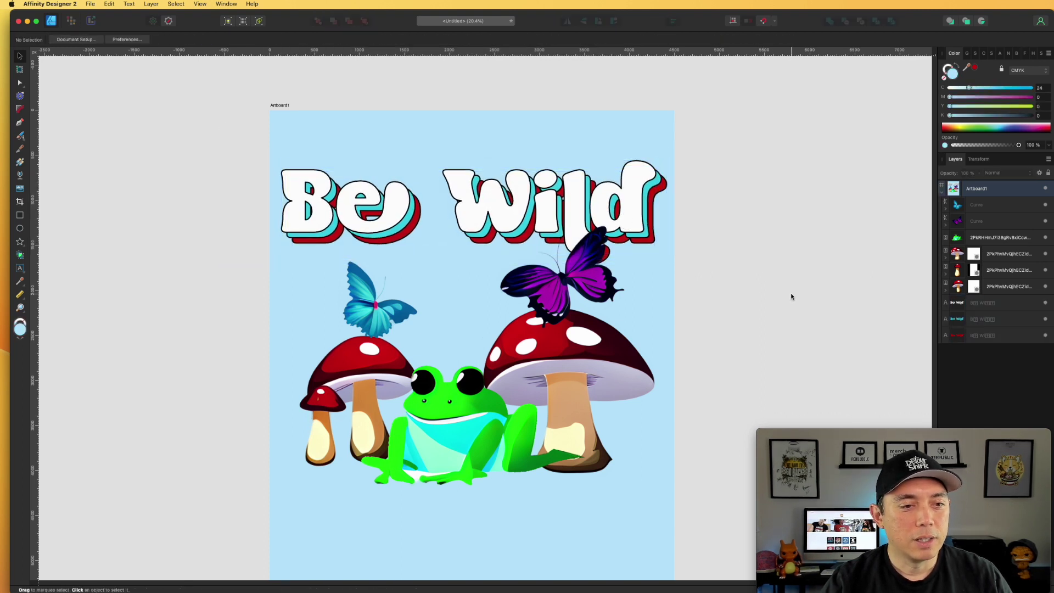
Move the frog slightly down in front of the mushrooms
{"action": "scroll", "coordinate": [792, 293], "scroll_direction": "down", "scroll_amount": 3}
{"action": "scroll", "coordinate": [714, 329], "scroll_direction": "up", "scroll_amount": 1}
{"action": "left_click", "coordinate": [452, 365]}
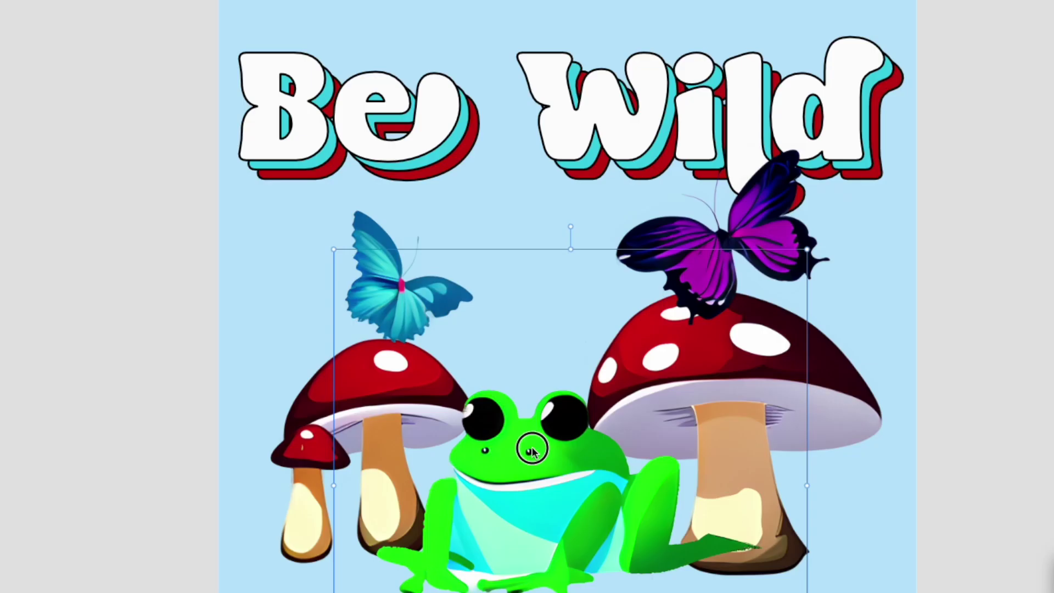
{"action": "left_click_drag", "start_coordinate": [532, 451], "coordinate": [530, 483]}
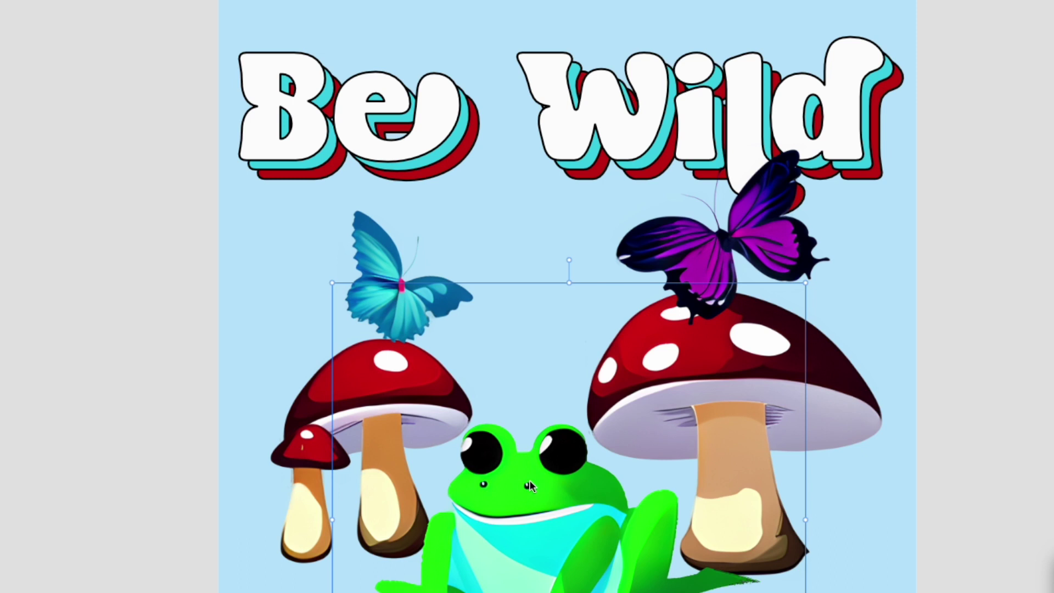
Move the medium mushroom up and right toward the frog, and raise the blue butterfly to just below "Be"
{"action": "left_click", "coordinate": [295, 421]}
{"action": "left_click_drag", "start_coordinate": [371, 379], "coordinate": [418, 353]}
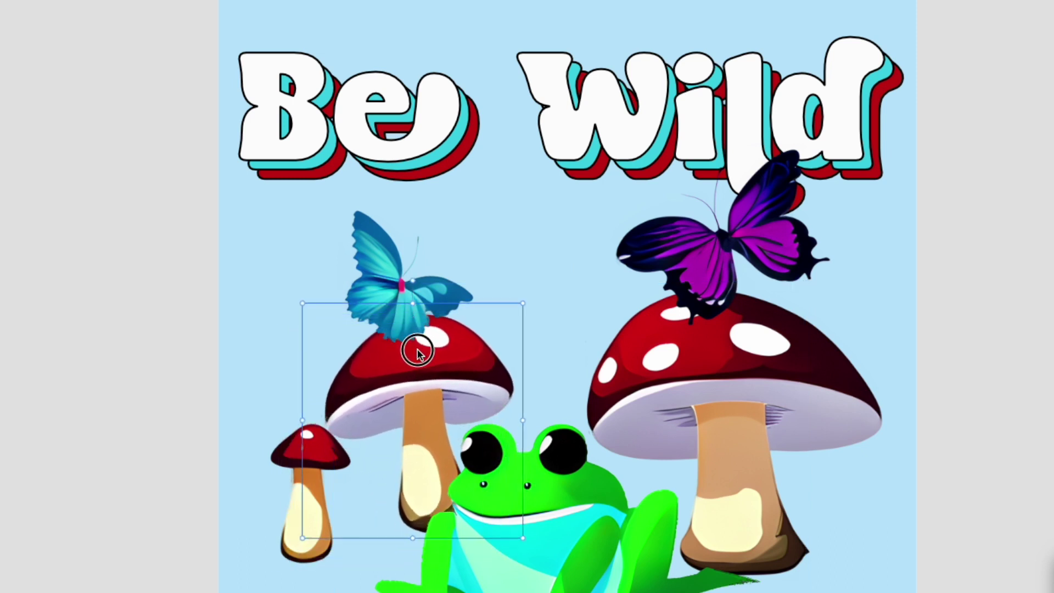
{"action": "left_click_drag", "start_coordinate": [378, 256], "coordinate": [383, 205]}
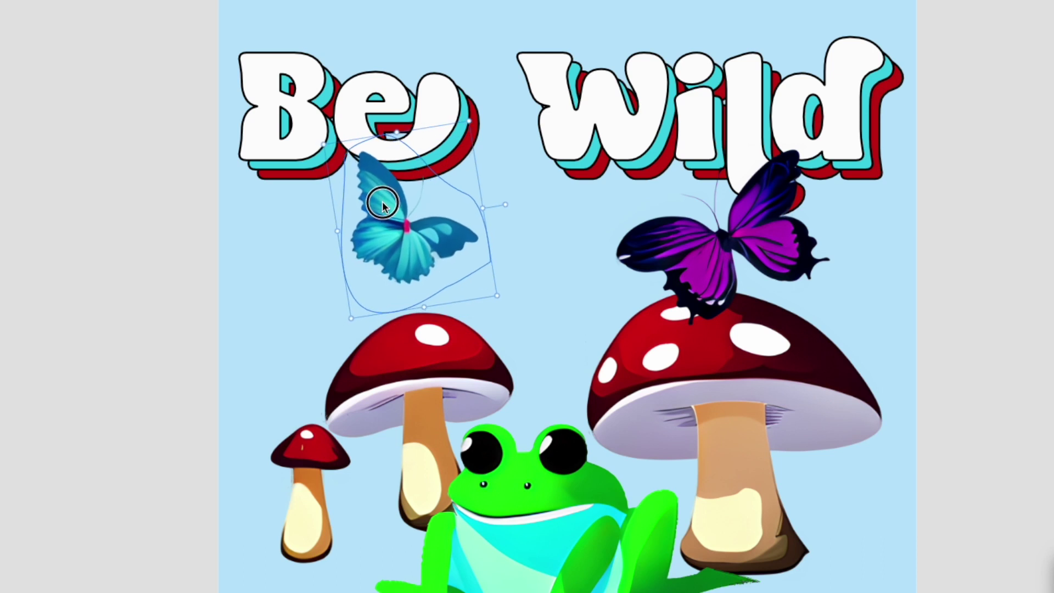
Move the smallest mushroom to the right and the large mushroom left and slightly up, tightening the group around the frog
{"action": "left_click", "coordinate": [415, 373]}
{"action": "left_click_drag", "start_coordinate": [306, 459], "coordinate": [329, 459]}
{"action": "left_click", "coordinate": [699, 489]}
{"action": "left_click", "coordinate": [838, 383]}
{"action": "left_click_drag", "start_coordinate": [838, 383], "coordinate": [809, 369]}
{"action": "left_click", "coordinate": [1039, 343]}
Shift the purple butterfly left above the large mushroom and nudge the blue butterfly down and to the right
{"action": "left_click_drag", "start_coordinate": [793, 239], "coordinate": [689, 232]}
{"action": "left_click_drag", "start_coordinate": [682, 222], "coordinate": [648, 234]}
{"action": "left_click", "coordinate": [1046, 207]}
{"action": "left_click_drag", "start_coordinate": [404, 216], "coordinate": [414, 231]}
{"action": "left_click", "coordinate": [1042, 188]}
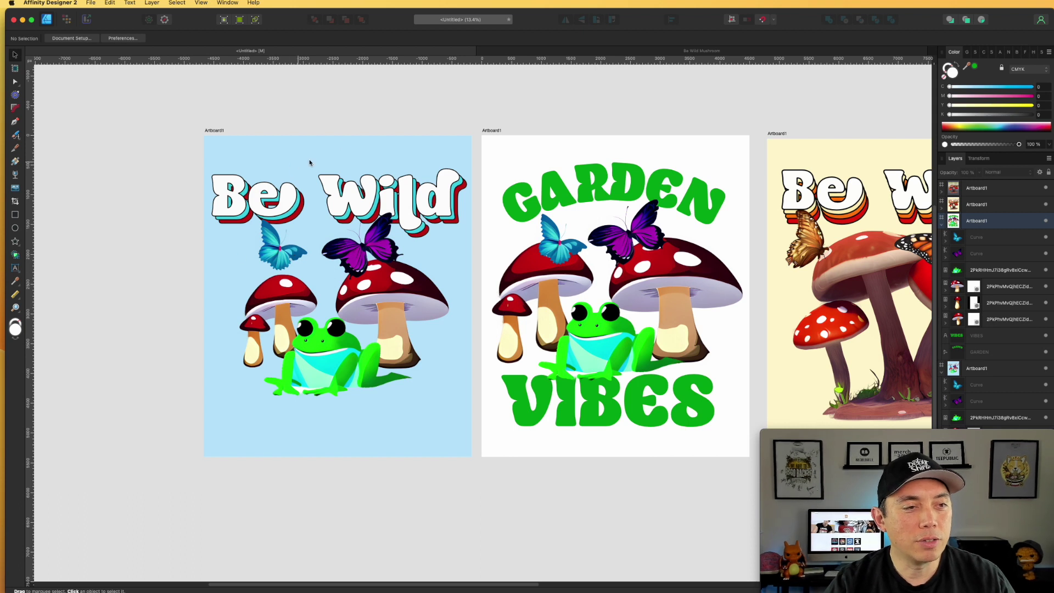
Examine the other design variations on the "Garden Vibes", cream "Be Wild" and stacked "Mushroom" artboards
{"action": "left_click", "coordinate": [340, 137]}
{"action": "left_click_drag", "start_coordinate": [363, 104], "coordinate": [441, 122]}
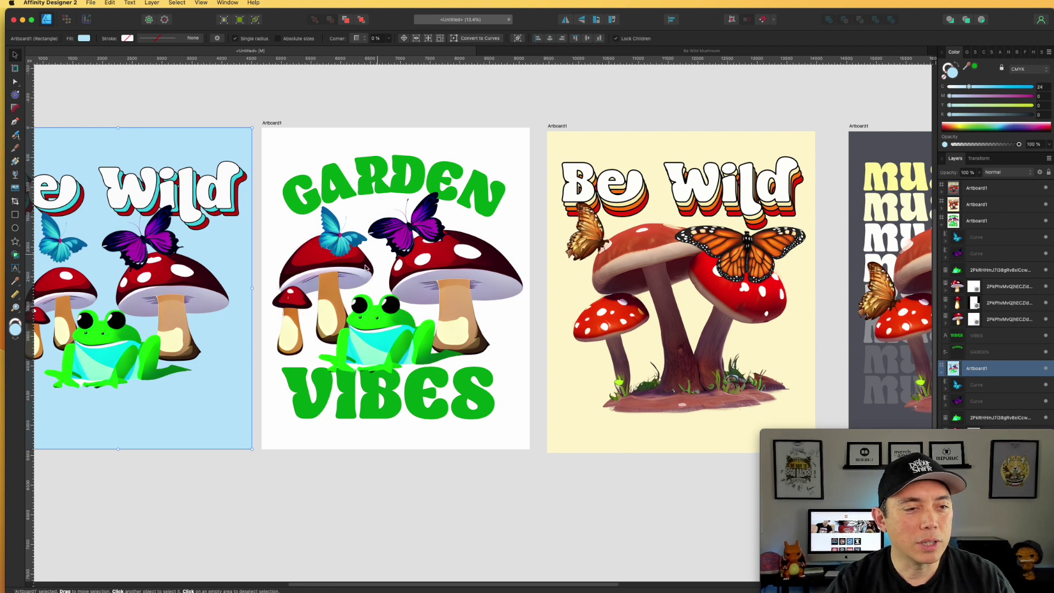
{"action": "left_click", "coordinate": [324, 244]}
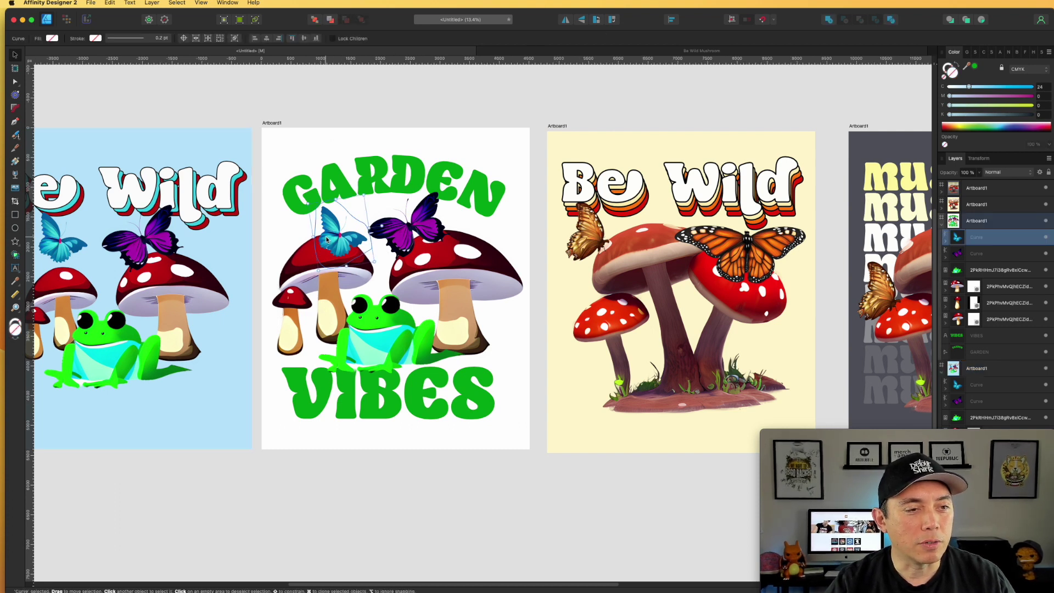
{"action": "mouse_move", "coordinate": [326, 244]}
{"action": "left_mouse_down"}
{"action": "mouse_move", "coordinate": [300, 245]}
{"action": "mouse_move", "coordinate": [342, 245]}
{"action": "mouse_move", "coordinate": [332, 245]}
{"action": "left_mouse_up"}
{"action": "left_click_drag", "start_coordinate": [553, 110], "coordinate": [226, 127]}
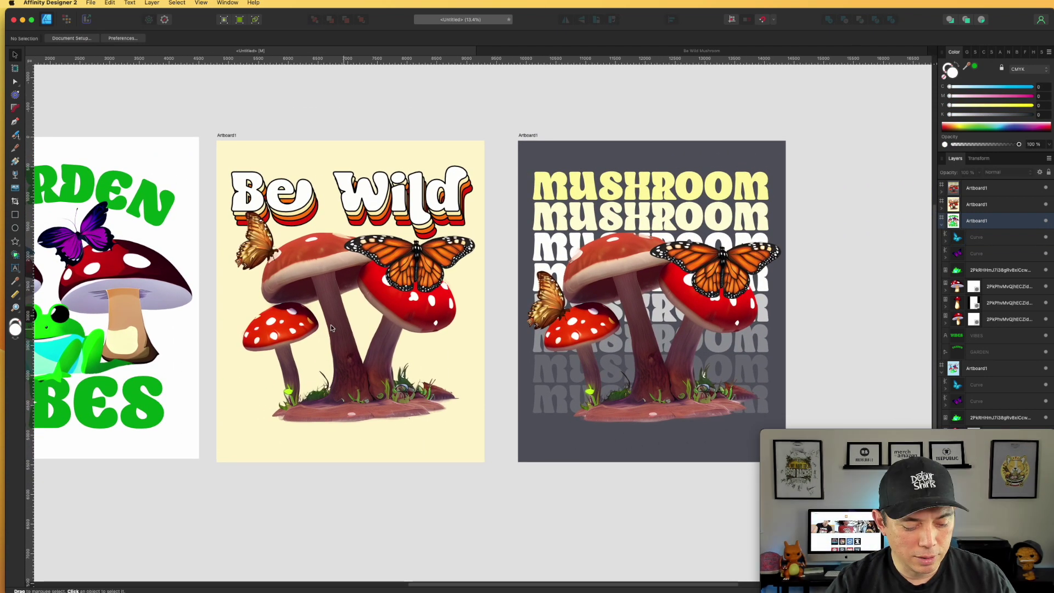
{"action": "scroll", "coordinate": [311, 285], "scroll_direction": "up", "scroll_amount": 3}
{"action": "scroll", "coordinate": [310, 368], "scroll_direction": "up", "scroll_amount": 3}
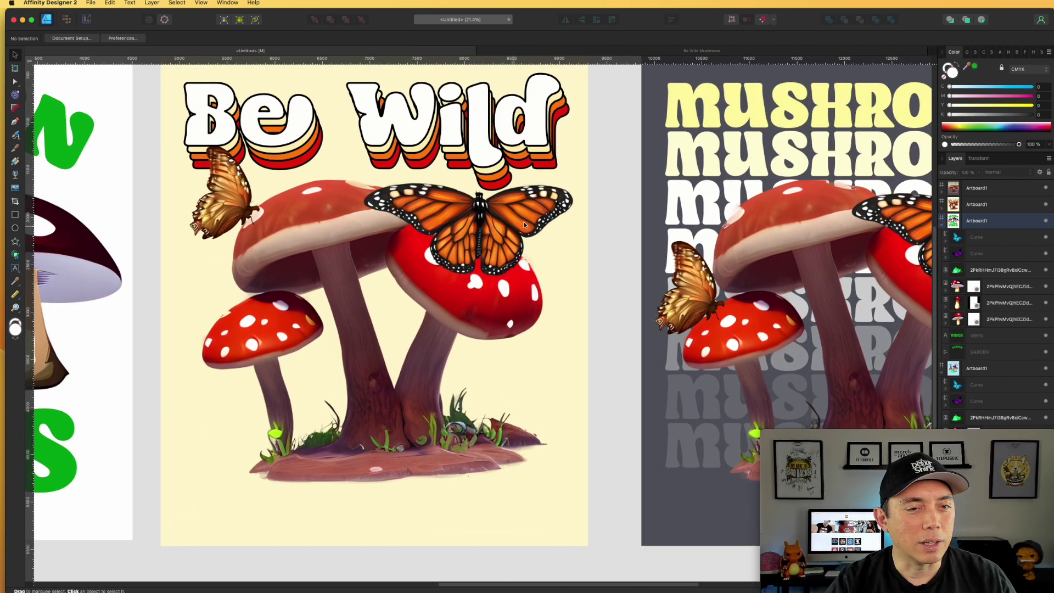
{"action": "scroll", "coordinate": [453, 288], "scroll_direction": "up", "scroll_amount": 2}
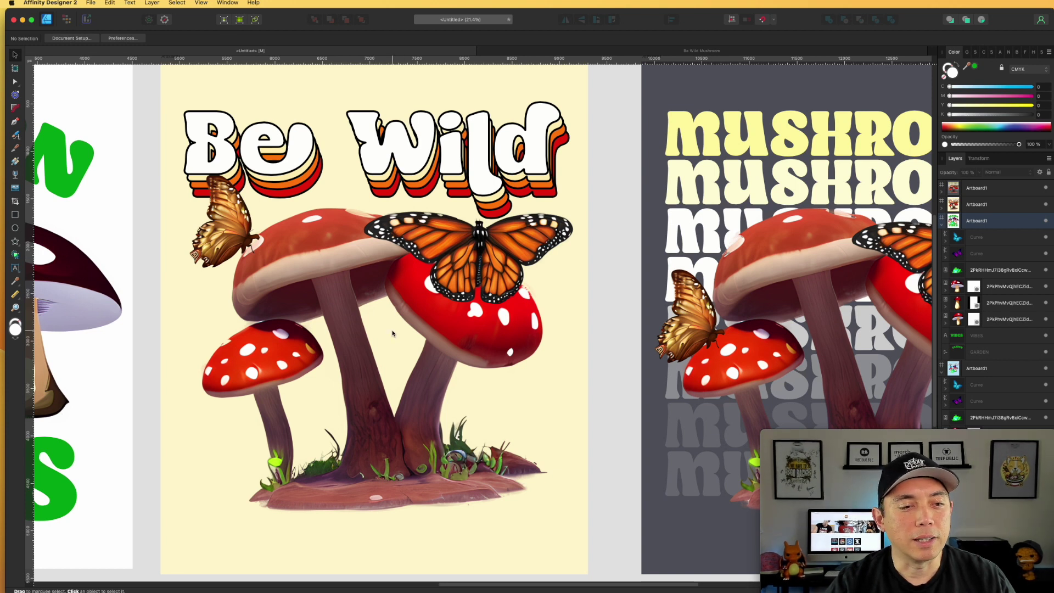
On the stacked "Mushroom" artboard, move the monarch butterfly slightly up and left, and raise the golden butterfly beside the tallest mushroom's cap
{"action": "scroll", "coordinate": [418, 307], "scroll_direction": "up", "scroll_amount": 1}
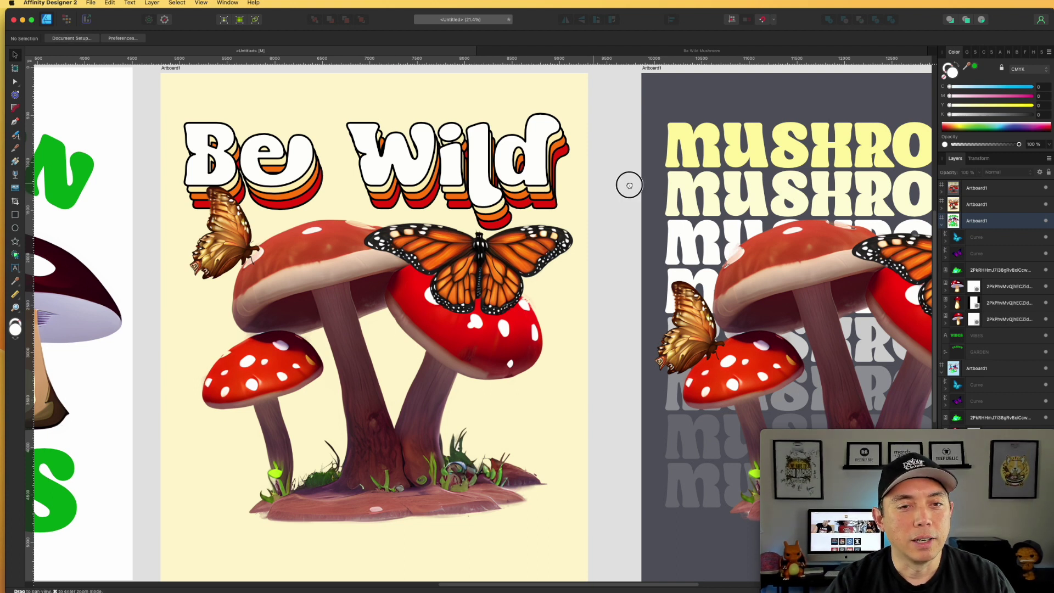
{"action": "scroll", "coordinate": [629, 184], "scroll_direction": "right", "scroll_amount": 10}
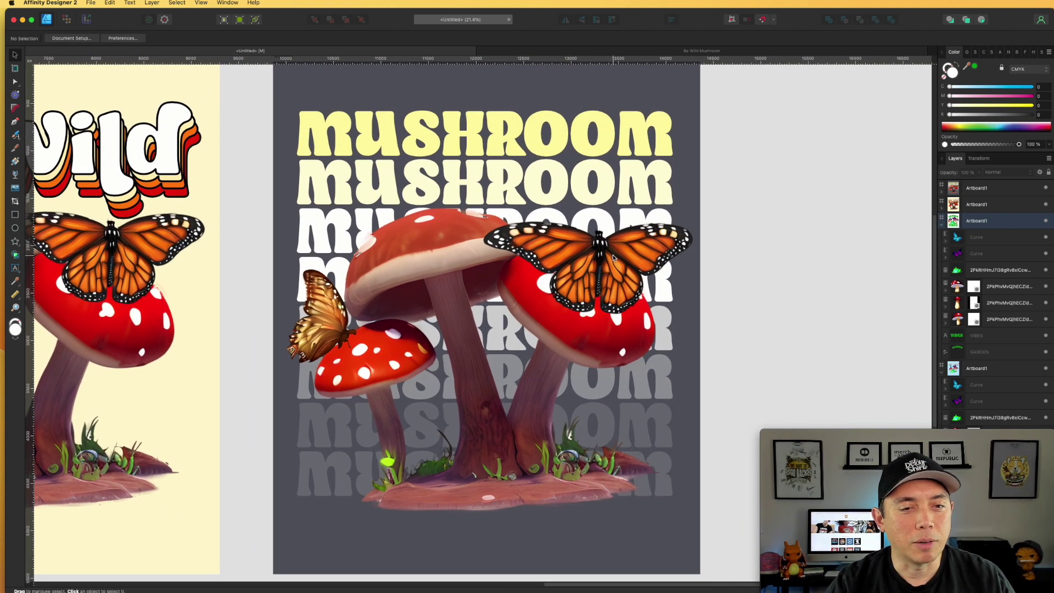
{"action": "left_click_drag", "start_coordinate": [614, 258], "coordinate": [588, 223]}
{"action": "left_click_drag", "start_coordinate": [317, 321], "coordinate": [338, 226]}
{"action": "left_click", "coordinate": [784, 278]}
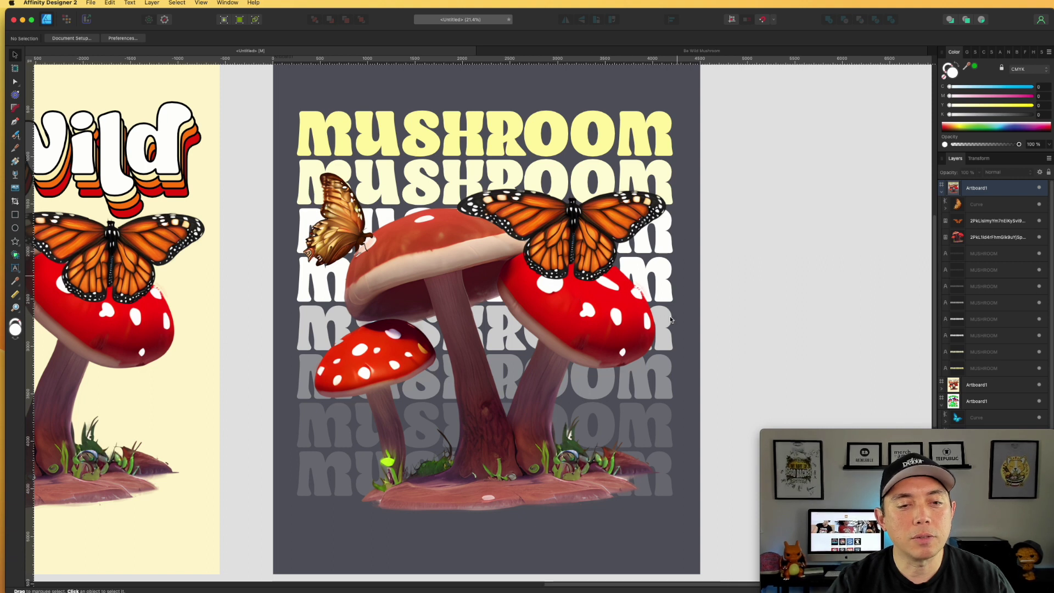
Check the placed mushroom image's position and pixel dimensions on the stacked "Mushroom" artboard
{"action": "left_click", "coordinate": [479, 269]}
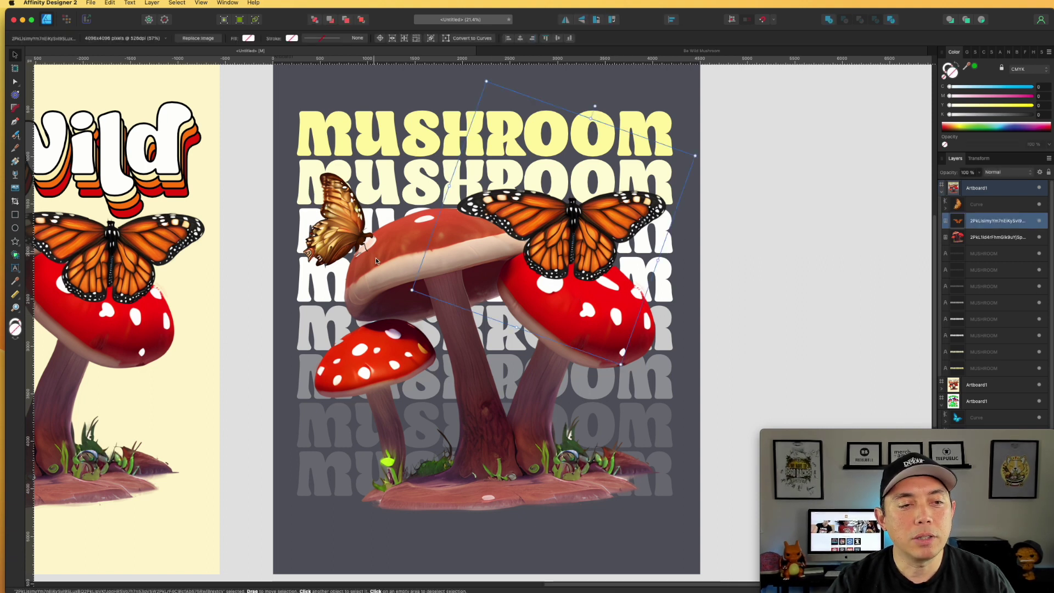
{"action": "left_click", "coordinate": [368, 343]}
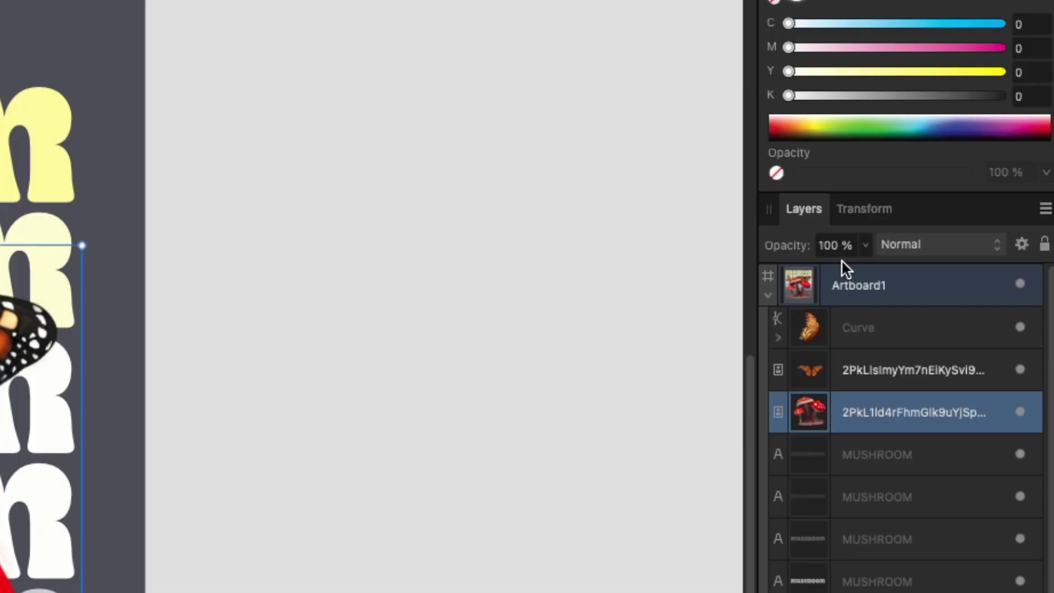
{"action": "left_click", "coordinate": [870, 210]}
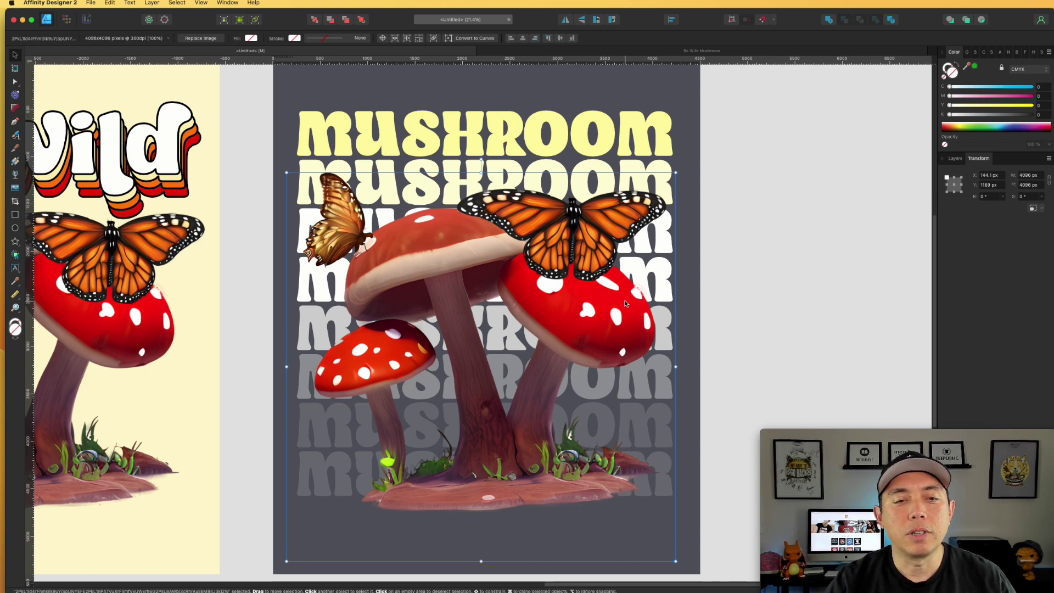
{"action": "left_click", "coordinate": [768, 248]}
Examine the cream "Be Wild" design up close and alongside the "Garden Vibes" and "Mushroom" artboards
{"action": "left_click_drag", "start_coordinate": [740, 276], "coordinate": [862, 288]}
{"action": "mouse_move", "coordinate": [200, 330]}
{"action": "left_mouse_down"}
{"action": "mouse_move", "coordinate": [503, 335]}
{"action": "mouse_move", "coordinate": [492, 305]}
{"action": "left_mouse_up"}
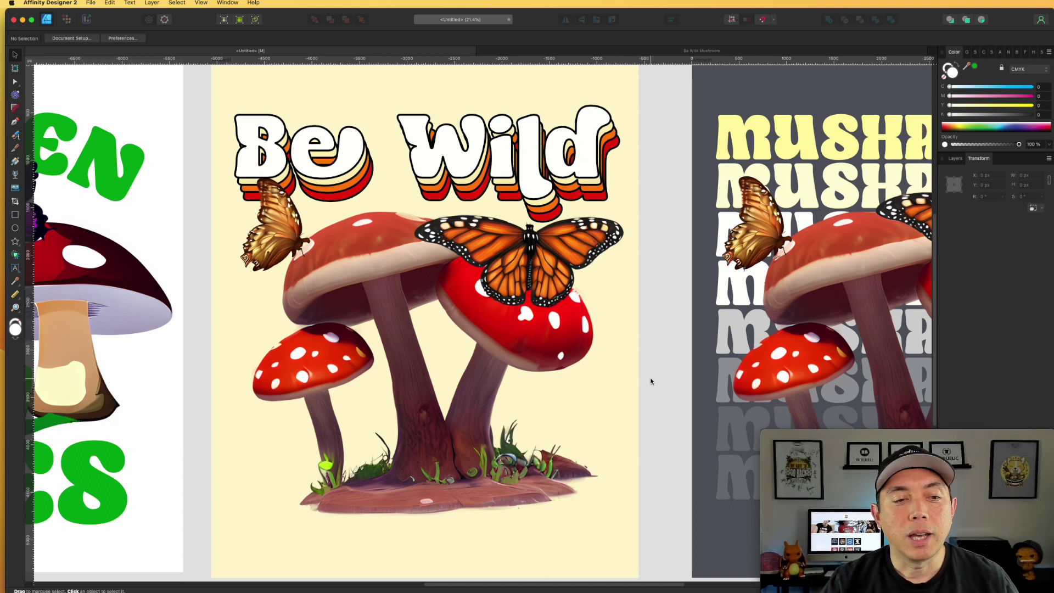
{"action": "scroll", "coordinate": [632, 373], "scroll_direction": "down", "scroll_amount": 1}
{"action": "scroll", "coordinate": [632, 372], "scroll_direction": "down", "scroll_amount": 2}
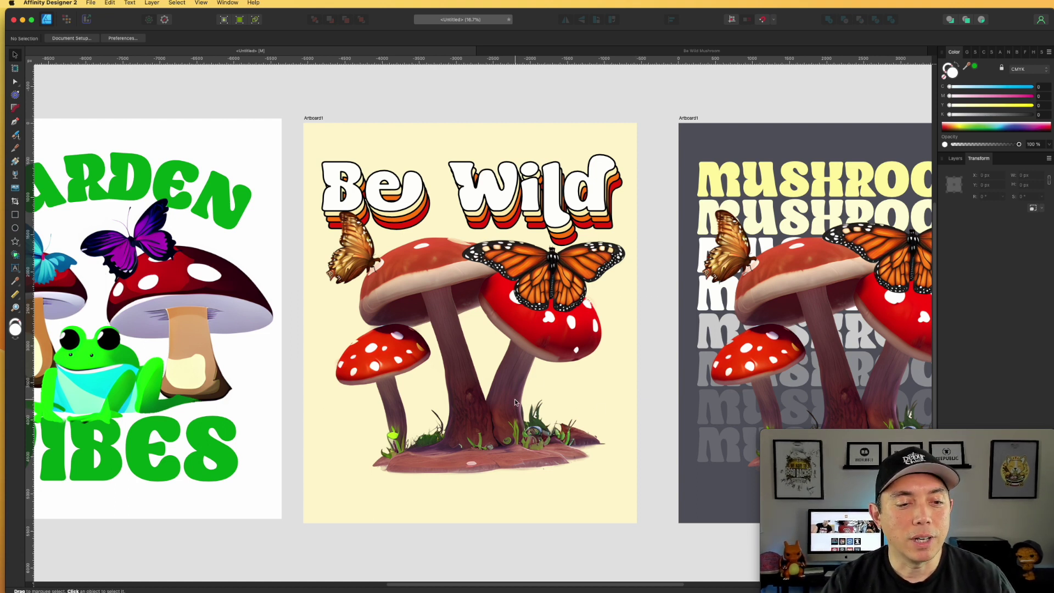
{"action": "scroll", "coordinate": [495, 372], "scroll_direction": "up", "scroll_amount": 3}
{"action": "scroll", "coordinate": [494, 372], "scroll_direction": "down", "scroll_amount": 2}
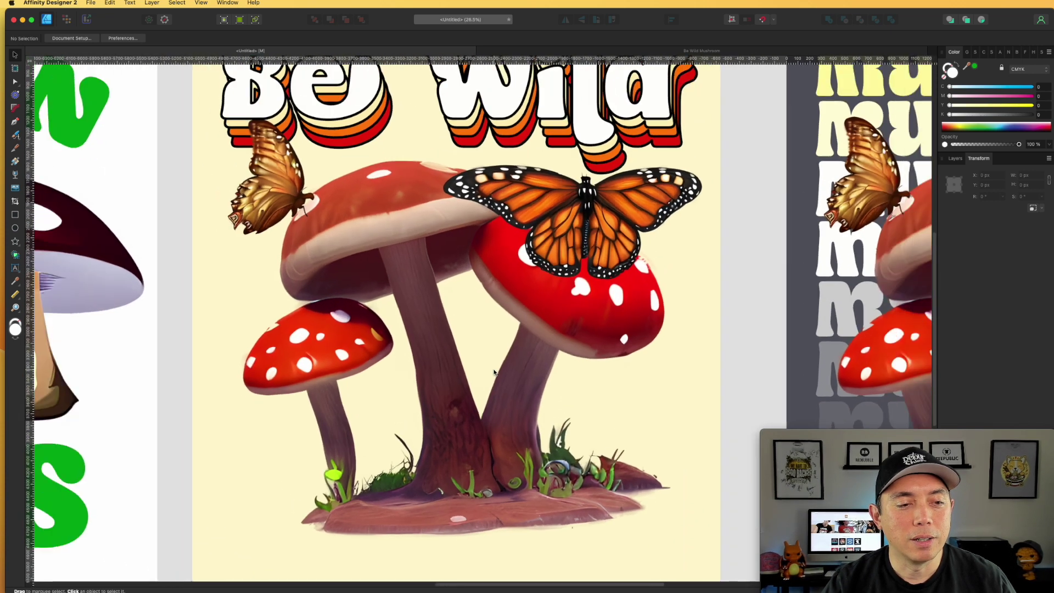
{"action": "scroll", "coordinate": [494, 373], "scroll_direction": "down", "scroll_amount": 2}
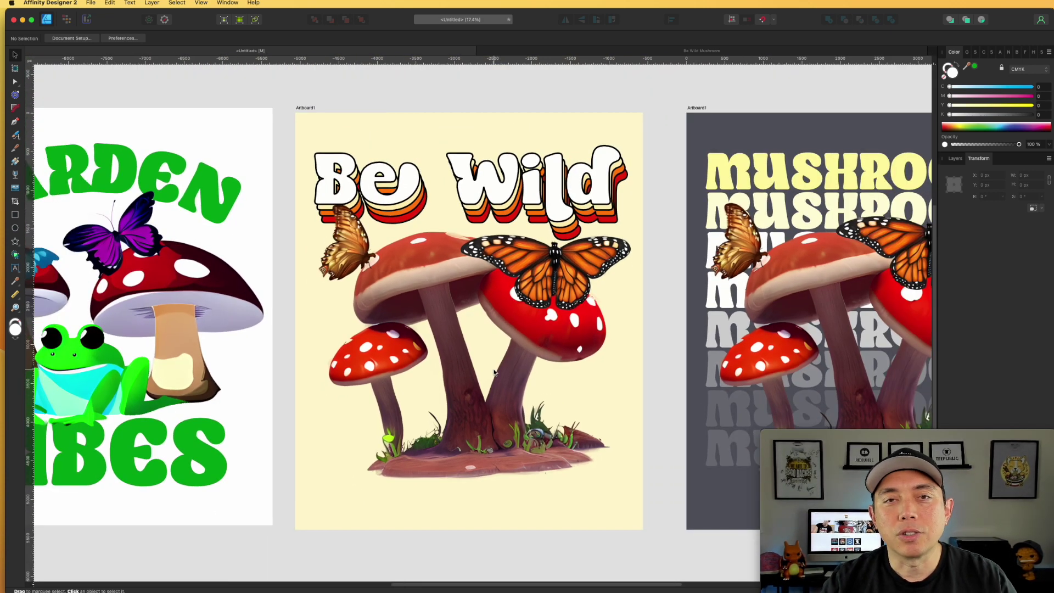